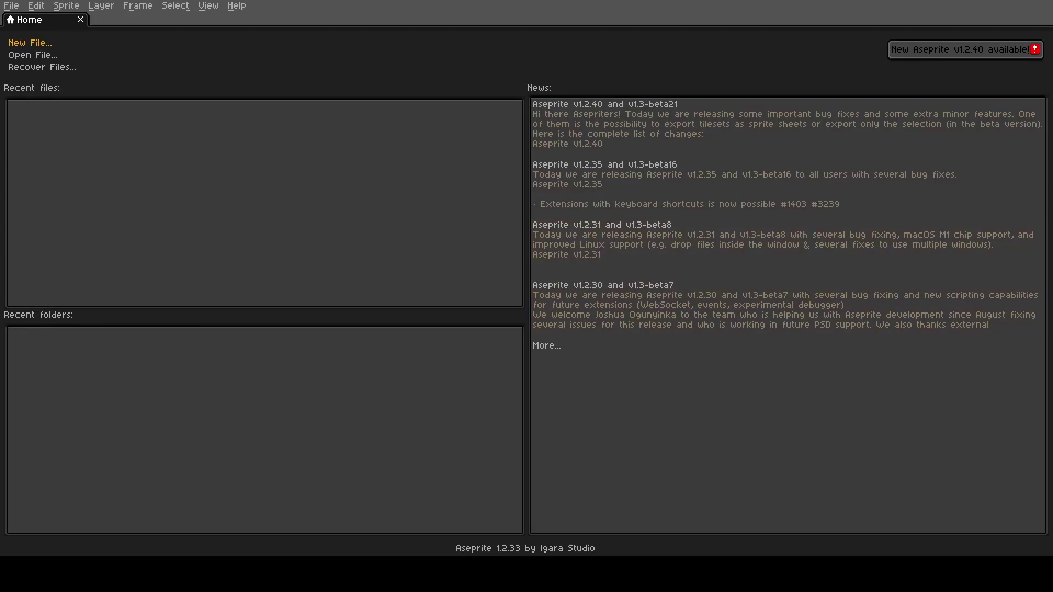
Create a 220 × 160 px RGBA sprite with a transparent background and load the mahyellaw-22-32x.png palette
{"action": "left_click", "coordinate": [22, 44]}
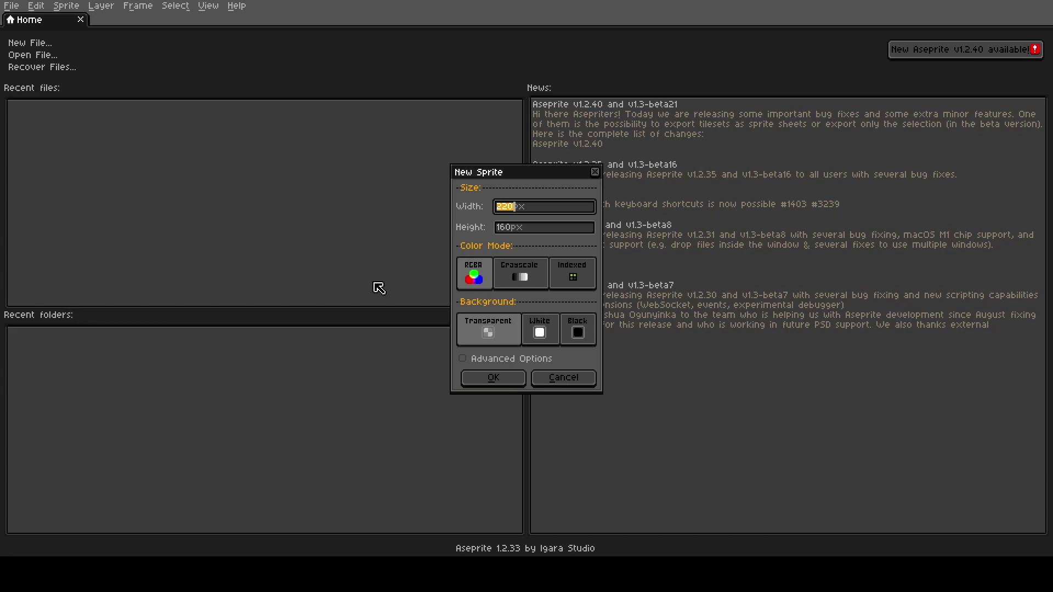
{"action": "left_click", "coordinate": [488, 381]}
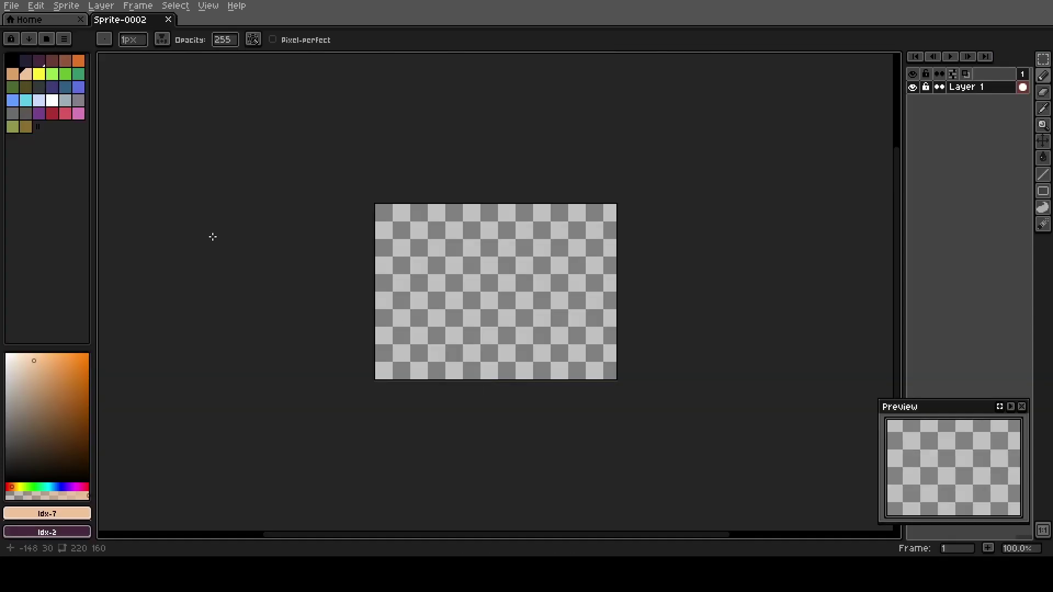
{"action": "left_click", "coordinate": [63, 40]}
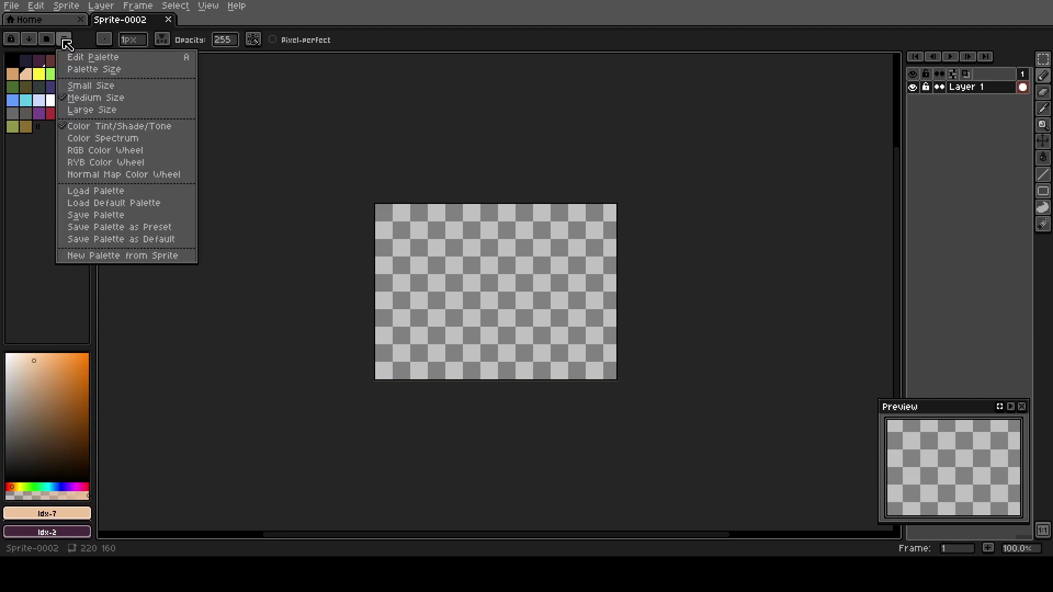
{"action": "left_click", "coordinate": [87, 191]}
{"action": "left_click", "coordinate": [100, 87]}
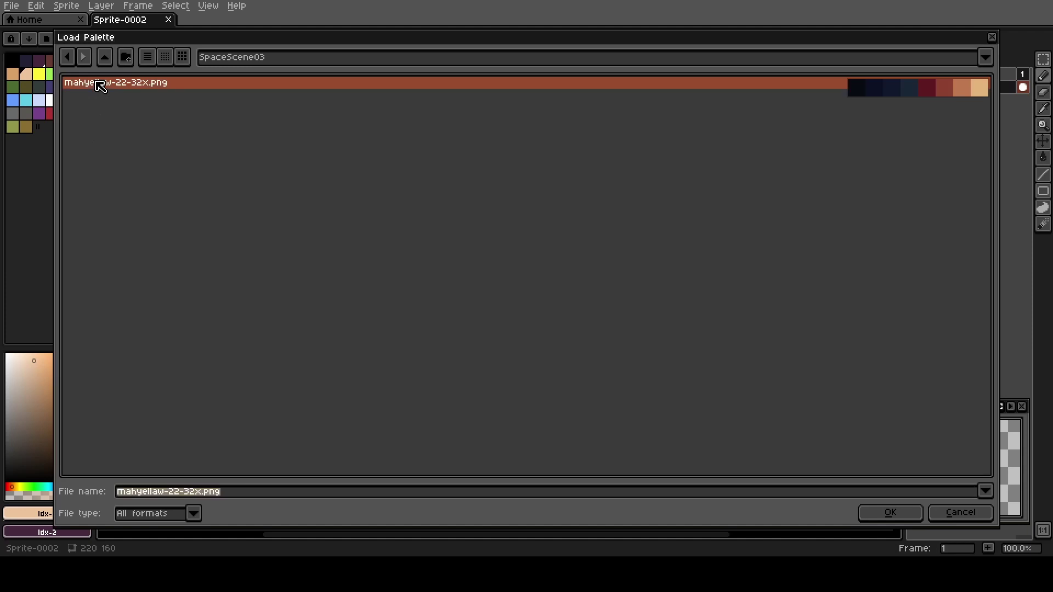
{"action": "left_click", "coordinate": [904, 516]}
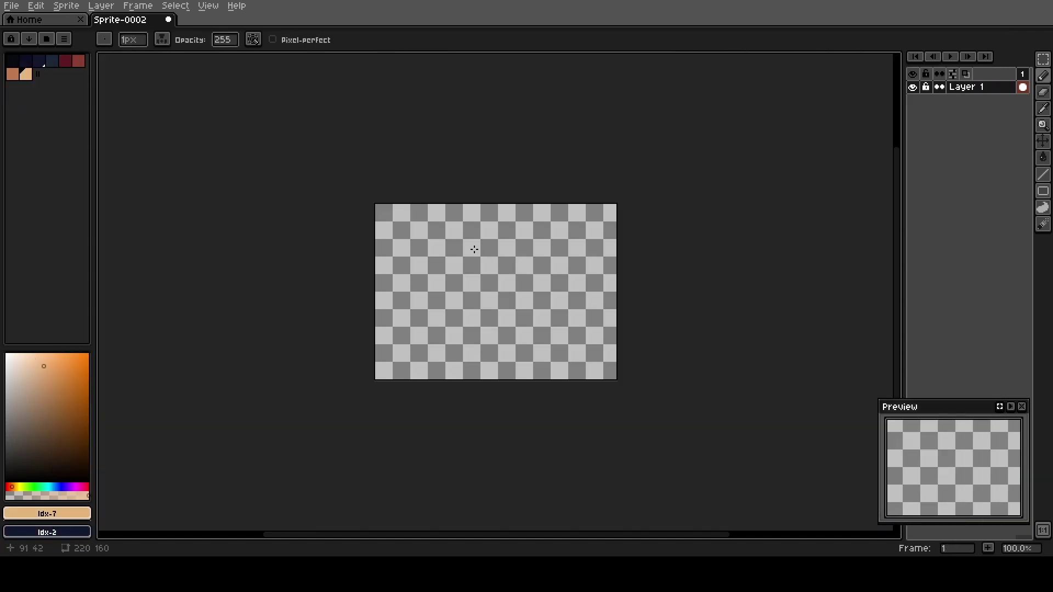
Rename Layer 1 as background
{"action": "right_click", "coordinate": [963, 91]}
{"action": "left_click", "coordinate": [965, 101]}
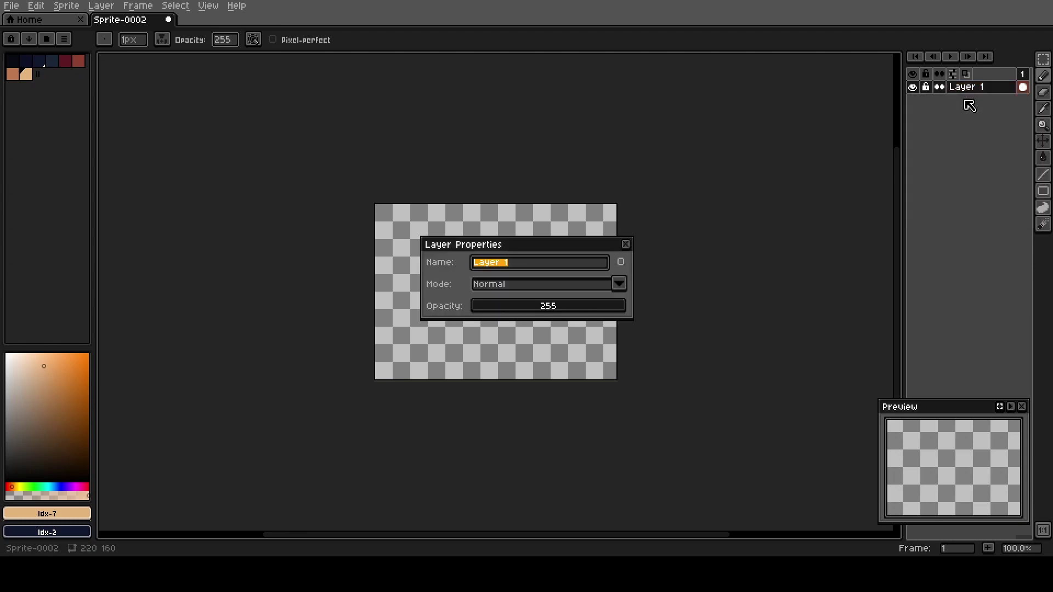
{"action": "type", "text": "background"}
{"action": "key", "text": "Return"}
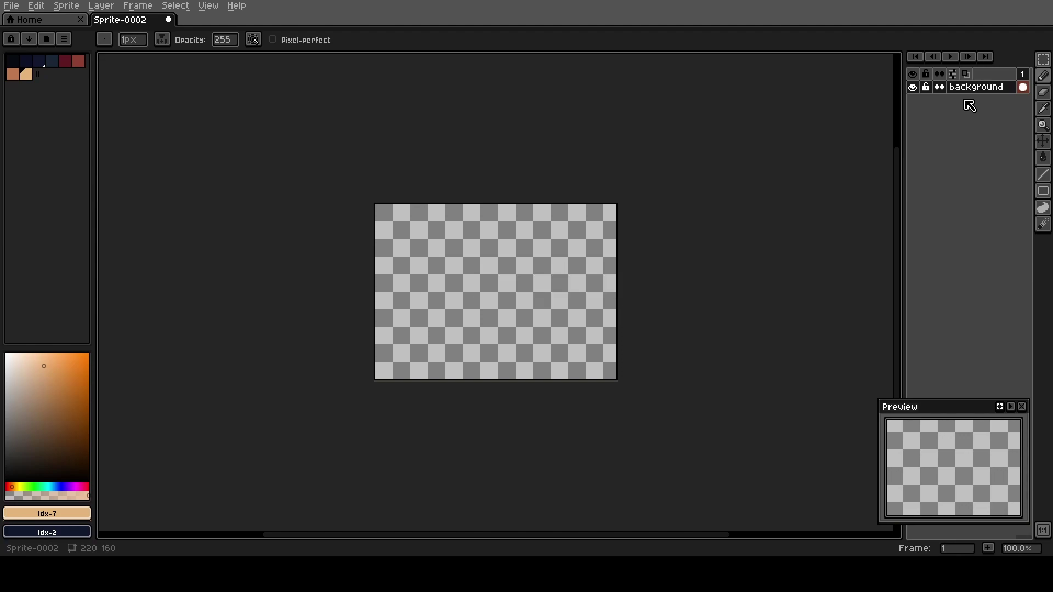
Fill the background layer with a diagonal Bayer Matrix 8x8 gradient from palette colour 0 at the upper-left to colour 1 at the lower-right
{"action": "scroll", "coordinate": [530, 311], "scroll_direction": "up", "scroll_amount": 1}
{"action": "key", "text": "space"}
{"action": "left_click_drag", "start_coordinate": [547, 295], "coordinate": [532, 287]}
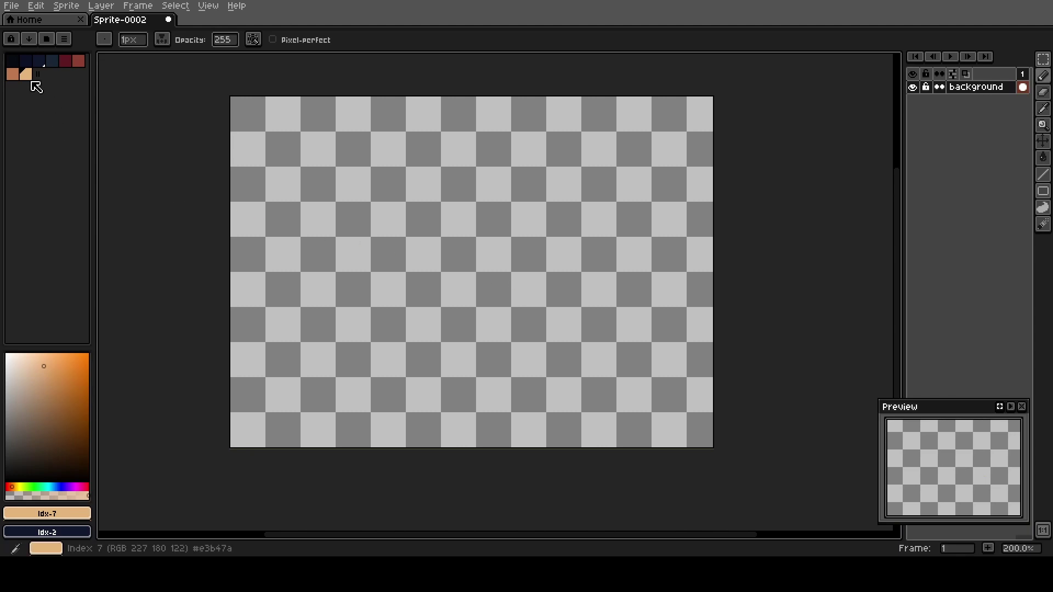
{"action": "left_click", "coordinate": [11, 60]}
{"action": "right_click", "coordinate": [25, 60]}
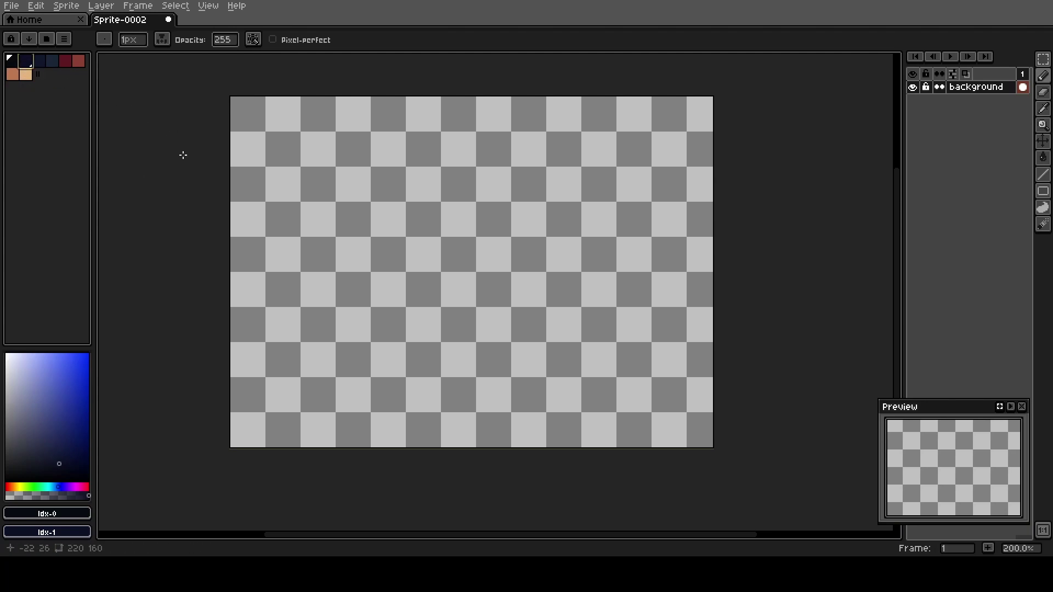
{"action": "left_click", "coordinate": [14, 66]}
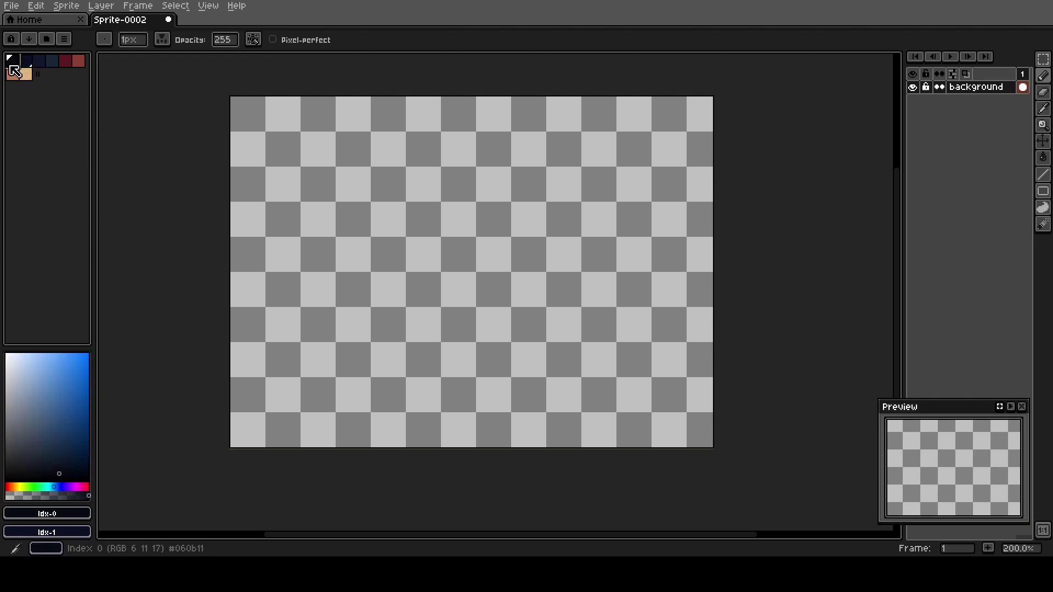
{"action": "left_click", "coordinate": [26, 61]}
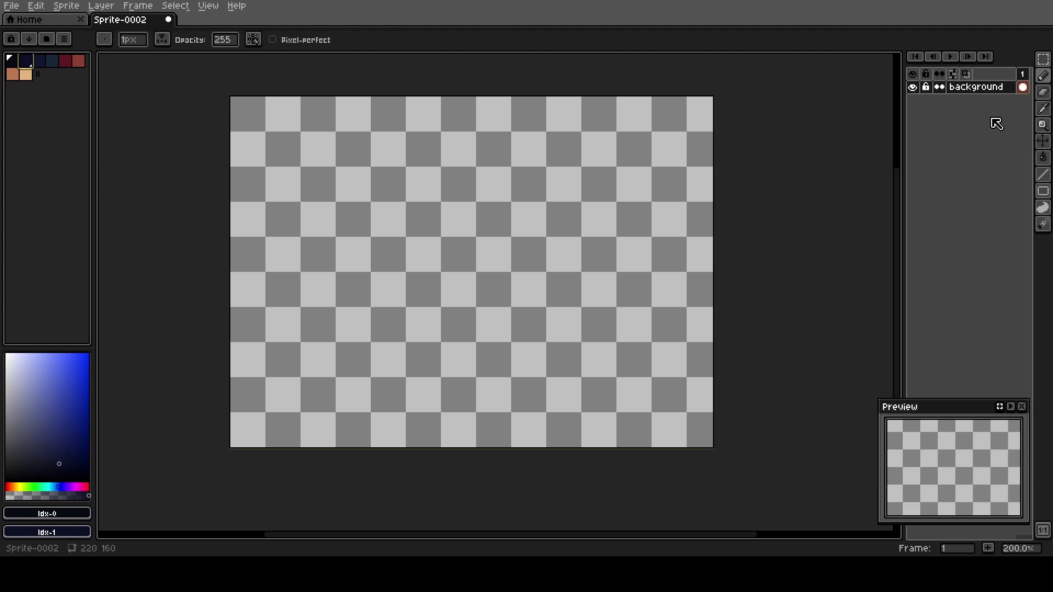
{"action": "left_click_drag", "start_coordinate": [1042, 157], "coordinate": [1029, 158]}
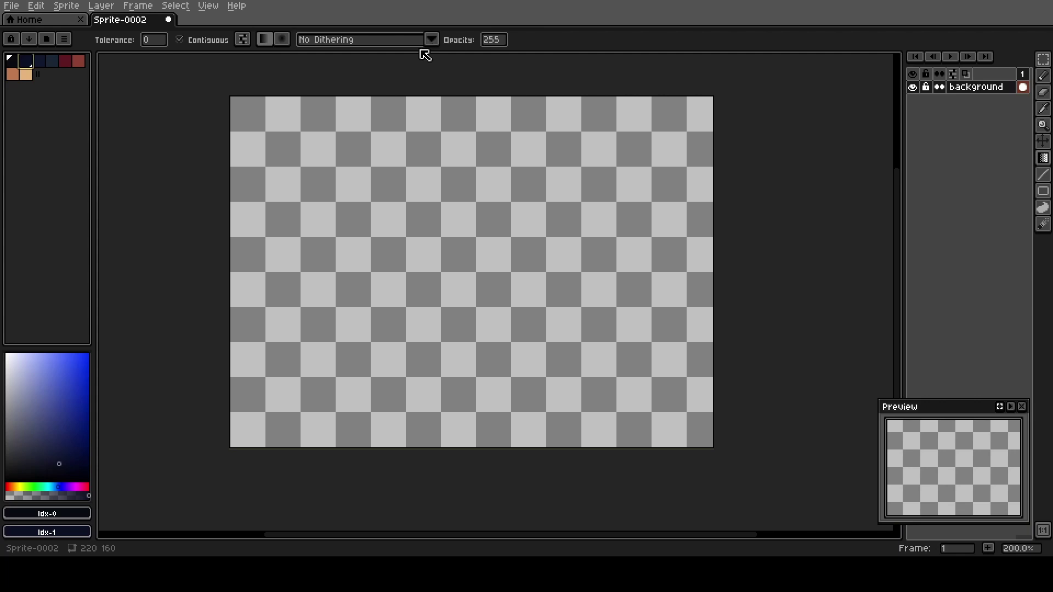
{"action": "left_click", "coordinate": [436, 42]}
{"action": "scroll", "coordinate": [359, 115], "scroll_direction": "down", "scroll_amount": 1}
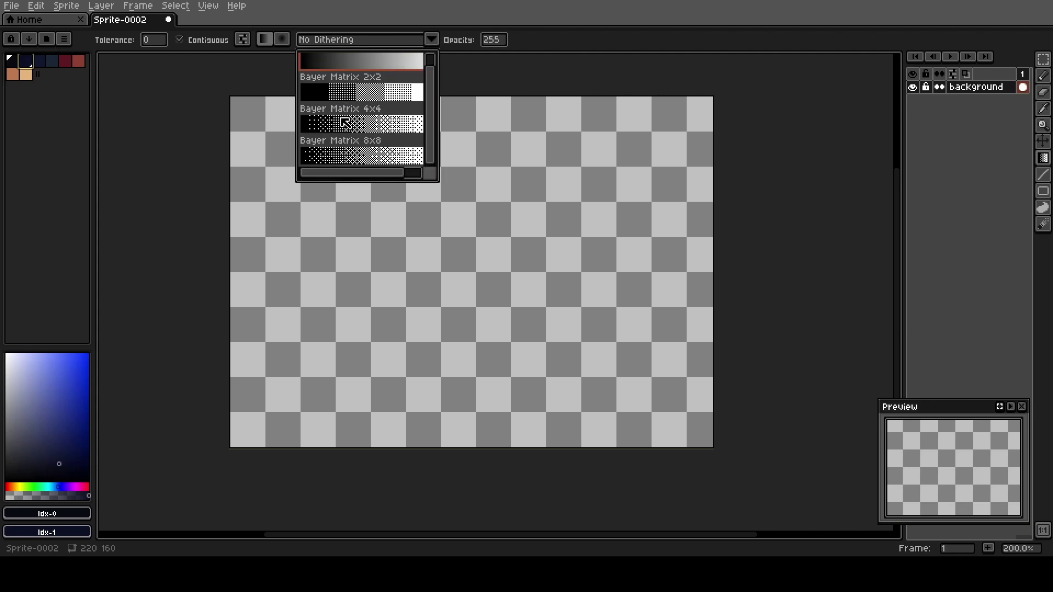
{"action": "left_click", "coordinate": [340, 158]}
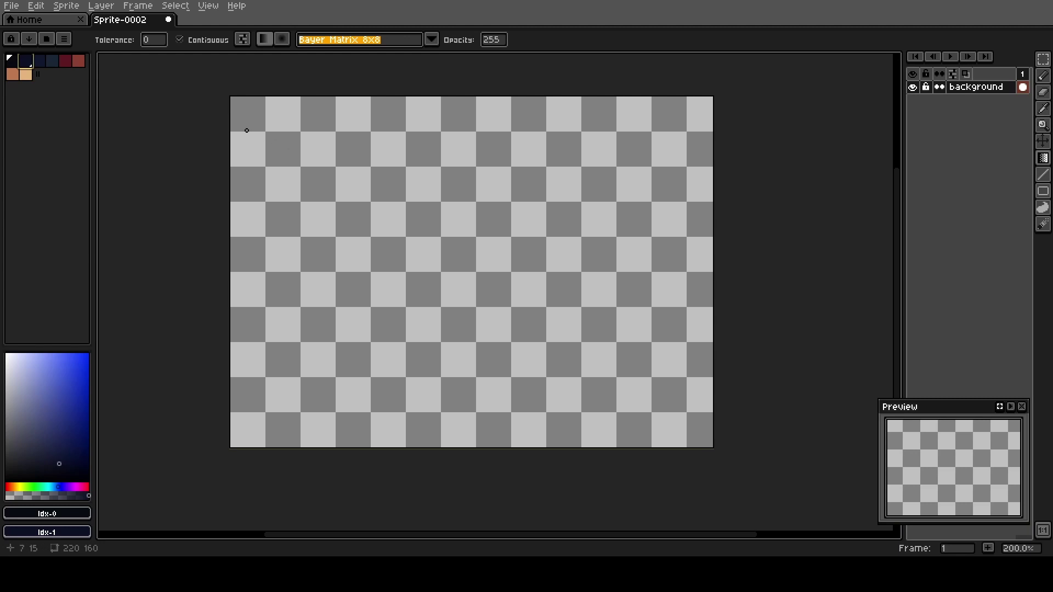
{"action": "left_click_drag", "start_coordinate": [242, 131], "coordinate": [811, 502]}
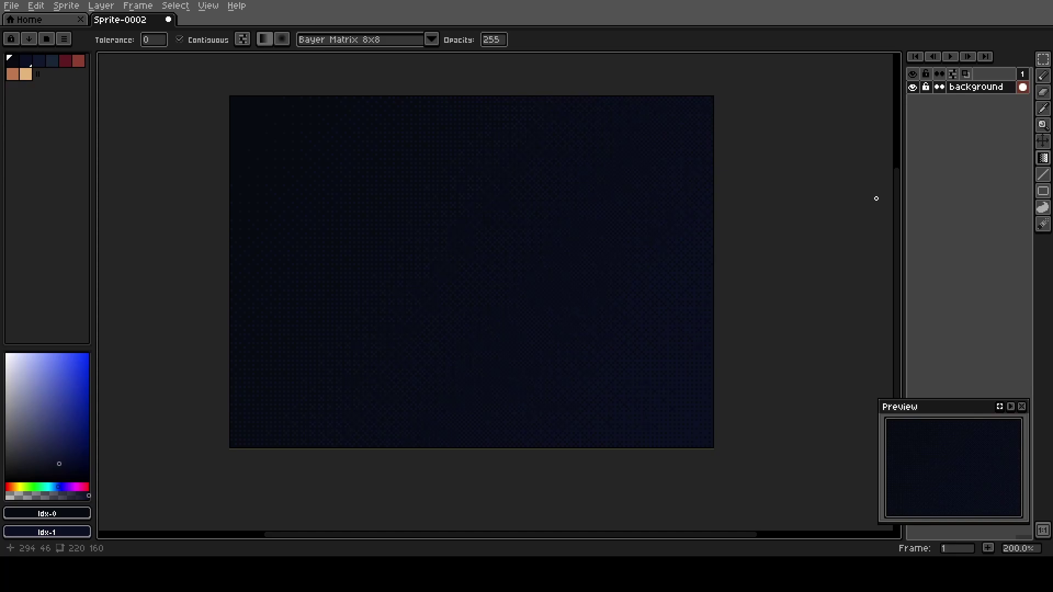
Add a new layer above the background and name it nebula1
{"action": "key", "text": "shift+n"}
{"action": "key", "text": "shift+p"}
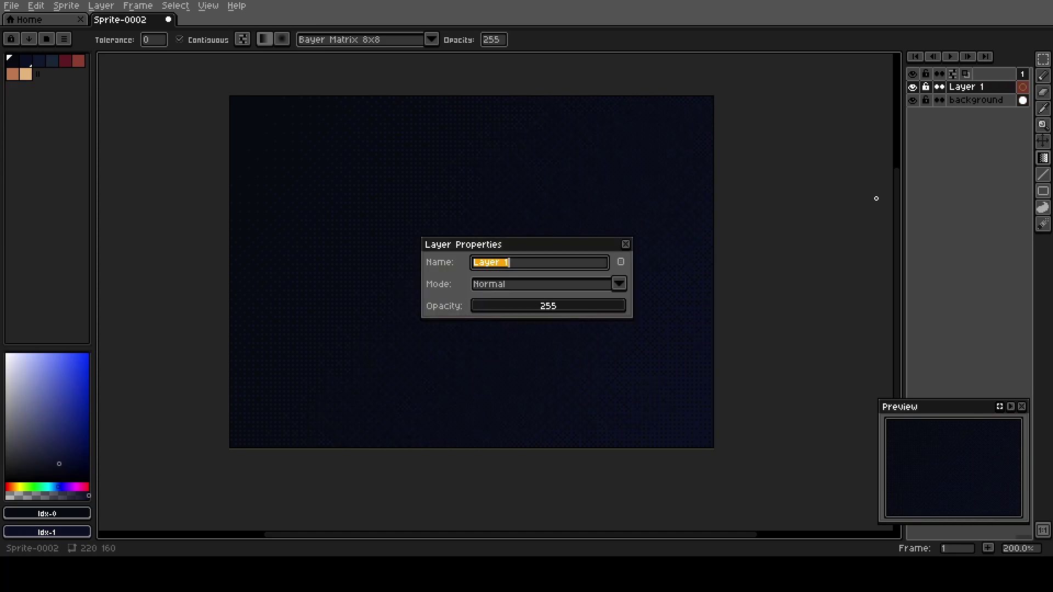
{"action": "type", "text": "nebu"}
{"action": "key", "text": "Return"}
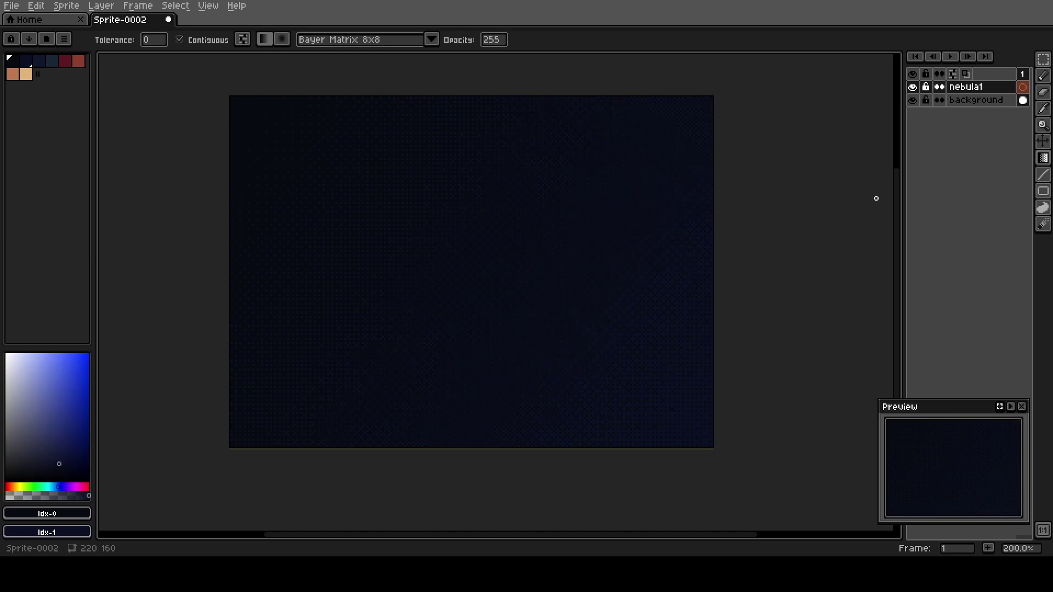
Outline three wavy nebula areas in the lower-right, lower-left and upper-right corners with a 1 px pencil in palette colour 2
{"action": "left_click", "coordinate": [40, 65]}
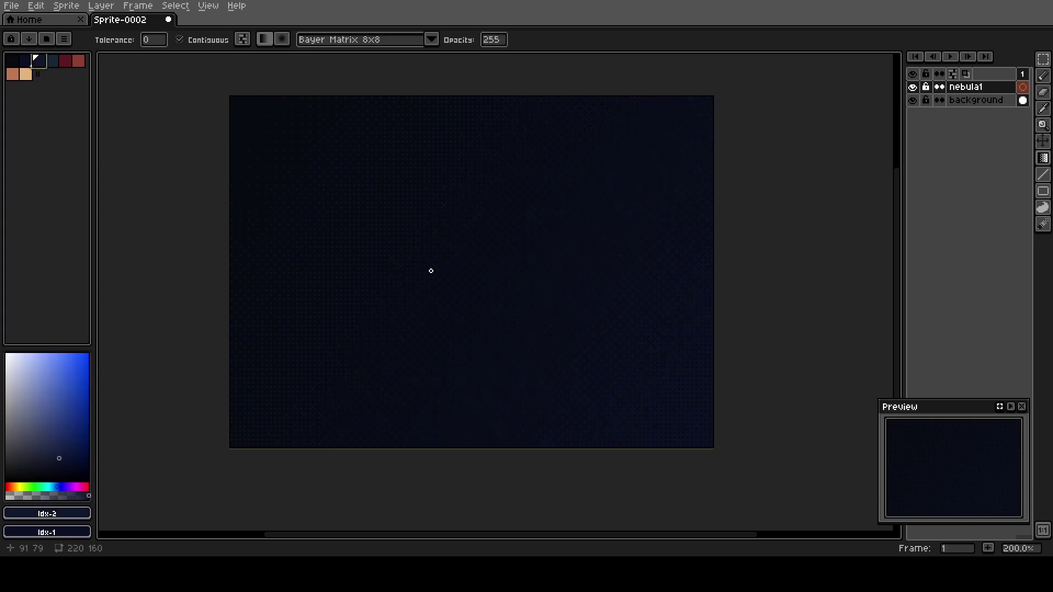
{"action": "key", "text": "b"}
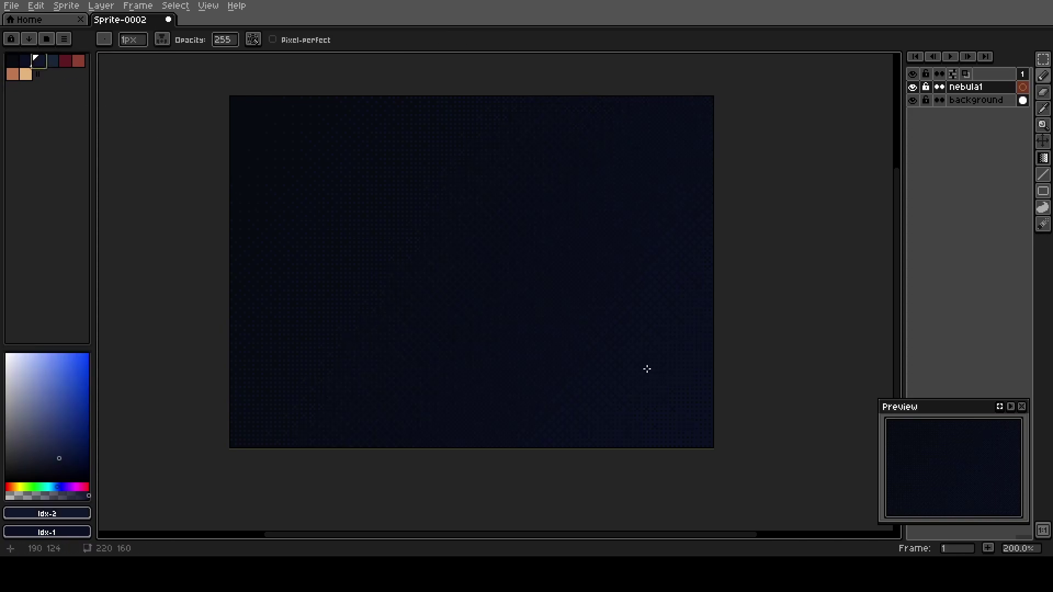
{"action": "scroll", "coordinate": [667, 398], "scroll_direction": "up", "scroll_amount": 2}
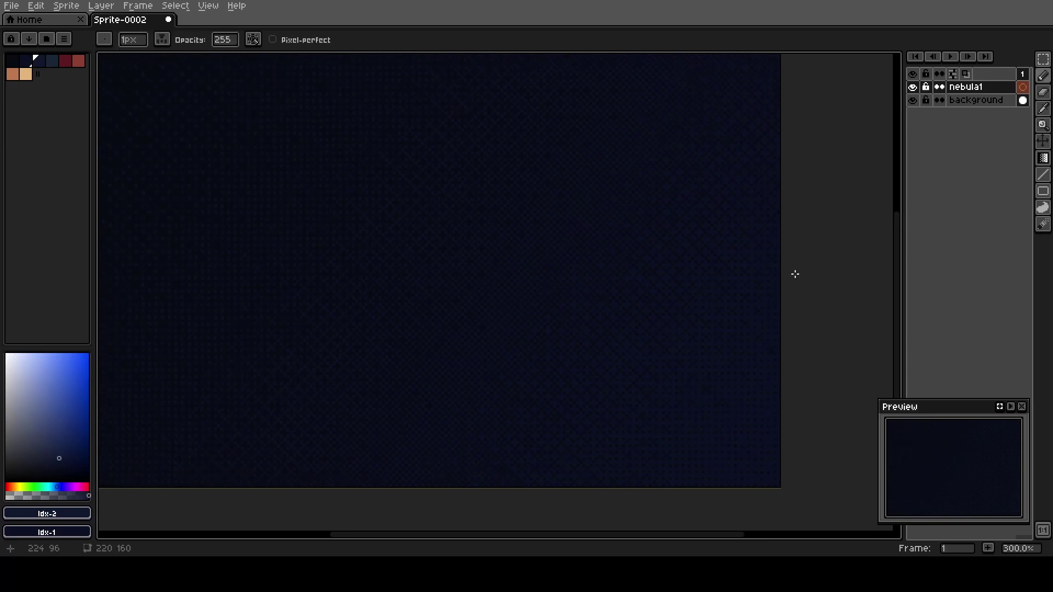
{"action": "left_click_drag", "start_coordinate": [813, 172], "coordinate": [684, 160]}
{"action": "left_click_drag", "start_coordinate": [574, 323], "coordinate": [285, 463]}
{"action": "mouse_move", "coordinate": [306, 421]}
{"action": "left_mouse_down"}
{"action": "mouse_move", "coordinate": [311, 365]}
{"action": "mouse_move", "coordinate": [501, 321]}
{"action": "mouse_move", "coordinate": [570, 359]}
{"action": "left_mouse_up"}
{"action": "mouse_move", "coordinate": [317, 234]}
{"action": "left_mouse_down"}
{"action": "mouse_move", "coordinate": [434, 327]}
{"action": "mouse_move", "coordinate": [484, 503]}
{"action": "left_mouse_up"}
{"action": "scroll", "coordinate": [616, 400], "scroll_direction": "down", "scroll_amount": 2}
{"action": "left_click_drag", "start_coordinate": [684, 363], "coordinate": [617, 385]}
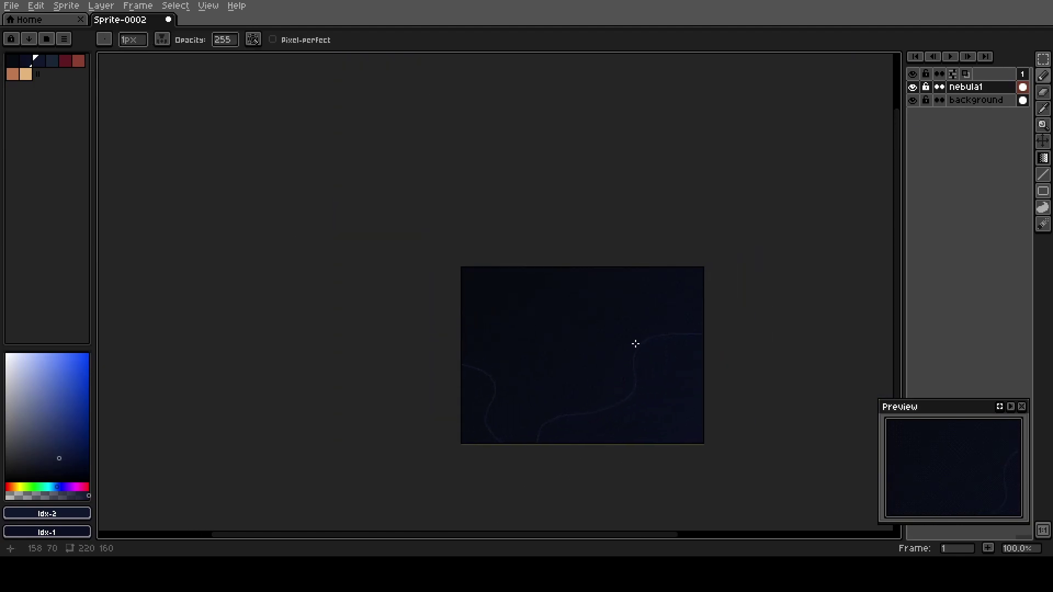
{"action": "scroll", "coordinate": [643, 332], "scroll_direction": "up", "scroll_amount": 2}
{"action": "scroll", "coordinate": [640, 307], "scroll_direction": "down", "scroll_amount": 1}
{"action": "mouse_move", "coordinate": [552, 190]}
{"action": "left_mouse_down"}
{"action": "mouse_move", "coordinate": [669, 246]}
{"action": "mouse_move", "coordinate": [815, 305]}
{"action": "left_mouse_up"}
Fill the three outlined nebula areas with palette colour 2, limiting the Paint Bucket to contiguous areas
{"action": "key", "text": "g"}
{"action": "left_click", "coordinate": [661, 204]}
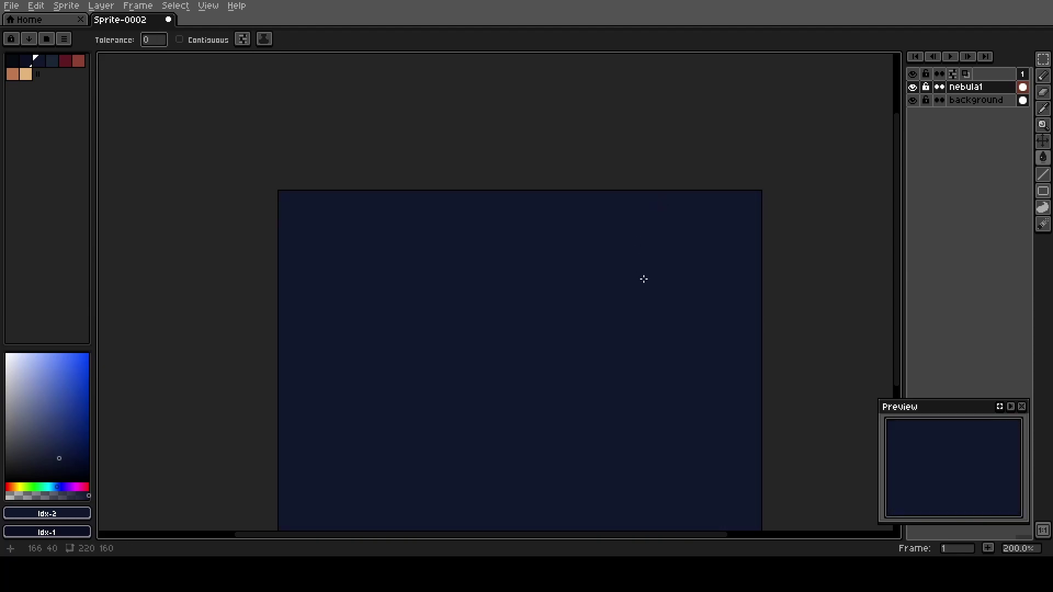
{"action": "key", "text": "ctrl+z"}
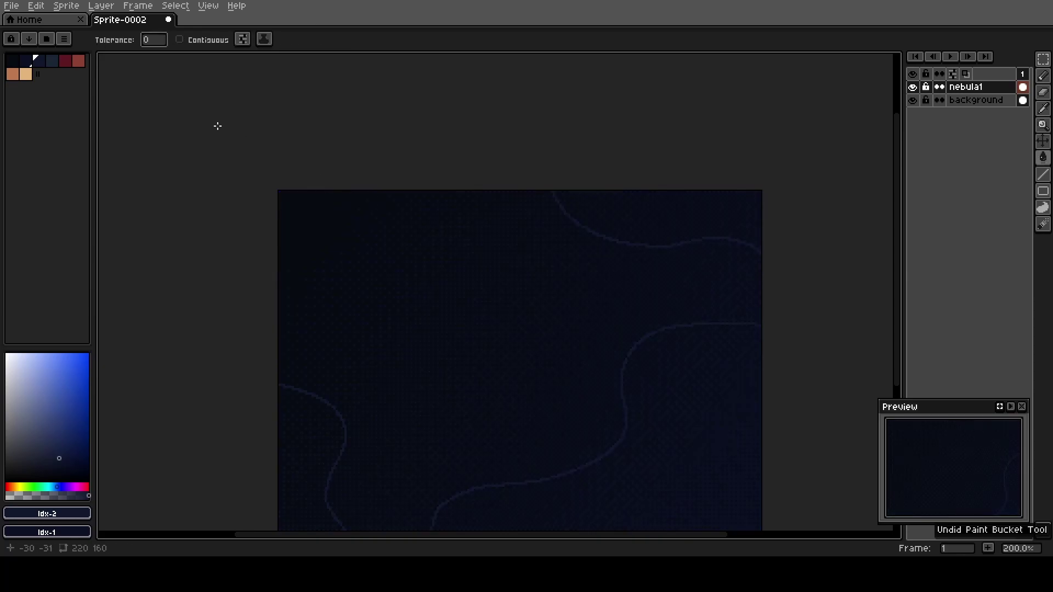
{"action": "left_click", "coordinate": [201, 44]}
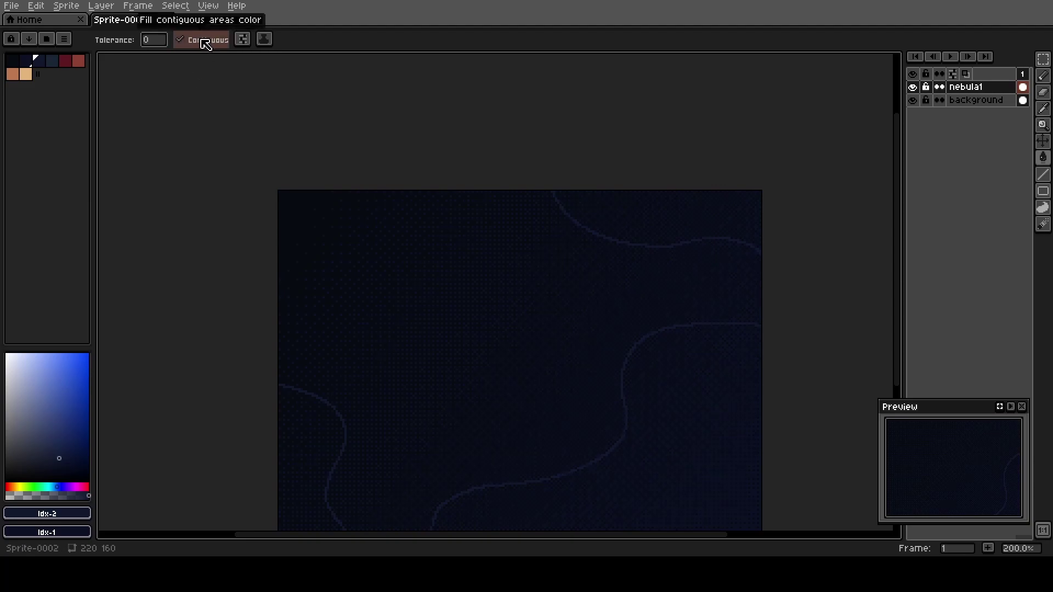
{"action": "left_click", "coordinate": [707, 216]}
{"action": "left_click", "coordinate": [658, 435]}
{"action": "left_click", "coordinate": [286, 443]}
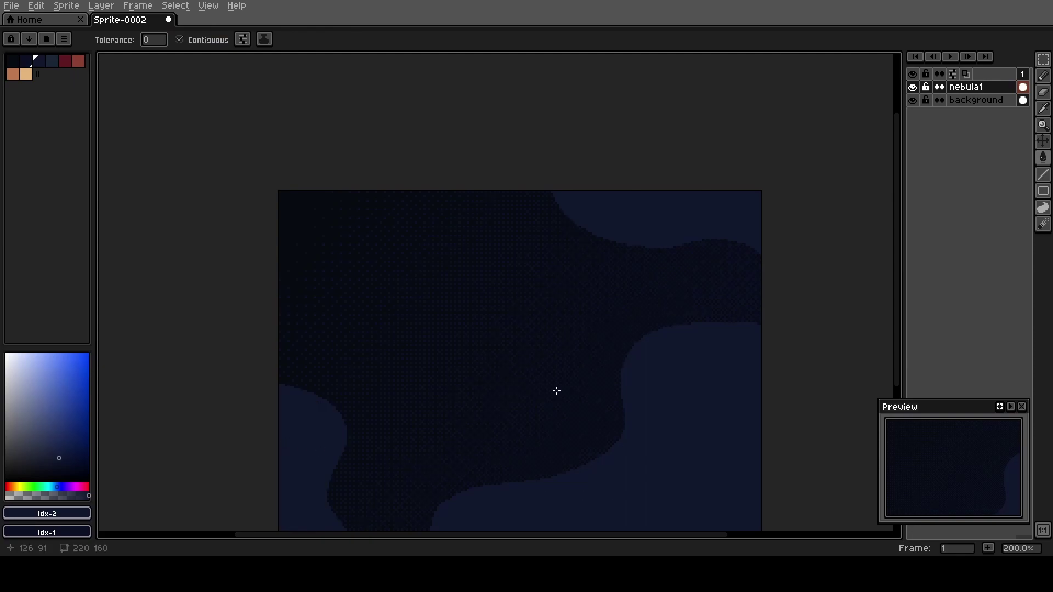
Roughen the edge of the upper-right nebula area into bumpy cloud shapes with a 4 px eraser
{"action": "key", "text": "b"}
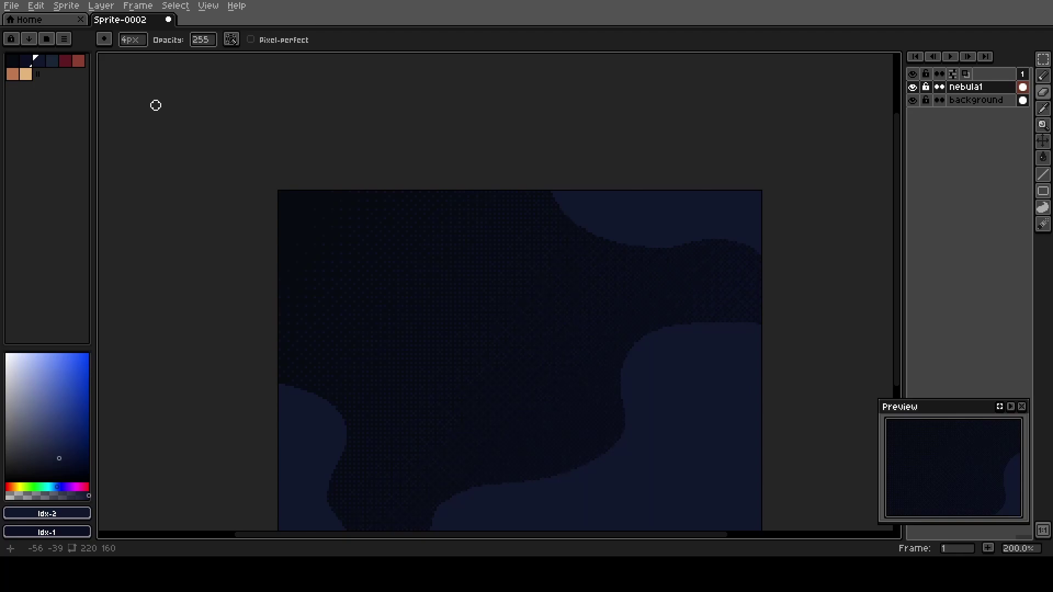
{"action": "scroll", "coordinate": [579, 249], "scroll_direction": "up", "scroll_amount": 1}
{"action": "key", "text": "space"}
{"action": "left_click_drag", "start_coordinate": [573, 245], "coordinate": [466, 257]}
{"action": "scroll", "coordinate": [461, 228], "scroll_direction": "up", "scroll_amount": 1}
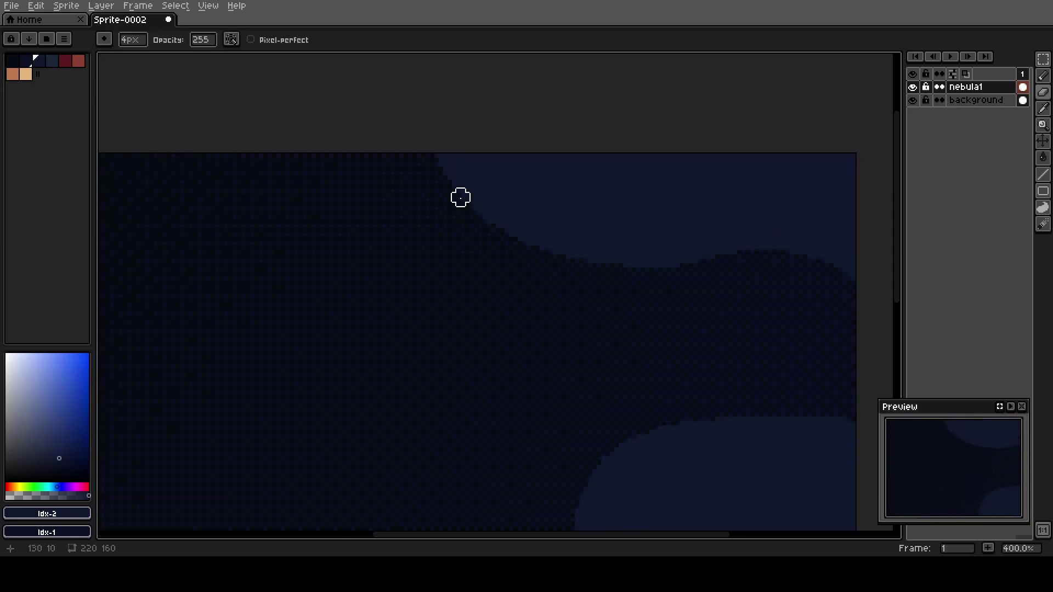
{"action": "mouse_move", "coordinate": [441, 169]}
{"action": "left_mouse_down"}
{"action": "mouse_move", "coordinate": [496, 228]}
{"action": "mouse_move", "coordinate": [527, 232]}
{"action": "mouse_move", "coordinate": [578, 264]}
{"action": "mouse_move", "coordinate": [645, 273]}
{"action": "mouse_move", "coordinate": [710, 249]}
{"action": "mouse_move", "coordinate": [785, 245]}
{"action": "mouse_move", "coordinate": [853, 279]}
{"action": "left_mouse_up"}
Erase along the edge of the lower-right nebula area with the 4 px eraser to give it a bumpy cloud contour
{"action": "key", "text": "space"}
{"action": "mouse_move", "coordinate": [734, 351]}
{"action": "left_mouse_down"}
{"action": "mouse_move", "coordinate": [675, 315]}
{"action": "mouse_move", "coordinate": [620, 253]}
{"action": "left_mouse_up"}
{"action": "mouse_move", "coordinate": [738, 308]}
{"action": "left_mouse_down"}
{"action": "mouse_move", "coordinate": [694, 304]}
{"action": "mouse_move", "coordinate": [685, 326]}
{"action": "mouse_move", "coordinate": [545, 316]}
{"action": "mouse_move", "coordinate": [532, 344]}
{"action": "mouse_move", "coordinate": [491, 352]}
{"action": "mouse_move", "coordinate": [466, 418]}
{"action": "mouse_move", "coordinate": [475, 444]}
{"action": "mouse_move", "coordinate": [462, 457]}
{"action": "mouse_move", "coordinate": [363, 444]}
{"action": "mouse_move", "coordinate": [361, 313]}
{"action": "mouse_move", "coordinate": [467, 293]}
{"action": "mouse_move", "coordinate": [470, 257]}
{"action": "mouse_move", "coordinate": [460, 264]}
{"action": "mouse_move", "coordinate": [464, 372]}
{"action": "mouse_move", "coordinate": [443, 399]}
{"action": "mouse_move", "coordinate": [345, 448]}
{"action": "left_mouse_up"}
{"action": "scroll", "coordinate": [425, 444], "scroll_direction": "down", "scroll_amount": 1}
{"action": "key", "text": "space"}
{"action": "key", "text": "space"}
{"action": "left_click_drag", "start_coordinate": [268, 418], "coordinate": [389, 239]}
{"action": "mouse_move", "coordinate": [451, 265]}
{"action": "left_mouse_down"}
{"action": "mouse_move", "coordinate": [403, 256]}
{"action": "mouse_move", "coordinate": [341, 277]}
{"action": "mouse_move", "coordinate": [312, 296]}
{"action": "mouse_move", "coordinate": [292, 350]}
{"action": "left_mouse_up"}
Roughen the edge of the lower-left nebula area with the 4 px eraser
{"action": "key", "text": "space"}
{"action": "mouse_move", "coordinate": [251, 300]}
{"action": "left_mouse_down"}
{"action": "mouse_move", "coordinate": [327, 309]}
{"action": "mouse_move", "coordinate": [427, 361]}
{"action": "left_mouse_up"}
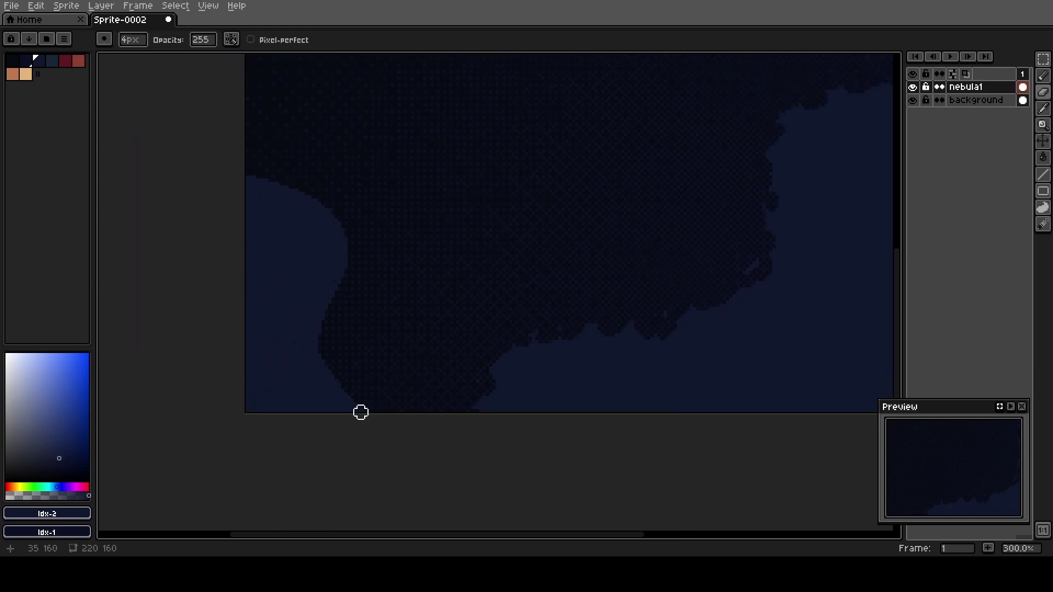
{"action": "mouse_move", "coordinate": [335, 304]}
{"action": "left_mouse_down"}
{"action": "mouse_move", "coordinate": [330, 270]}
{"action": "mouse_move", "coordinate": [347, 261]}
{"action": "mouse_move", "coordinate": [338, 219]}
{"action": "mouse_move", "coordinate": [256, 178]}
{"action": "left_mouse_up"}
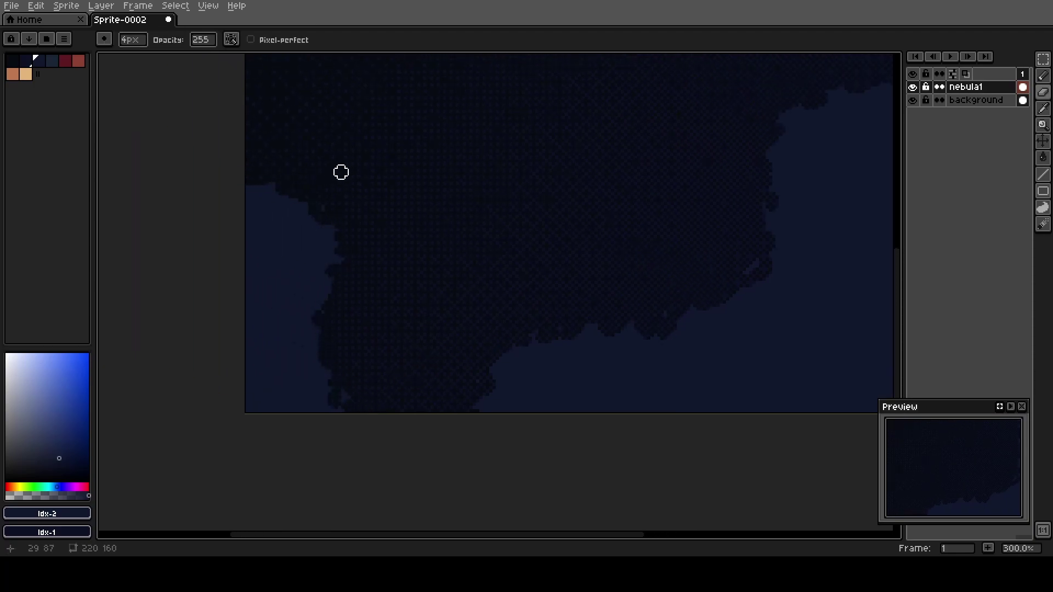
Make a 2 × 2 px checkered dither pattern at the upper-right nebula's edge and turn it into a custom brush with the pattern aligned to destination
{"action": "scroll", "coordinate": [356, 170], "scroll_direction": "down", "scroll_amount": 4}
{"action": "key", "text": "space"}
{"action": "left_click_drag", "start_coordinate": [399, 169], "coordinate": [404, 247]}
{"action": "scroll", "coordinate": [473, 180], "scroll_direction": "up", "scroll_amount": 4}
{"action": "key", "text": "space"}
{"action": "left_click_drag", "start_coordinate": [473, 180], "coordinate": [459, 235]}
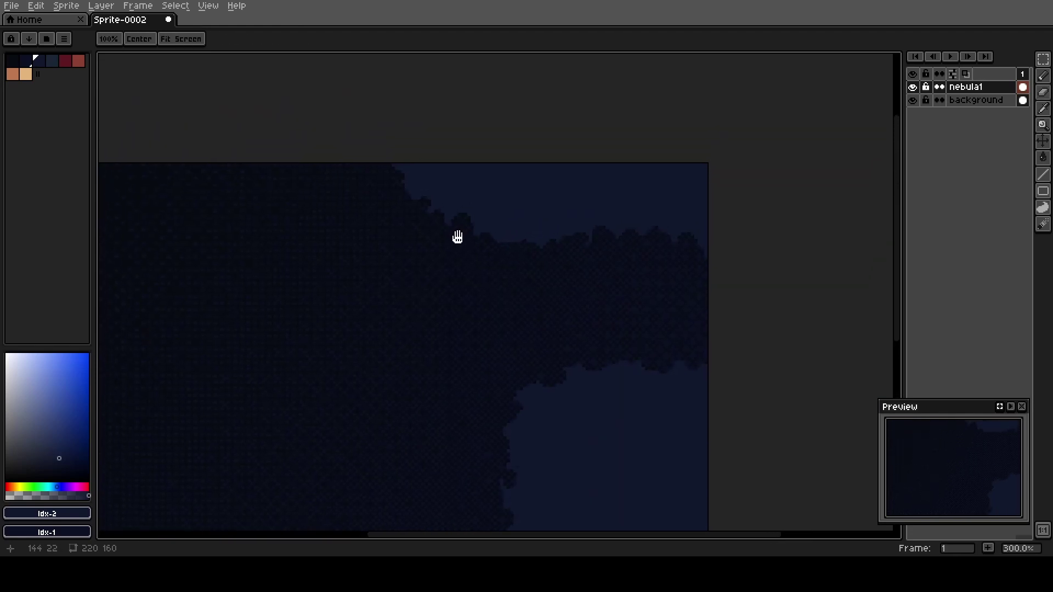
{"action": "key", "text": "b"}
{"action": "scroll", "coordinate": [391, 194], "scroll_direction": "up", "scroll_amount": 2}
{"action": "key", "text": "space"}
{"action": "left_click_drag", "start_coordinate": [391, 193], "coordinate": [395, 254]}
{"action": "scroll", "coordinate": [420, 266], "scroll_direction": "up", "scroll_amount": 4}
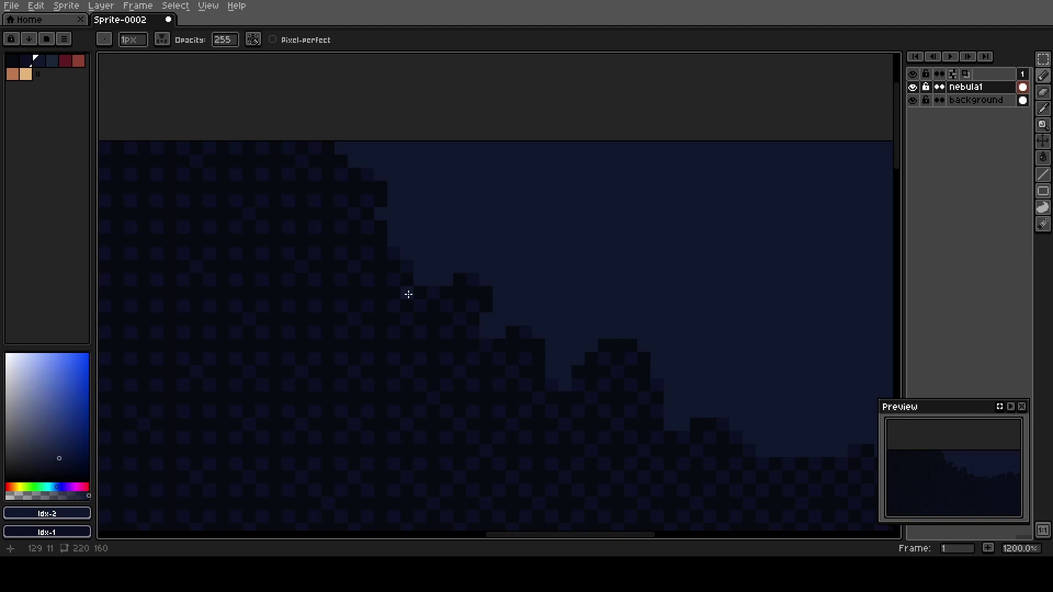
{"action": "key", "text": "m"}
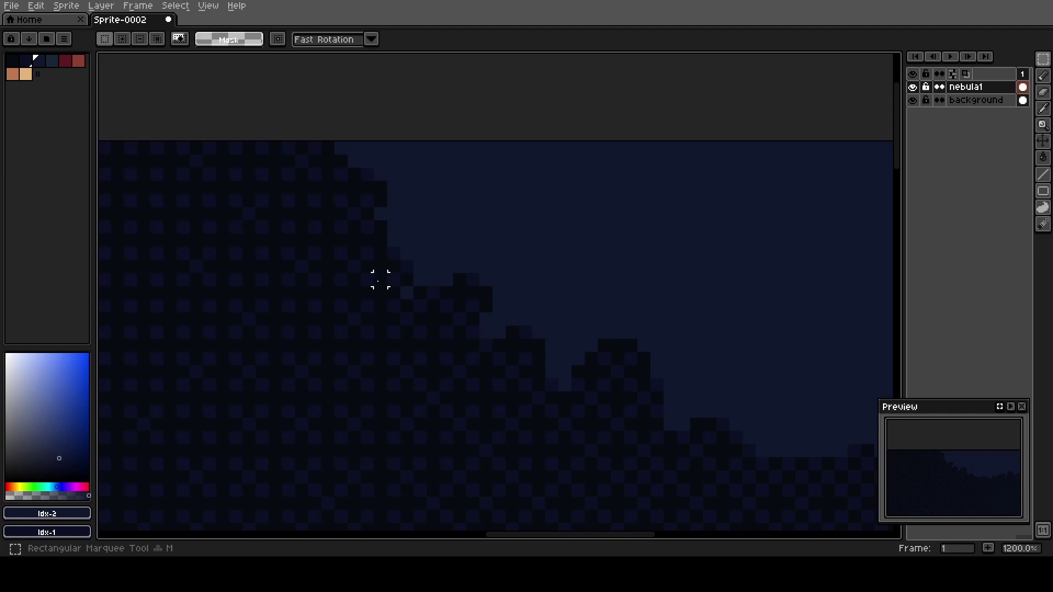
{"action": "left_click_drag", "start_coordinate": [403, 276], "coordinate": [425, 301]}
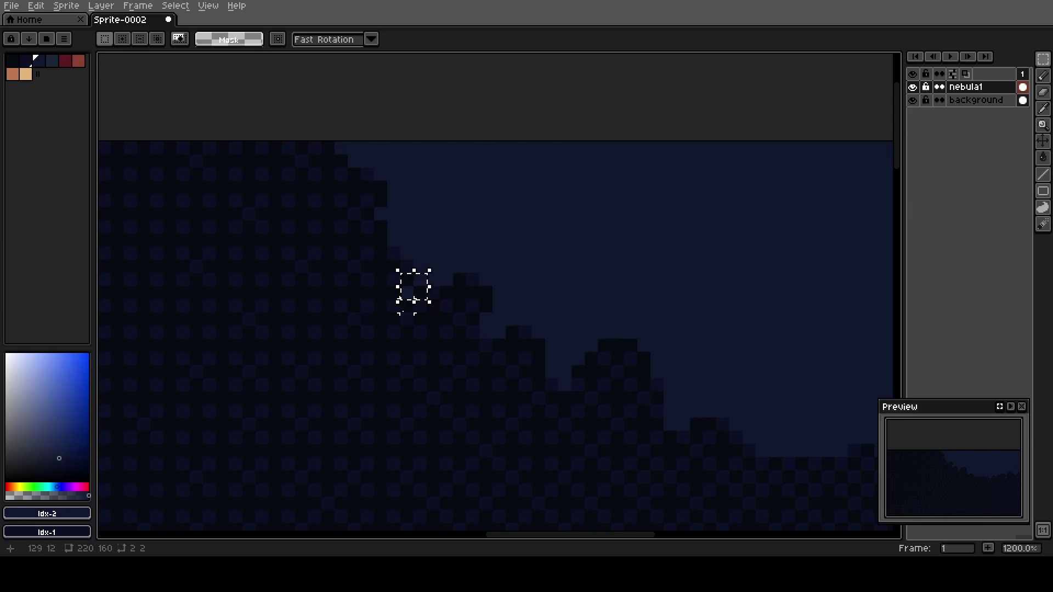
{"action": "left_click", "coordinate": [415, 302]}
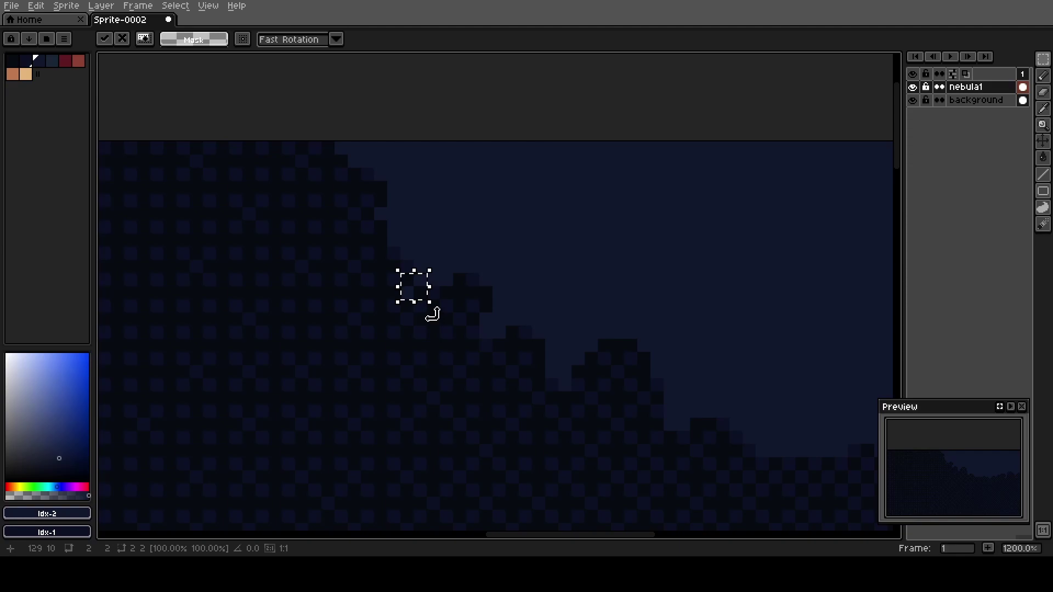
{"action": "key", "text": "ctrl+b"}
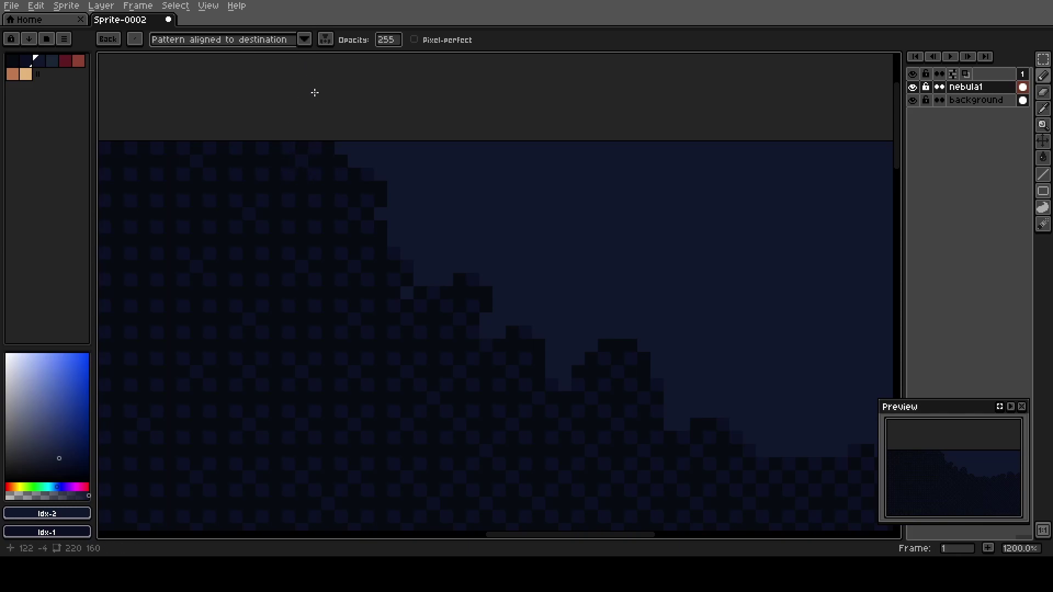
Paint checkered dither strokes with the custom pattern brush along the lower edge of the upper-right nebula area
{"action": "scroll", "coordinate": [326, 192], "scroll_direction": "down", "scroll_amount": 4}
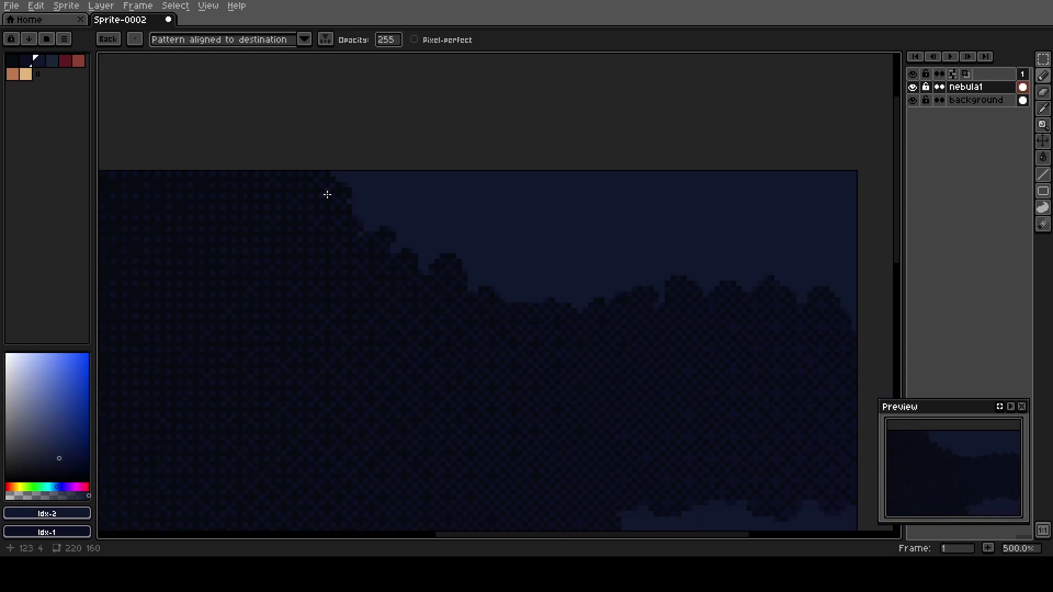
{"action": "left_click_drag", "start_coordinate": [328, 180], "coordinate": [343, 241]}
{"action": "left_click_drag", "start_coordinate": [376, 241], "coordinate": [391, 245]}
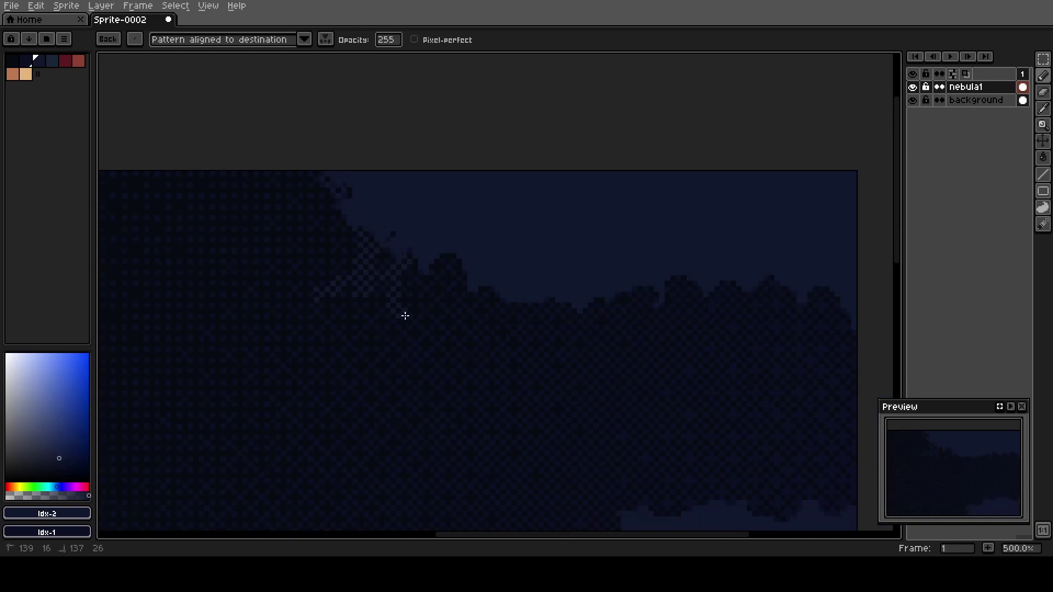
{"action": "mouse_move", "coordinate": [484, 305]}
{"action": "left_mouse_down"}
{"action": "mouse_move", "coordinate": [455, 317]}
{"action": "mouse_move", "coordinate": [493, 297]}
{"action": "mouse_move", "coordinate": [529, 349]}
{"action": "mouse_move", "coordinate": [498, 307]}
{"action": "mouse_move", "coordinate": [529, 329]}
{"action": "mouse_move", "coordinate": [555, 318]}
{"action": "left_mouse_up"}
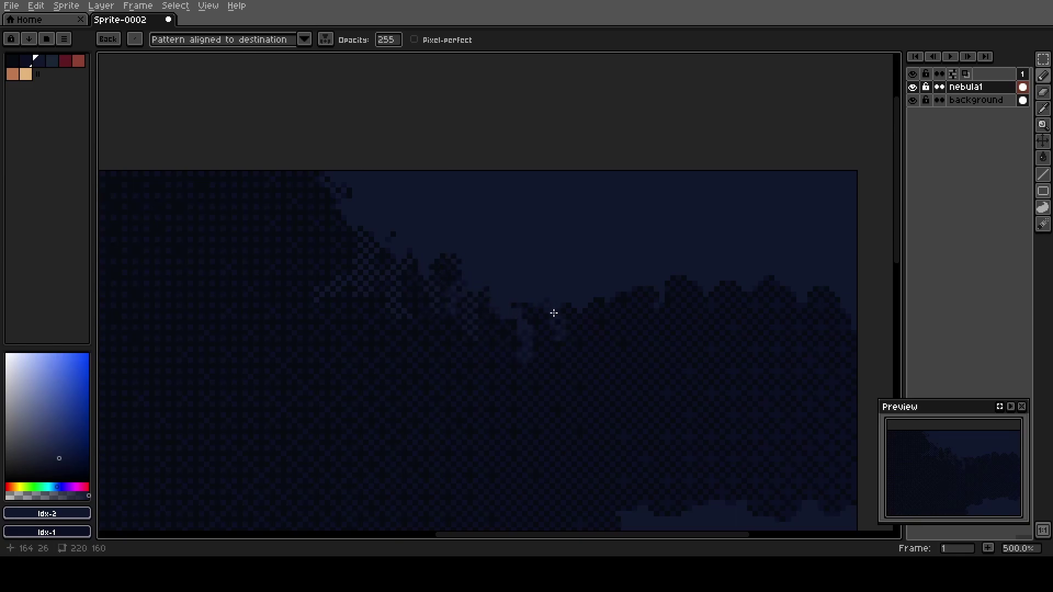
{"action": "left_click_drag", "start_coordinate": [615, 304], "coordinate": [574, 320]}
{"action": "mouse_move", "coordinate": [686, 284]}
{"action": "left_mouse_down"}
{"action": "mouse_move", "coordinate": [654, 332]}
{"action": "mouse_move", "coordinate": [671, 292]}
{"action": "mouse_move", "coordinate": [639, 300]}
{"action": "mouse_move", "coordinate": [642, 332]}
{"action": "left_mouse_up"}
{"action": "mouse_move", "coordinate": [771, 285]}
{"action": "left_mouse_down"}
{"action": "mouse_move", "coordinate": [750, 315]}
{"action": "mouse_move", "coordinate": [799, 300]}
{"action": "mouse_move", "coordinate": [820, 345]}
{"action": "mouse_move", "coordinate": [819, 290]}
{"action": "mouse_move", "coordinate": [852, 358]}
{"action": "left_mouse_up"}
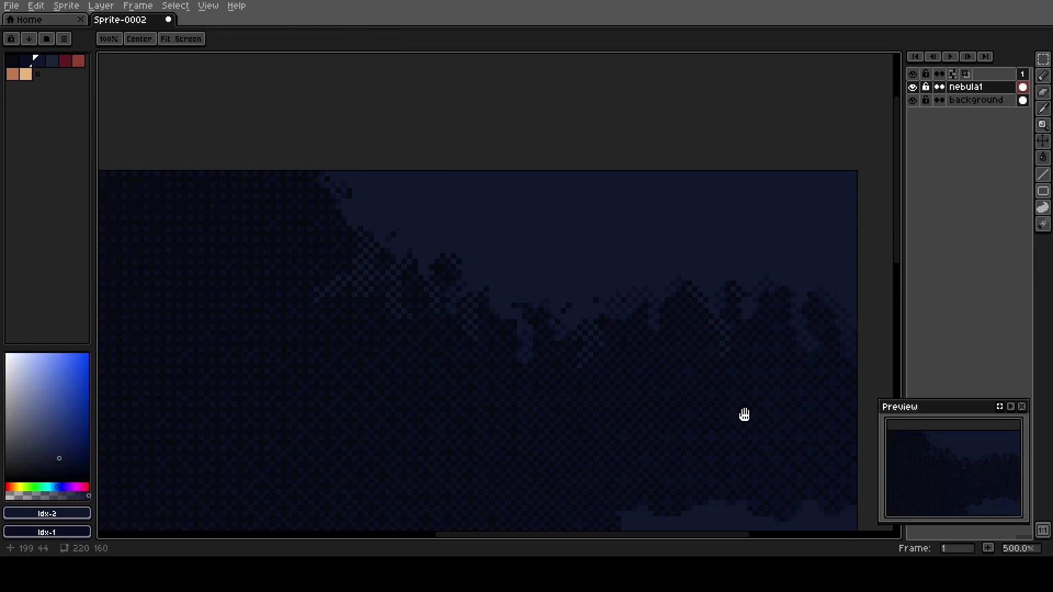
Dither the upper and inner side edges of the lower-right nebula area with the checkered pattern brush
{"action": "left_click_drag", "start_coordinate": [749, 419], "coordinate": [545, 188]}
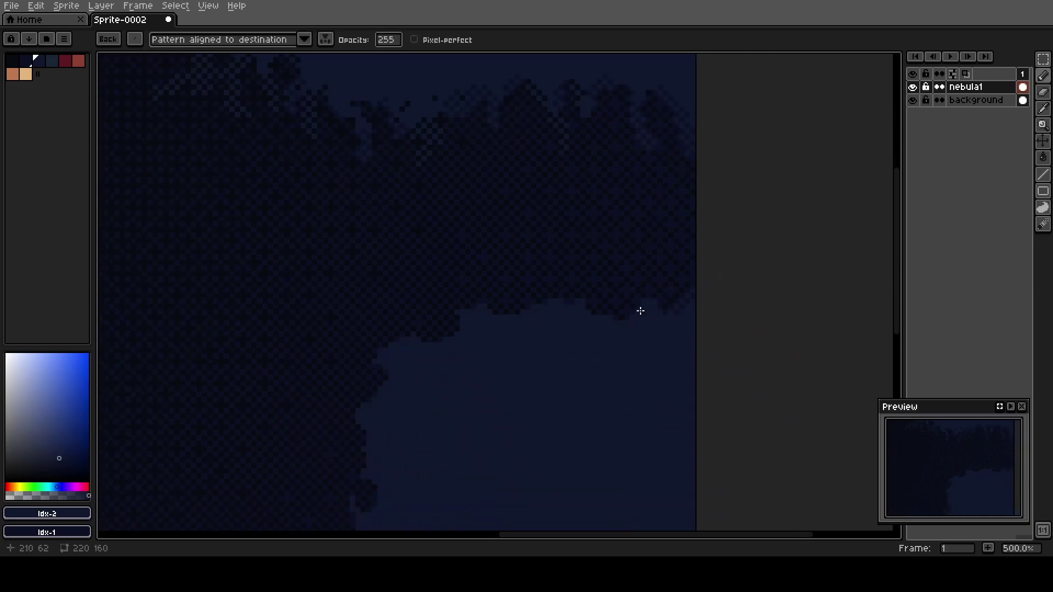
{"action": "mouse_move", "coordinate": [533, 297]}
{"action": "left_mouse_down"}
{"action": "mouse_move", "coordinate": [512, 306]}
{"action": "mouse_move", "coordinate": [450, 253]}
{"action": "left_mouse_up"}
{"action": "mouse_move", "coordinate": [448, 326]}
{"action": "left_mouse_down"}
{"action": "mouse_move", "coordinate": [393, 327]}
{"action": "mouse_move", "coordinate": [442, 329]}
{"action": "mouse_move", "coordinate": [390, 338]}
{"action": "mouse_move", "coordinate": [356, 370]}
{"action": "mouse_move", "coordinate": [385, 289]}
{"action": "mouse_move", "coordinate": [444, 255]}
{"action": "mouse_move", "coordinate": [388, 265]}
{"action": "mouse_move", "coordinate": [429, 285]}
{"action": "mouse_move", "coordinate": [420, 313]}
{"action": "left_mouse_up"}
{"action": "left_click_drag", "start_coordinate": [330, 364], "coordinate": [378, 270]}
{"action": "left_click_drag", "start_coordinate": [443, 252], "coordinate": [425, 257]}
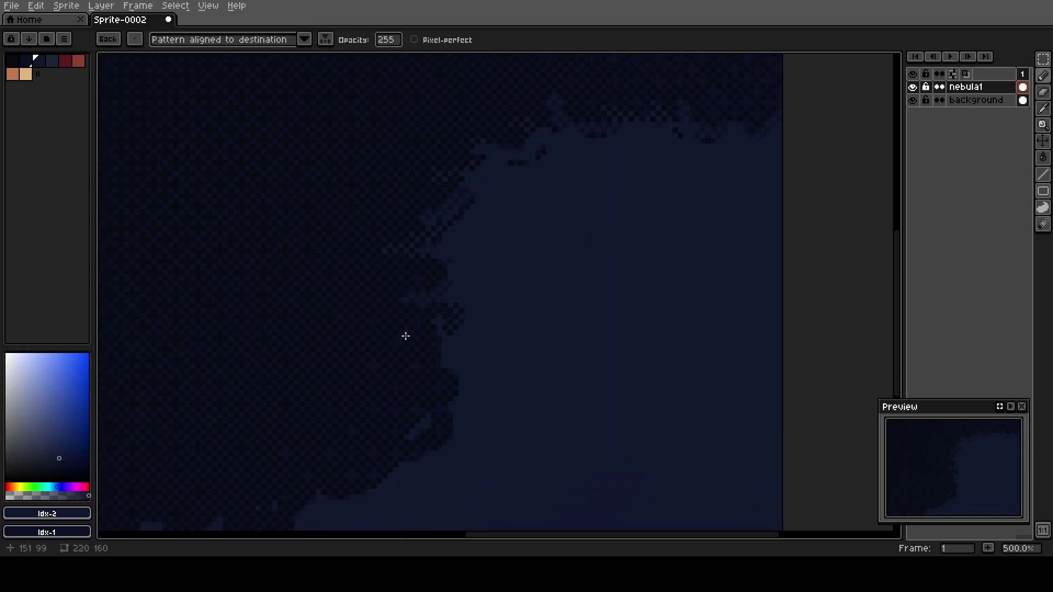
Continue the checkered dither strokes along the lower-right nebula's diagonal edge down to the canvas bottom
{"action": "left_click_drag", "start_coordinate": [357, 370], "coordinate": [394, 272]}
{"action": "left_click_drag", "start_coordinate": [473, 262], "coordinate": [479, 272]}
{"action": "mouse_move", "coordinate": [475, 333]}
{"action": "left_mouse_down"}
{"action": "mouse_move", "coordinate": [482, 343]}
{"action": "mouse_move", "coordinate": [409, 382]}
{"action": "left_mouse_up"}
{"action": "mouse_move", "coordinate": [460, 313]}
{"action": "left_mouse_down"}
{"action": "mouse_move", "coordinate": [378, 333]}
{"action": "mouse_move", "coordinate": [421, 358]}
{"action": "mouse_move", "coordinate": [443, 347]}
{"action": "mouse_move", "coordinate": [402, 340]}
{"action": "mouse_move", "coordinate": [422, 353]}
{"action": "mouse_move", "coordinate": [358, 362]}
{"action": "mouse_move", "coordinate": [405, 330]}
{"action": "mouse_move", "coordinate": [474, 312]}
{"action": "left_mouse_up"}
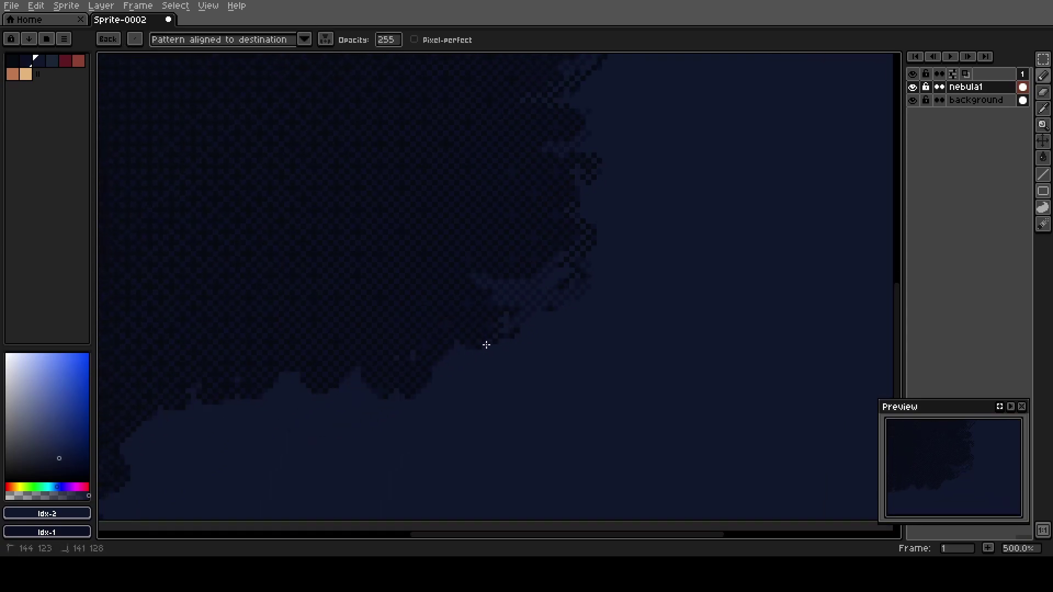
{"action": "mouse_move", "coordinate": [428, 361]}
{"action": "left_mouse_down"}
{"action": "mouse_move", "coordinate": [379, 371]}
{"action": "mouse_move", "coordinate": [399, 401]}
{"action": "mouse_move", "coordinate": [352, 362]}
{"action": "mouse_move", "coordinate": [415, 307]}
{"action": "mouse_move", "coordinate": [468, 294]}
{"action": "left_mouse_up"}
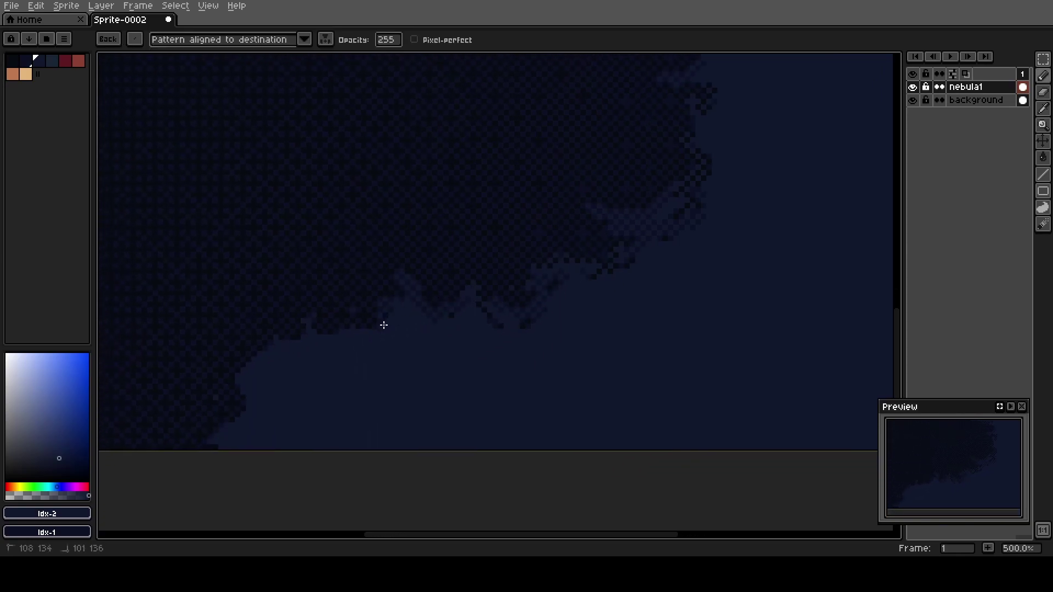
{"action": "left_click_drag", "start_coordinate": [279, 330], "coordinate": [369, 282]}
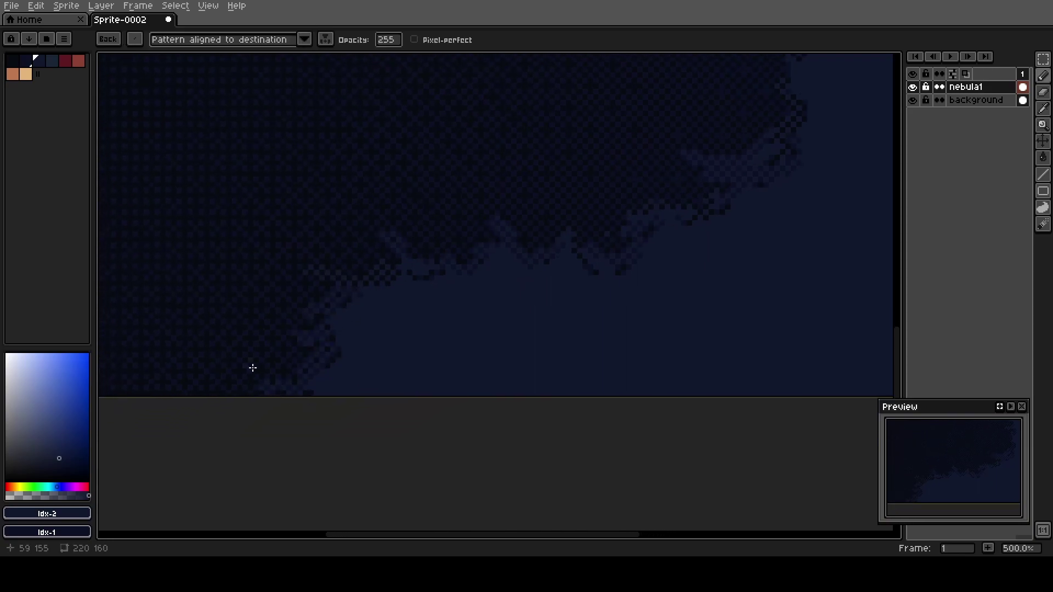
Dither the whole edge of the lower-left nebula area with the checkered pattern brush
{"action": "scroll", "coordinate": [248, 362], "scroll_direction": "down", "scroll_amount": 1}
{"action": "left_click_drag", "start_coordinate": [238, 315], "coordinate": [495, 374]}
{"action": "left_click_drag", "start_coordinate": [373, 432], "coordinate": [417, 443]}
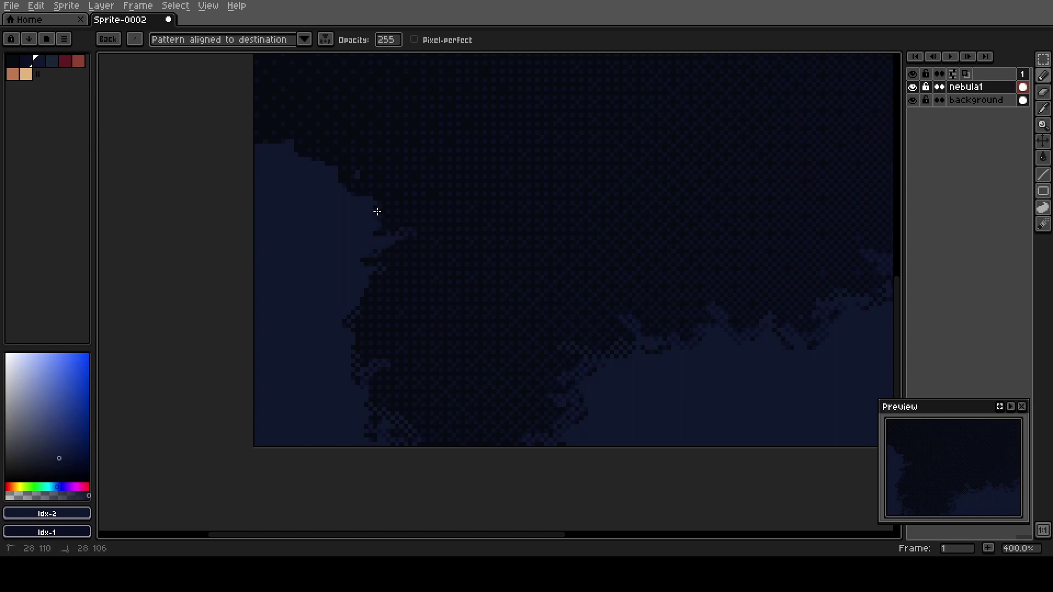
{"action": "left_click_drag", "start_coordinate": [340, 142], "coordinate": [420, 267]}
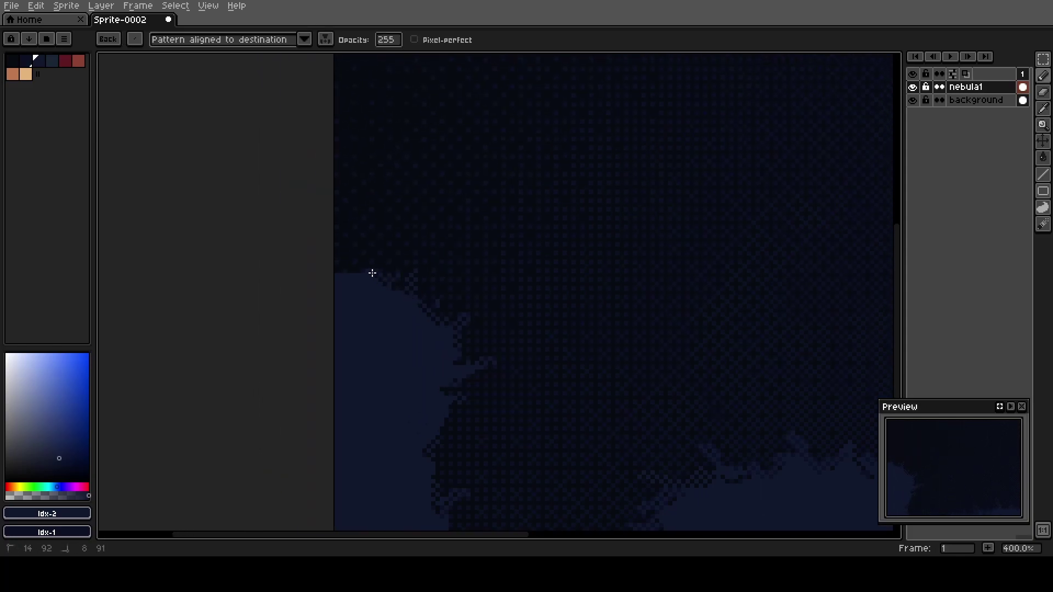
Undo the last change and erase wispy dithered strokes along the upper-right nebula's edge using the checkered pattern eraser
{"action": "scroll", "coordinate": [472, 303], "scroll_direction": "down", "scroll_amount": 3}
{"action": "left_click_drag", "start_coordinate": [526, 279], "coordinate": [470, 315]}
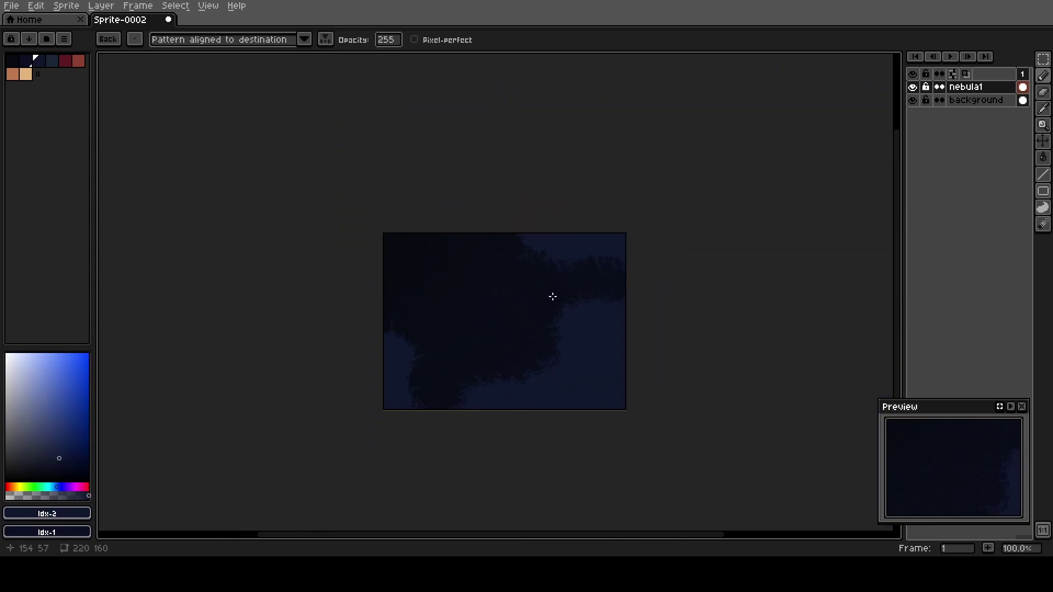
{"action": "scroll", "coordinate": [552, 296], "scroll_direction": "up", "scroll_amount": 2}
{"action": "key", "text": "ctrl+z"}
{"action": "left_click_drag", "start_coordinate": [505, 248], "coordinate": [471, 326]}
{"action": "key", "text": "e"}
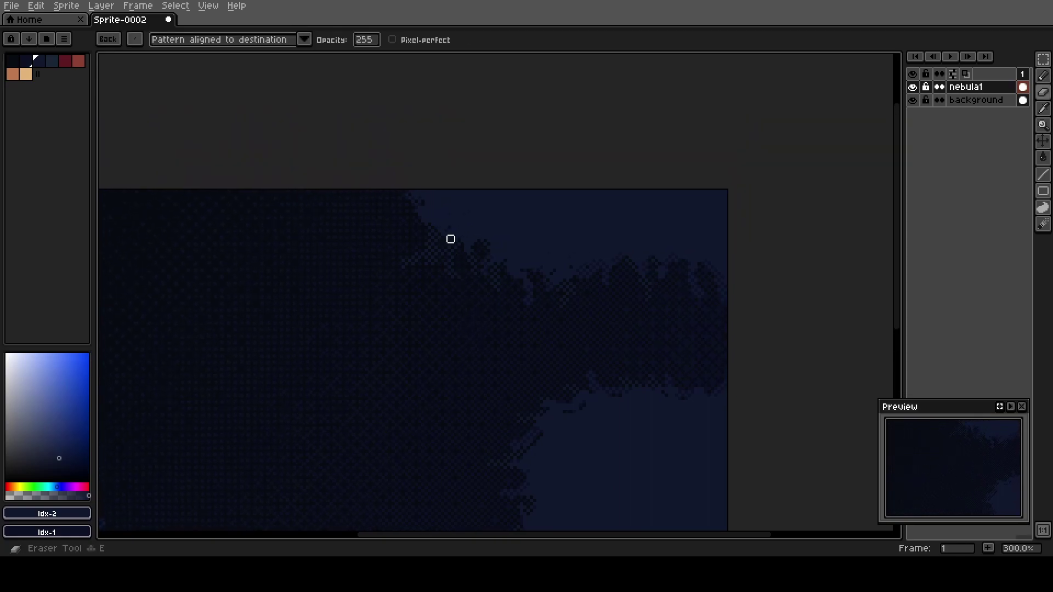
{"action": "scroll", "coordinate": [408, 236], "scroll_direction": "up", "scroll_amount": 3}
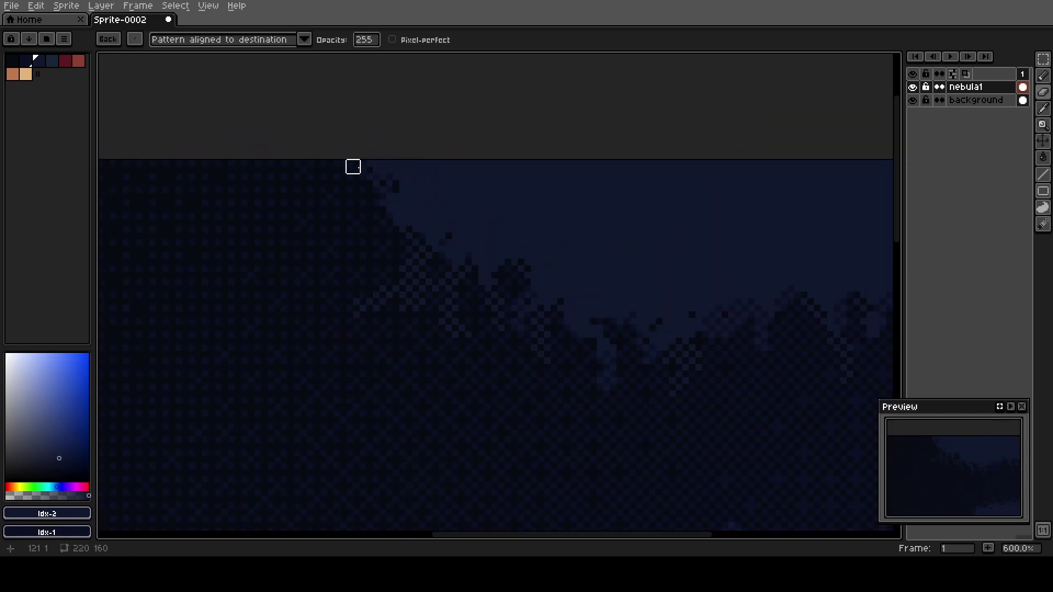
{"action": "mouse_move", "coordinate": [367, 180]}
{"action": "left_mouse_down"}
{"action": "mouse_move", "coordinate": [419, 186]}
{"action": "mouse_move", "coordinate": [478, 167]}
{"action": "mouse_move", "coordinate": [385, 200]}
{"action": "mouse_move", "coordinate": [439, 199]}
{"action": "mouse_move", "coordinate": [439, 245]}
{"action": "mouse_move", "coordinate": [485, 265]}
{"action": "mouse_move", "coordinate": [484, 226]}
{"action": "mouse_move", "coordinate": [517, 278]}
{"action": "mouse_move", "coordinate": [537, 285]}
{"action": "mouse_move", "coordinate": [589, 265]}
{"action": "mouse_move", "coordinate": [577, 311]}
{"action": "left_mouse_up"}
{"action": "left_click_drag", "start_coordinate": [724, 379], "coordinate": [539, 343]}
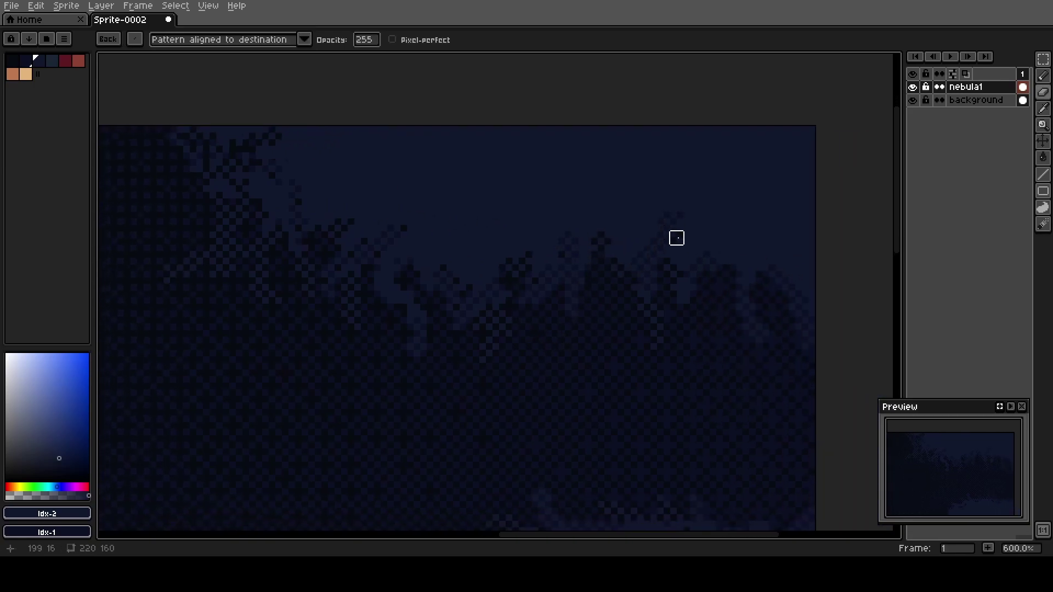
{"action": "mouse_move", "coordinate": [703, 245]}
{"action": "left_mouse_down"}
{"action": "mouse_move", "coordinate": [730, 258]}
{"action": "mouse_move", "coordinate": [781, 258]}
{"action": "mouse_move", "coordinate": [789, 244]}
{"action": "mouse_move", "coordinate": [828, 238]}
{"action": "mouse_move", "coordinate": [814, 284]}
{"action": "mouse_move", "coordinate": [788, 225]}
{"action": "mouse_move", "coordinate": [762, 211]}
{"action": "mouse_move", "coordinate": [800, 204]}
{"action": "left_mouse_up"}
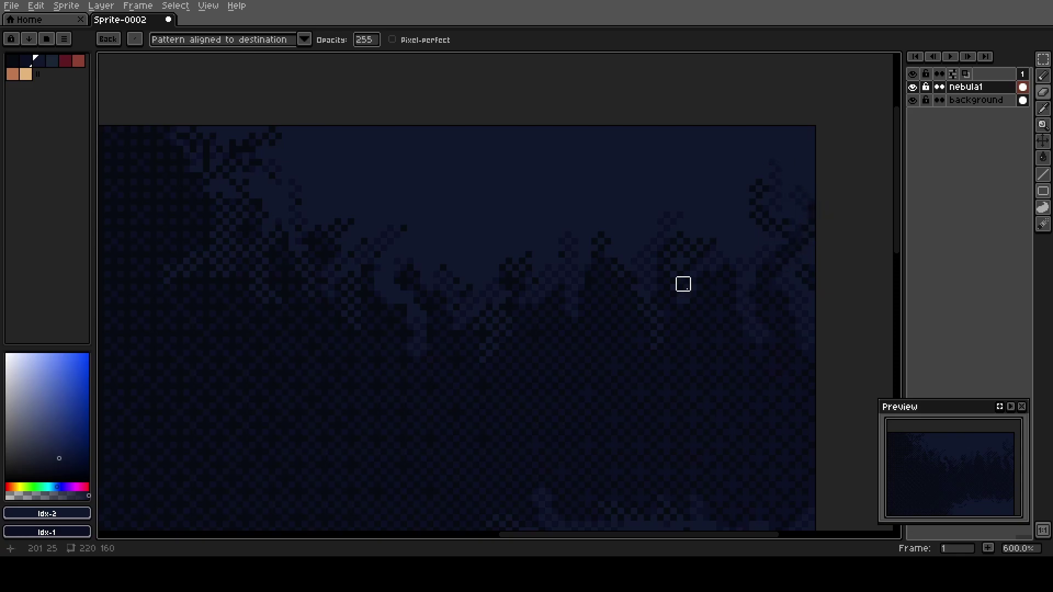
{"action": "left_click_drag", "start_coordinate": [354, 218], "coordinate": [316, 168]}
Erase dithered wisps along the top and diagonal edges of the lower-right nebula with the checkered pattern eraser
{"action": "left_click_drag", "start_coordinate": [404, 303], "coordinate": [244, 106]}
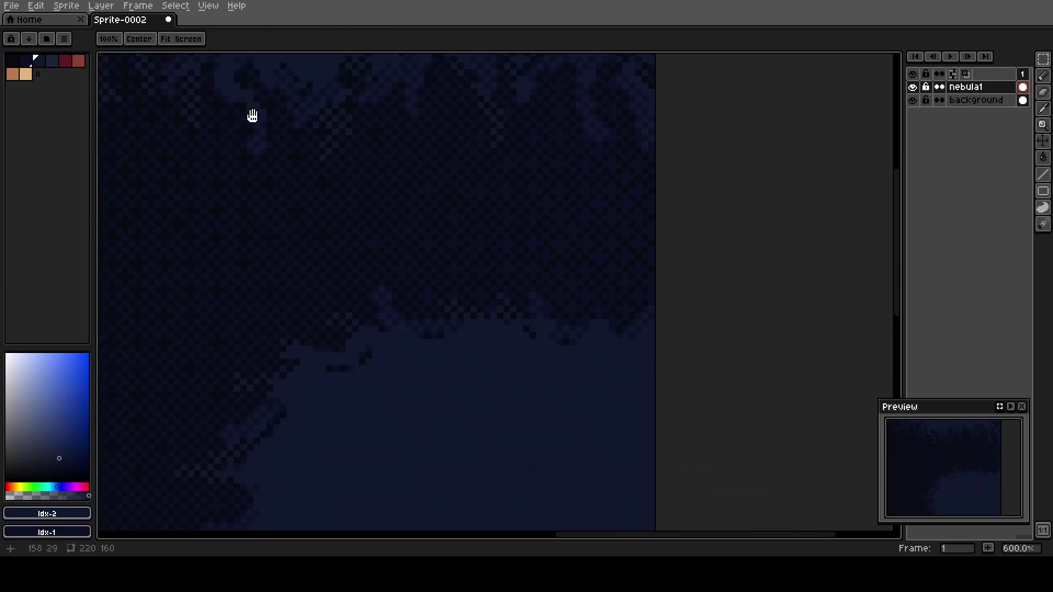
{"action": "scroll", "coordinate": [436, 267], "scroll_direction": "down", "scroll_amount": 2}
{"action": "scroll", "coordinate": [459, 310], "scroll_direction": "down", "scroll_amount": 3}
{"action": "scroll", "coordinate": [454, 313], "scroll_direction": "up", "scroll_amount": 1}
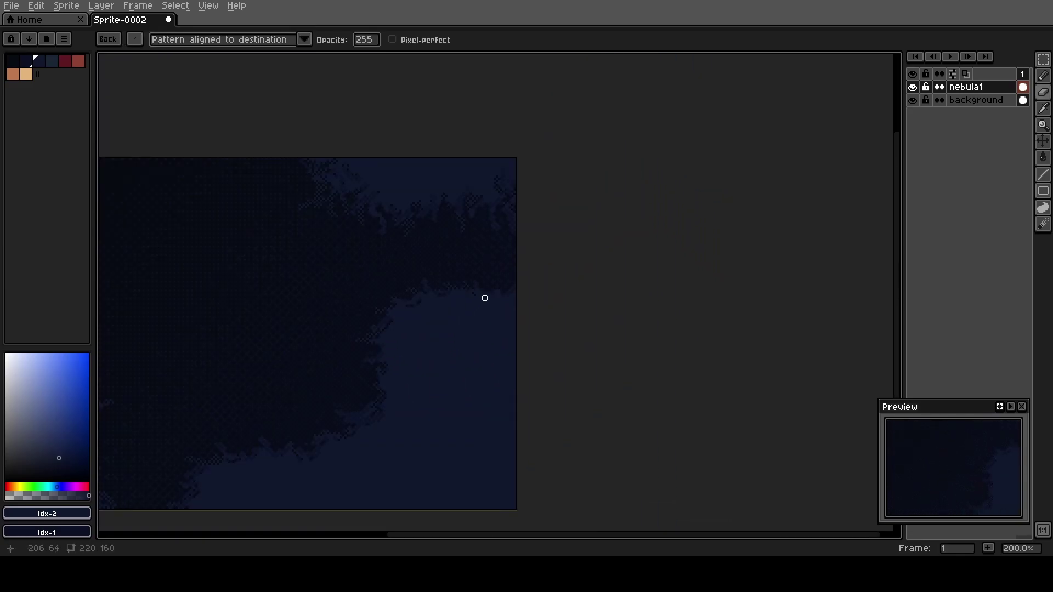
{"action": "left_click_drag", "start_coordinate": [434, 289], "coordinate": [432, 318]}
{"action": "mouse_move", "coordinate": [465, 296]}
{"action": "left_mouse_down"}
{"action": "mouse_move", "coordinate": [500, 311]}
{"action": "mouse_move", "coordinate": [478, 293]}
{"action": "mouse_move", "coordinate": [495, 305]}
{"action": "mouse_move", "coordinate": [519, 298]}
{"action": "mouse_move", "coordinate": [498, 287]}
{"action": "mouse_move", "coordinate": [462, 300]}
{"action": "mouse_move", "coordinate": [439, 297]}
{"action": "left_mouse_up"}
{"action": "left_click_drag", "start_coordinate": [331, 430], "coordinate": [376, 356]}
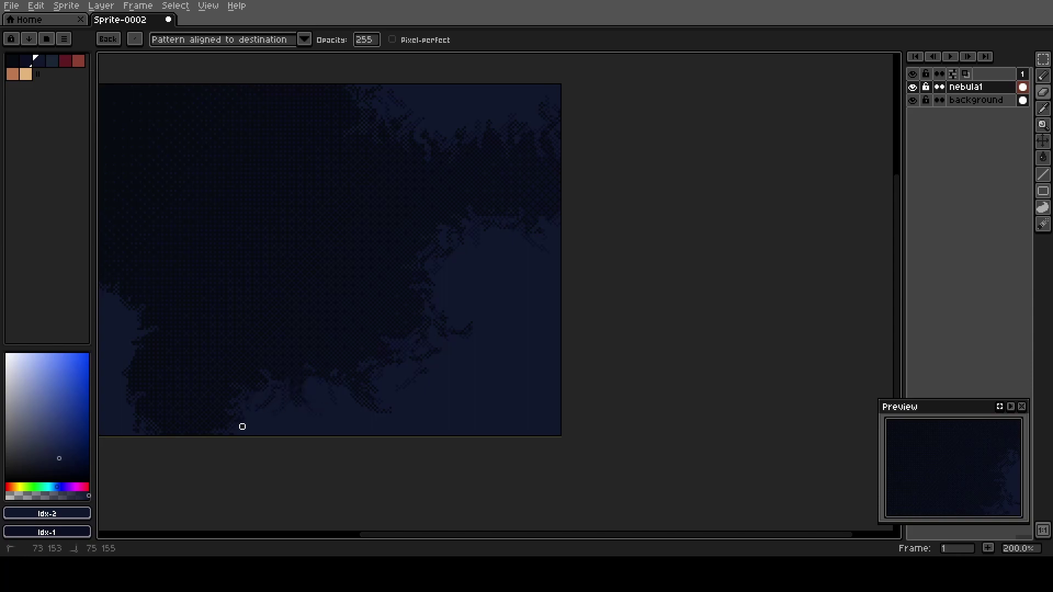
Break up the edge of the lower-left nebula area with dithered strokes of the checkered pattern eraser
{"action": "left_click_drag", "start_coordinate": [205, 378], "coordinate": [403, 342]}
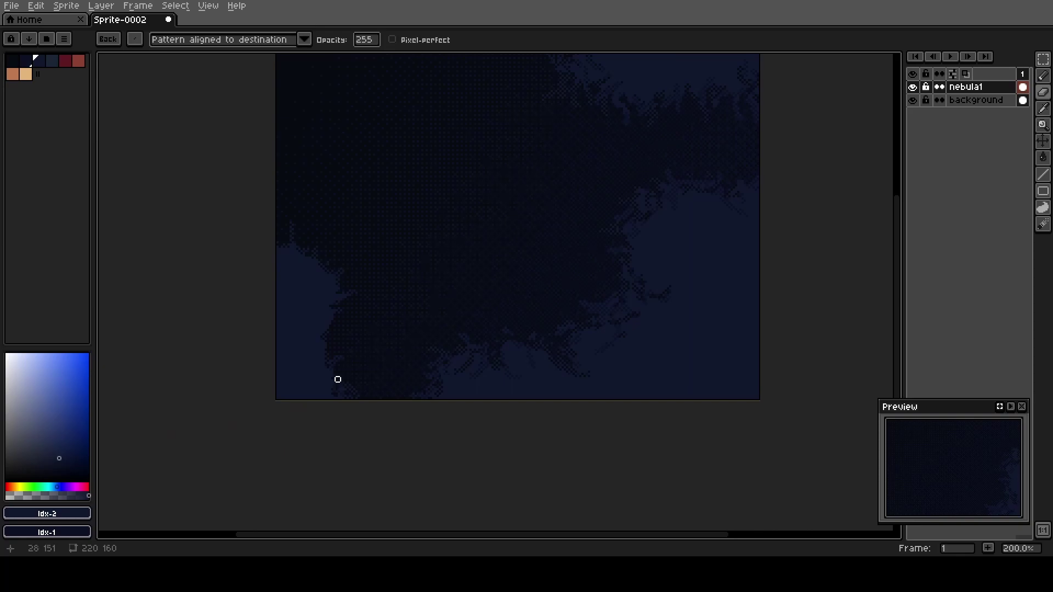
{"action": "mouse_move", "coordinate": [329, 366]}
{"action": "left_mouse_down"}
{"action": "mouse_move", "coordinate": [324, 329]}
{"action": "mouse_move", "coordinate": [349, 331]}
{"action": "mouse_move", "coordinate": [326, 314]}
{"action": "mouse_move", "coordinate": [305, 316]}
{"action": "mouse_move", "coordinate": [338, 305]}
{"action": "left_mouse_up"}
{"action": "mouse_move", "coordinate": [316, 270]}
{"action": "left_mouse_down"}
{"action": "mouse_move", "coordinate": [300, 291]}
{"action": "mouse_move", "coordinate": [337, 281]}
{"action": "left_mouse_up"}
Erase dithered strokes where the lower-right nebula meets the canvas's right border and fit the whole sprite in the preview
{"action": "left_click_drag", "start_coordinate": [477, 254], "coordinate": [353, 431]}
{"action": "left_click_drag", "start_coordinate": [559, 416], "coordinate": [512, 294]}
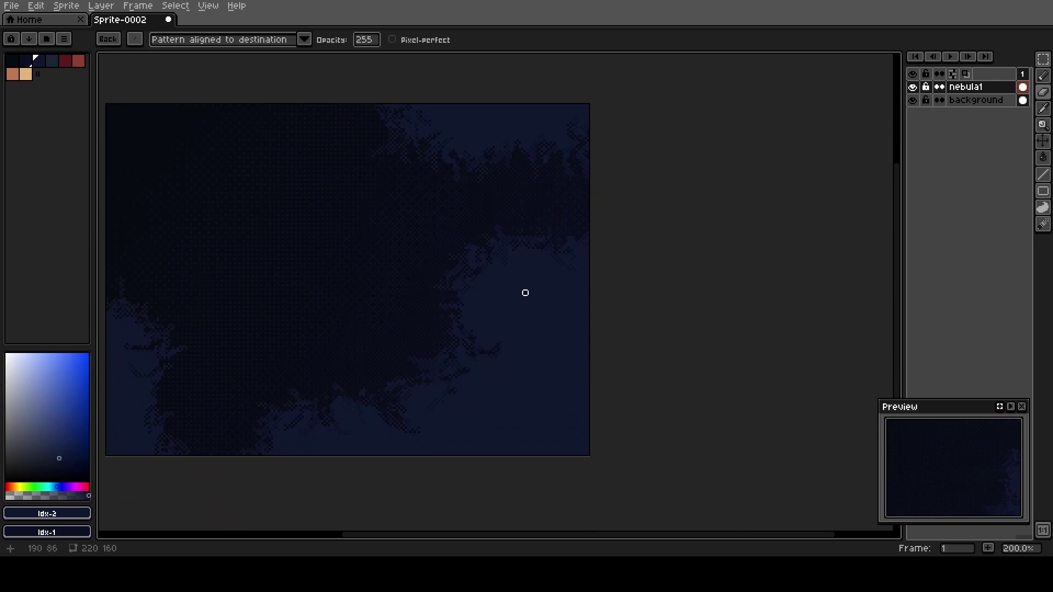
{"action": "mouse_move", "coordinate": [578, 289]}
{"action": "left_mouse_down"}
{"action": "mouse_move", "coordinate": [584, 324]}
{"action": "mouse_move", "coordinate": [589, 269]}
{"action": "left_mouse_up"}
{"action": "left_click_drag", "start_coordinate": [379, 195], "coordinate": [495, 213]}
{"action": "scroll", "coordinate": [966, 500], "scroll_direction": "down", "scroll_amount": 1}
{"action": "mouse_move", "coordinate": [966, 487]}
{"action": "left_mouse_down"}
{"action": "mouse_move", "coordinate": [960, 467]}
{"action": "mouse_move", "coordinate": [964, 475]}
{"action": "left_mouse_up"}
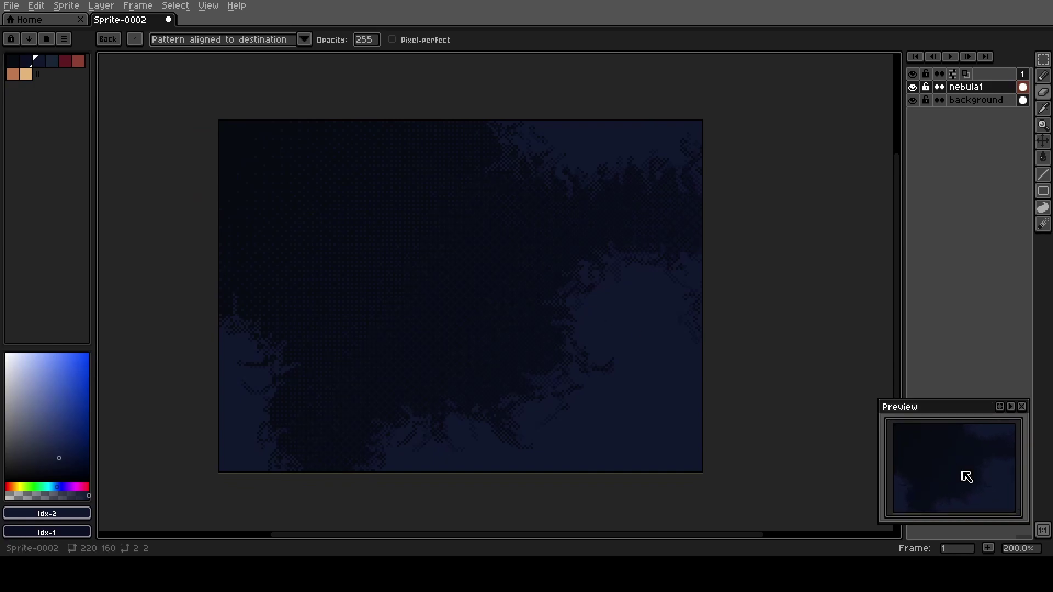
{"action": "left_click_drag", "start_coordinate": [683, 377], "coordinate": [708, 276]}
Add a new layer above nebula1 and name it nebula2
{"action": "key", "text": "shift+n"}
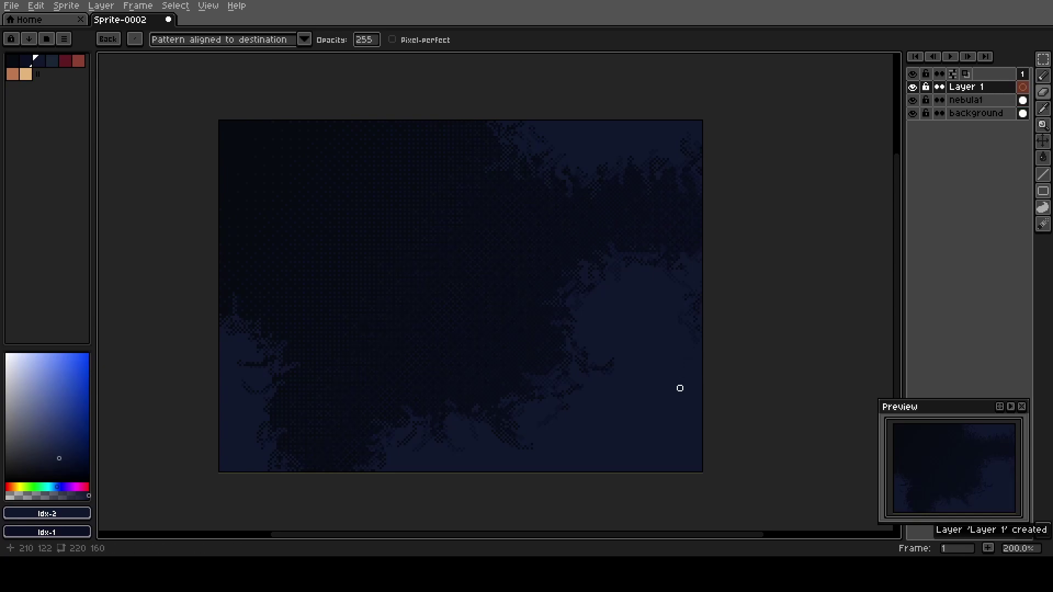
{"action": "key", "text": "shift+p"}
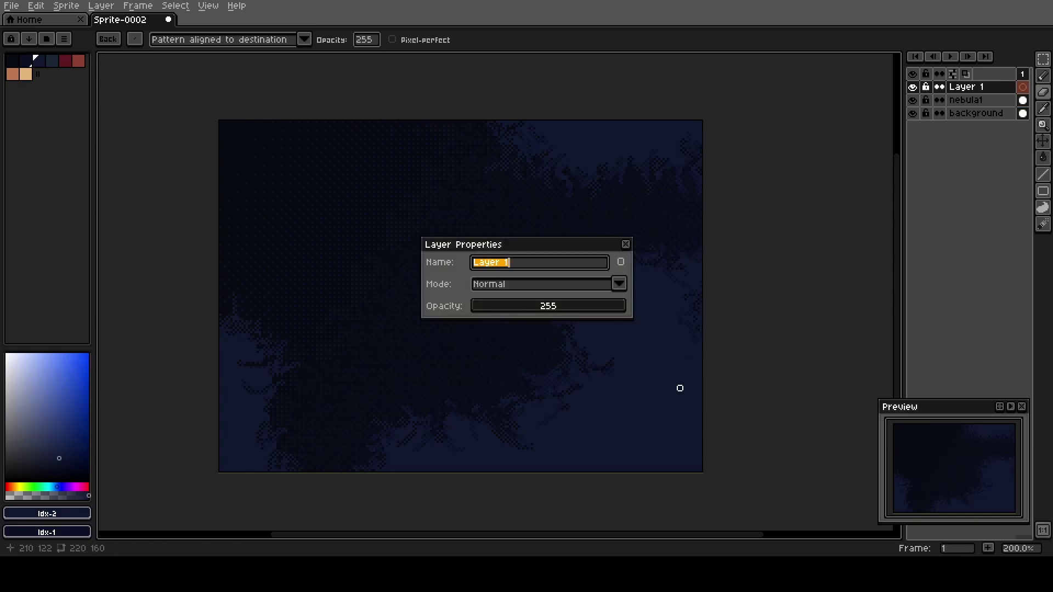
{"action": "type", "text": "nebula2"}
{"action": "key", "text": "Return"}
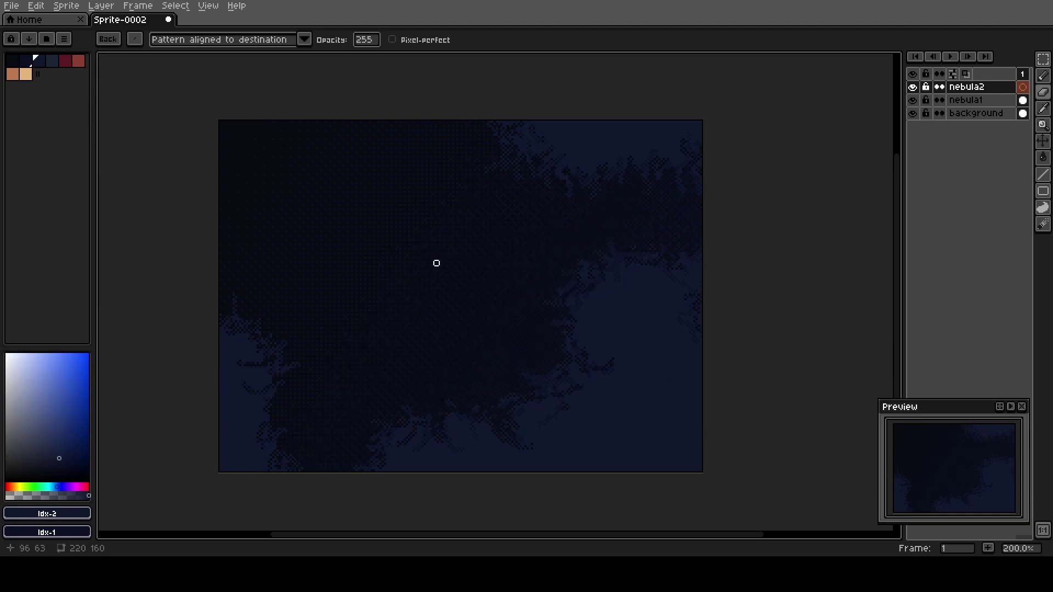
Outline a patch along the canvas top inside the upper-right nebula with the 1 px pencil and fill it with colour Idx-3
{"action": "left_click", "coordinate": [52, 61]}
{"action": "left_click_drag", "start_coordinate": [428, 192], "coordinate": [388, 220]}
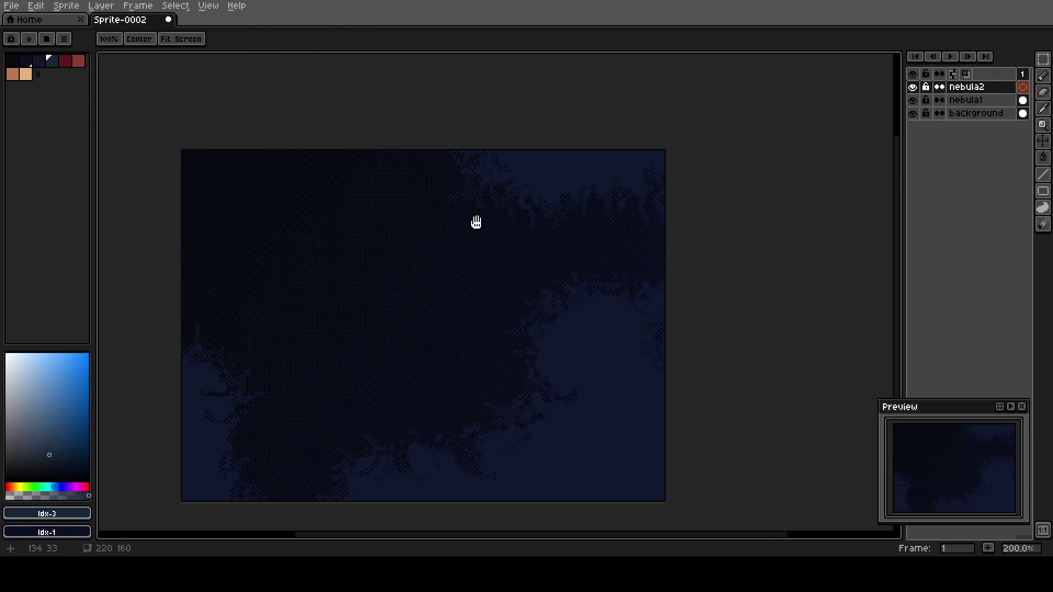
{"action": "left_click_drag", "start_coordinate": [476, 222], "coordinate": [433, 253]}
{"action": "scroll", "coordinate": [488, 222], "scroll_direction": "up", "scroll_amount": 2}
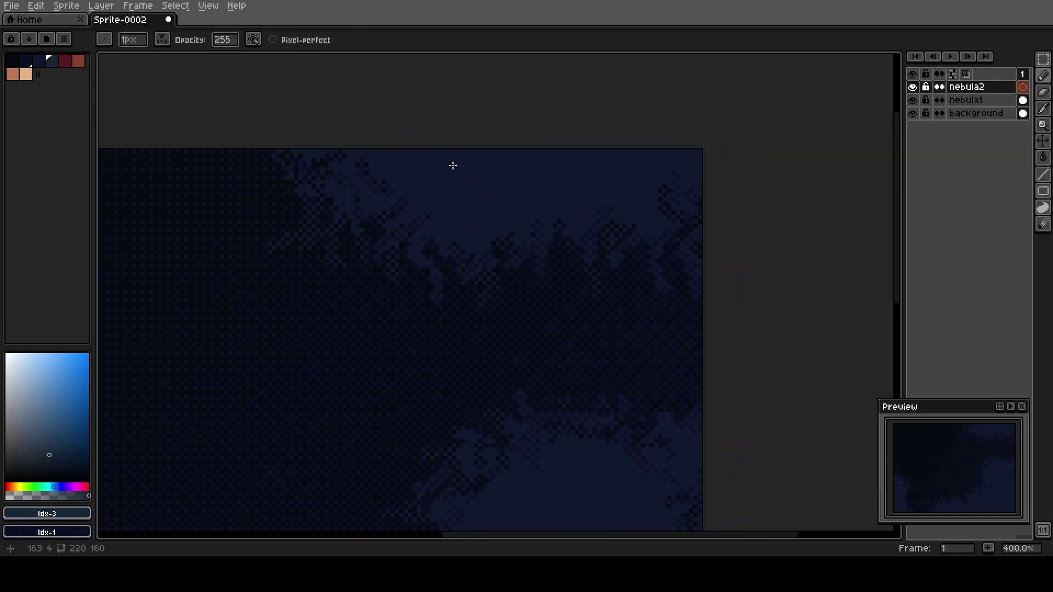
{"action": "mouse_move", "coordinate": [414, 149]}
{"action": "left_mouse_down"}
{"action": "mouse_move", "coordinate": [481, 186]}
{"action": "mouse_move", "coordinate": [689, 154]}
{"action": "left_mouse_up"}
{"action": "key", "text": "g"}
{"action": "left_click", "coordinate": [526, 162]}
Outline a peanut-shaped patch and a corner patch inside the lower-right nebula and fill both with colour Idx-3
{"action": "scroll", "coordinate": [507, 175], "scroll_direction": "down", "scroll_amount": 2}
{"action": "left_click_drag", "start_coordinate": [383, 299], "coordinate": [385, 146]}
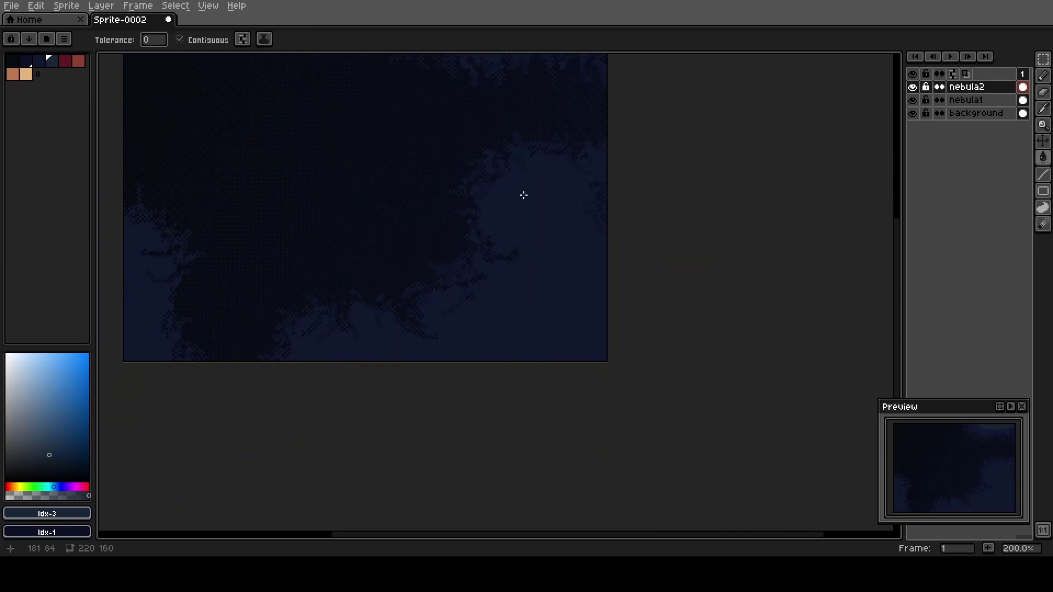
{"action": "left_click", "coordinate": [565, 193]}
{"action": "key", "text": "ctrl+z"}
{"action": "key", "text": "b"}
{"action": "mouse_move", "coordinate": [552, 179]}
{"action": "left_mouse_down"}
{"action": "mouse_move", "coordinate": [533, 205]}
{"action": "mouse_move", "coordinate": [551, 263]}
{"action": "mouse_move", "coordinate": [556, 207]}
{"action": "left_mouse_up"}
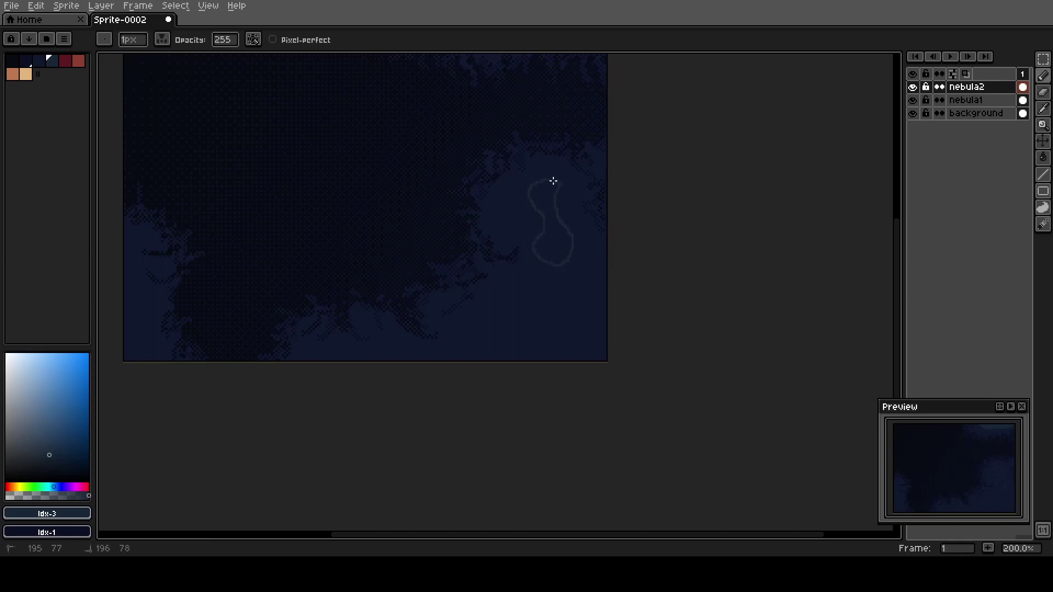
{"action": "mouse_move", "coordinate": [606, 258]}
{"action": "left_mouse_down"}
{"action": "mouse_move", "coordinate": [561, 307]}
{"action": "mouse_move", "coordinate": [457, 359]}
{"action": "mouse_move", "coordinate": [404, 361]}
{"action": "mouse_move", "coordinate": [455, 372]}
{"action": "left_mouse_up"}
{"action": "key", "text": "g"}
{"action": "left_click", "coordinate": [535, 347]}
{"action": "left_click", "coordinate": [550, 252]}
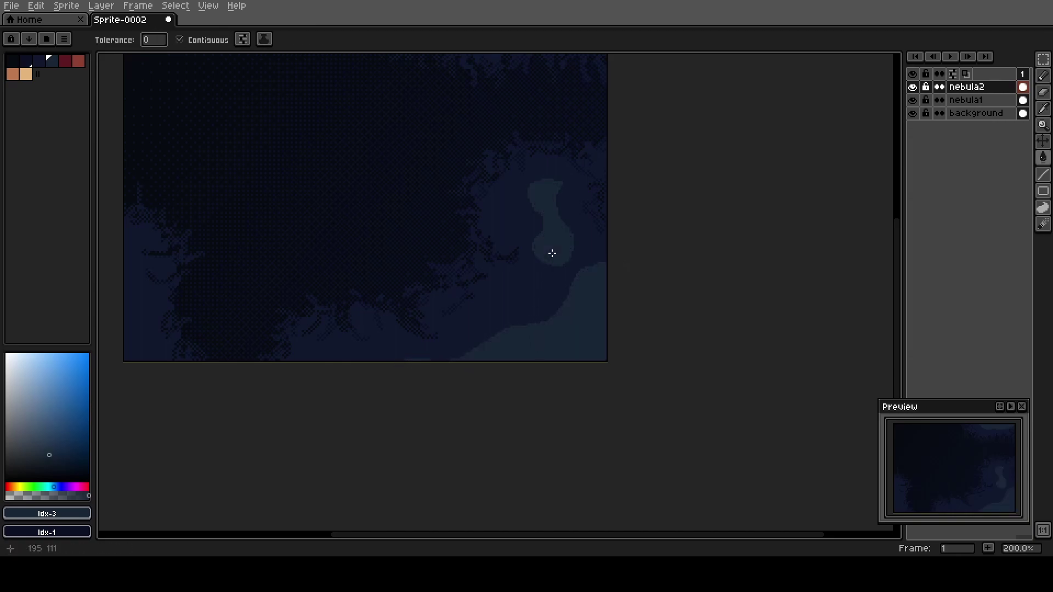
Extend the lower-right corner patch upward with a pencil outline and fill the added area with colour Idx-3
{"action": "key", "text": "h"}
{"action": "left_click_drag", "start_coordinate": [307, 304], "coordinate": [432, 264]}
{"action": "key", "text": "b"}
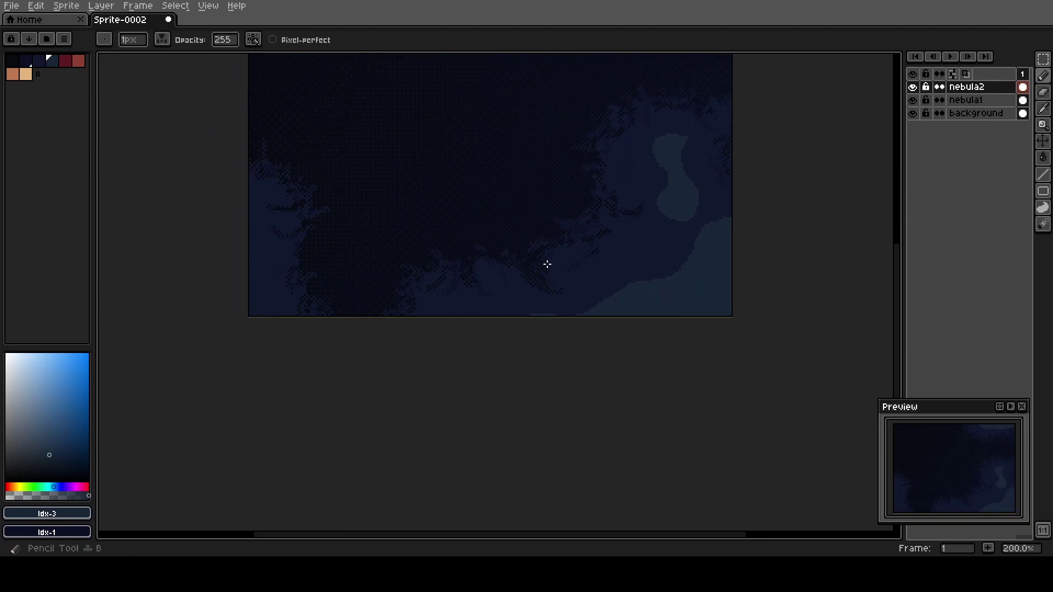
{"action": "mouse_move", "coordinate": [685, 256]}
{"action": "left_mouse_down"}
{"action": "mouse_move", "coordinate": [655, 250]}
{"action": "mouse_move", "coordinate": [606, 297]}
{"action": "left_mouse_up"}
{"action": "key", "text": "g"}
{"action": "left_click", "coordinate": [651, 260]}
Draw a small Idx-3 patch along the canvas's left border inside the lower-left nebula and fill it
{"action": "key", "text": "h"}
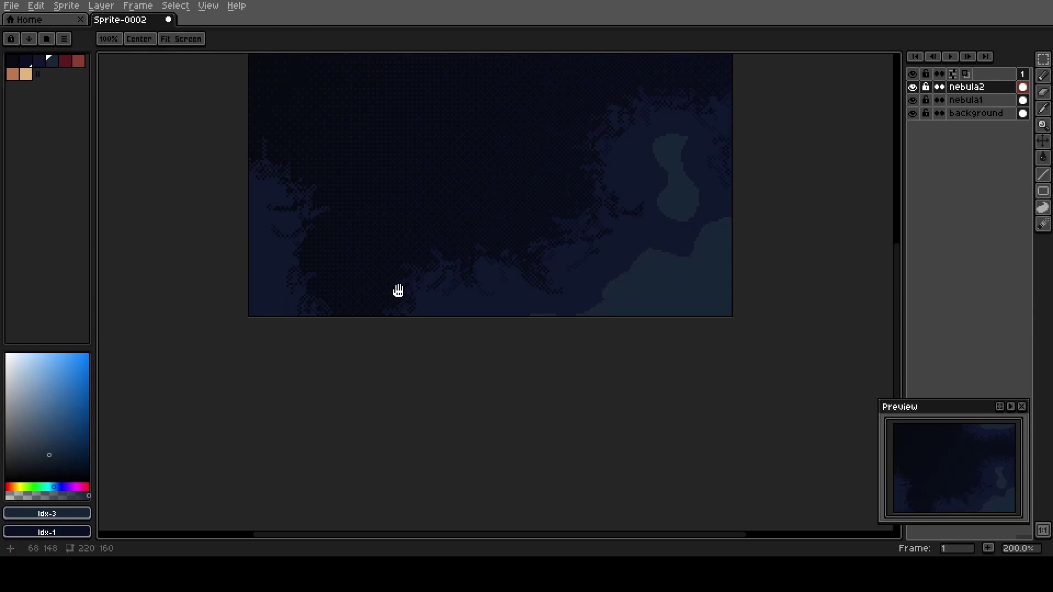
{"action": "left_click_drag", "start_coordinate": [387, 288], "coordinate": [495, 308]}
{"action": "key", "text": "g"}
{"action": "key", "text": "b"}
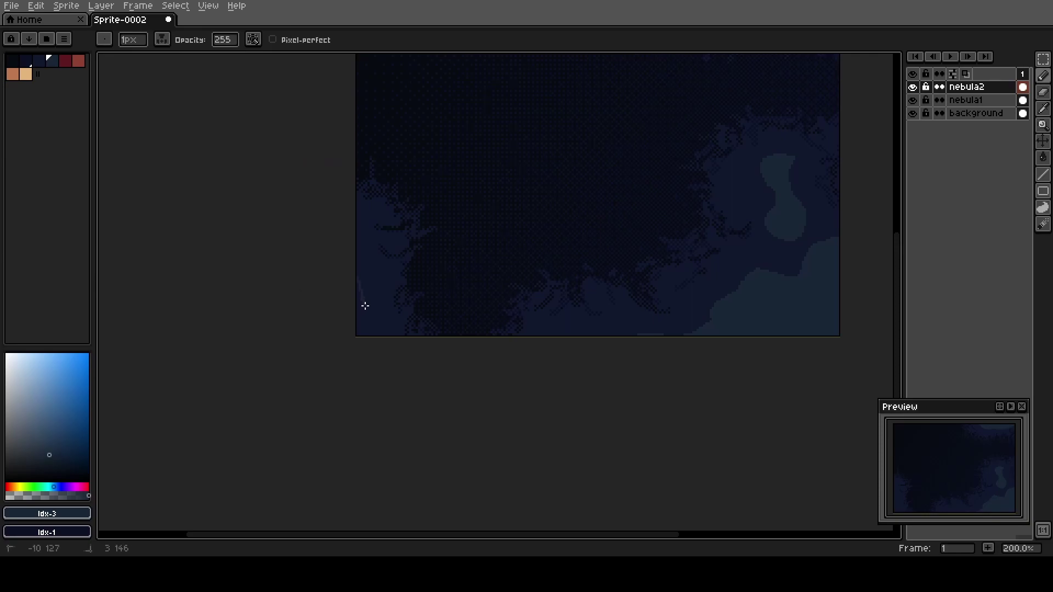
{"action": "key", "text": "b"}
{"action": "key", "text": "g"}
Roughen the lower edge of the Idx-3 patch in the upper-right nebula with the 4 px eraser
{"action": "scroll", "coordinate": [514, 252], "scroll_direction": "down", "scroll_amount": 1}
{"action": "left_click_drag", "start_coordinate": [543, 220], "coordinate": [475, 339]}
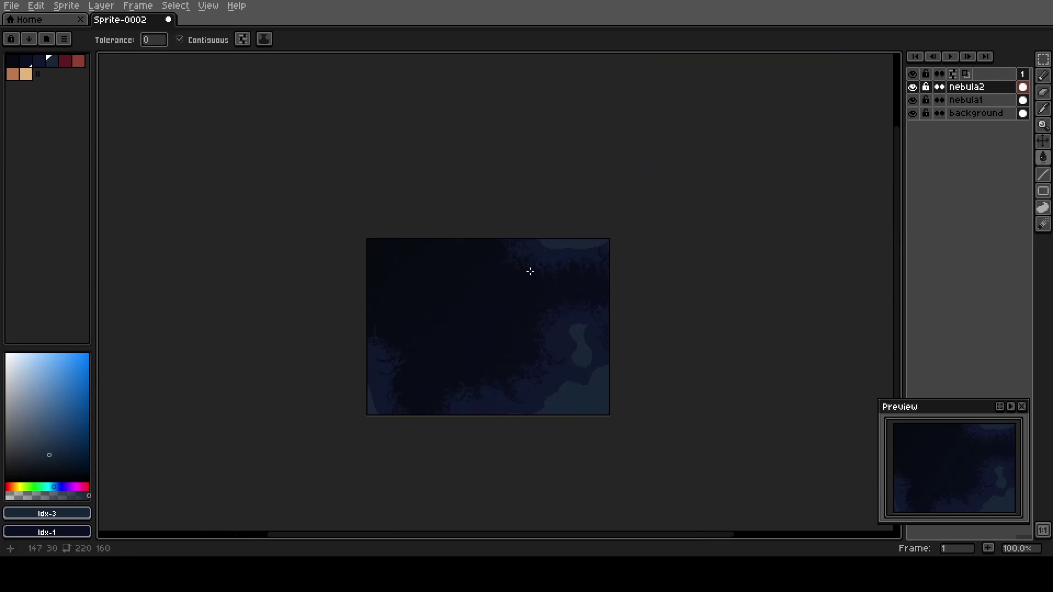
{"action": "key", "text": "e"}
{"action": "scroll", "coordinate": [552, 251], "scroll_direction": "up", "scroll_amount": 2}
{"action": "scroll", "coordinate": [538, 250], "scroll_direction": "up", "scroll_amount": 1}
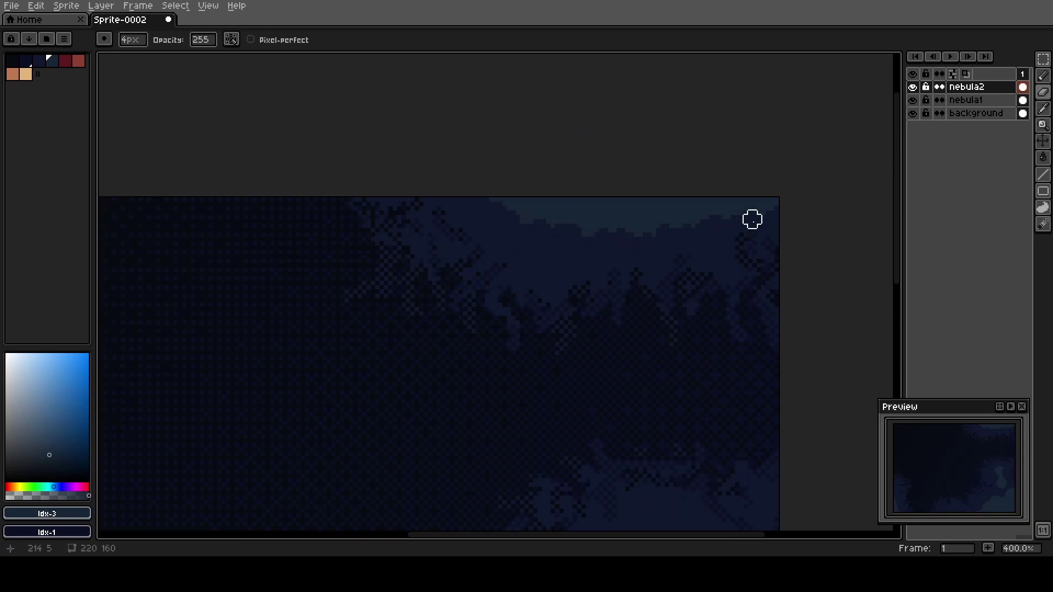
Erase irregular bites from the peanut-shaped patch in the lower-right nebula, leaving a thinner, ragged shape
{"action": "left_click_drag", "start_coordinate": [546, 343], "coordinate": [488, 190]}
{"action": "scroll", "coordinate": [489, 190], "scroll_direction": "down", "scroll_amount": 2}
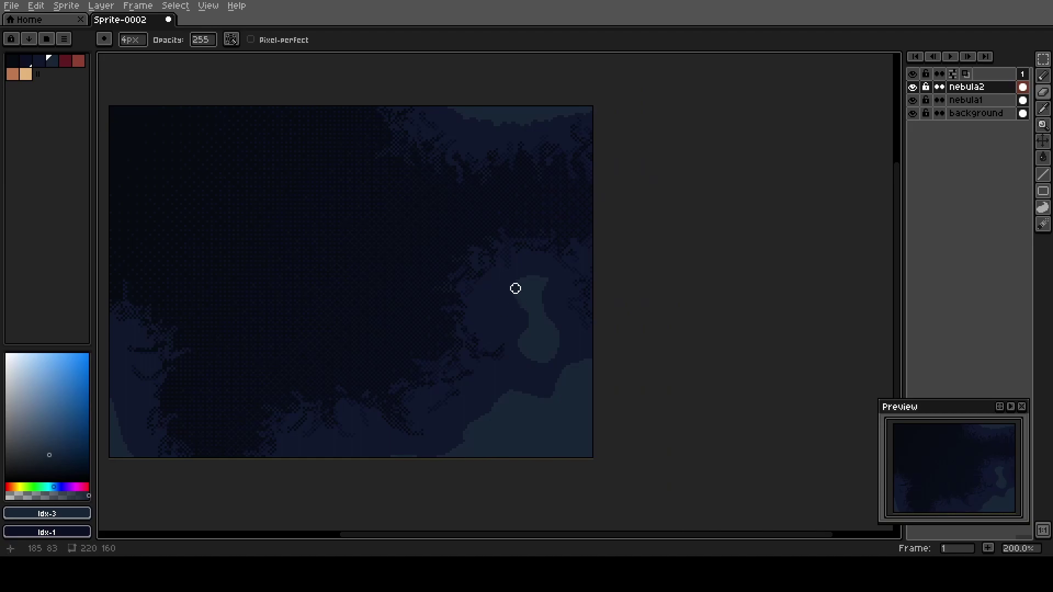
{"action": "mouse_move", "coordinate": [520, 333]}
{"action": "left_mouse_down"}
{"action": "mouse_move", "coordinate": [524, 353]}
{"action": "mouse_move", "coordinate": [554, 356]}
{"action": "mouse_move", "coordinate": [542, 275]}
{"action": "left_mouse_up"}
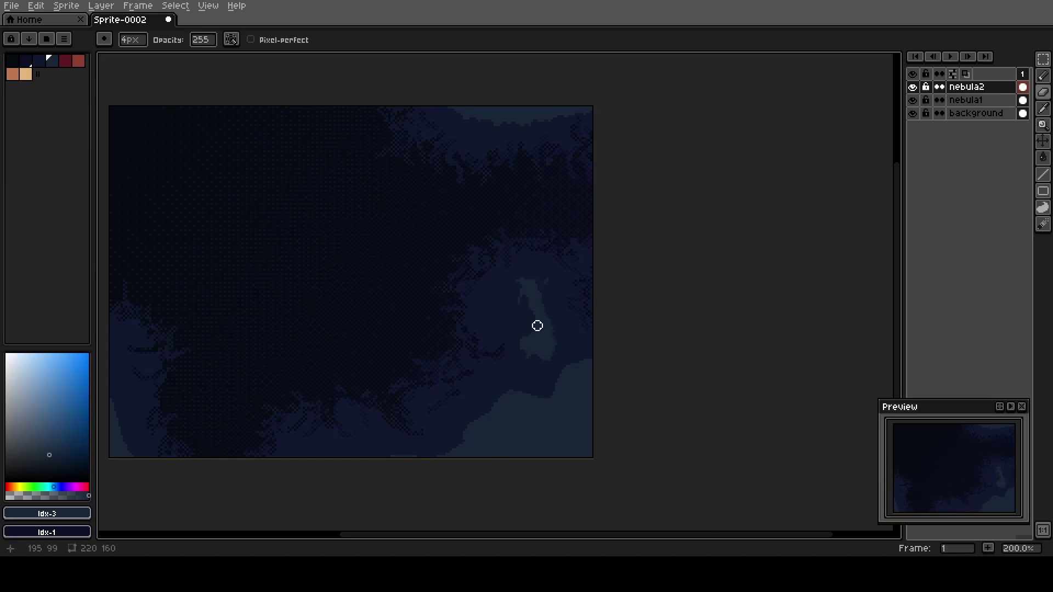
Roughen the edges of the lower-right corner patch and the lower-left patch with the 4 px eraser
{"action": "left_click_drag", "start_coordinate": [473, 366], "coordinate": [451, 275]}
{"action": "mouse_move", "coordinate": [557, 262]}
{"action": "left_mouse_down"}
{"action": "mouse_move", "coordinate": [522, 305]}
{"action": "mouse_move", "coordinate": [467, 312]}
{"action": "mouse_move", "coordinate": [434, 360]}
{"action": "mouse_move", "coordinate": [379, 364]}
{"action": "left_mouse_up"}
{"action": "left_click_drag", "start_coordinate": [257, 357], "coordinate": [554, 384]}
{"action": "left_click_drag", "start_coordinate": [399, 373], "coordinate": [393, 381]}
Capture a 2×2 pixel dither pattern beside the lower-left patch as a custom brush
{"action": "scroll", "coordinate": [392, 354], "scroll_direction": "up", "scroll_amount": 2}
{"action": "scroll", "coordinate": [379, 357], "scroll_direction": "up", "scroll_amount": 5}
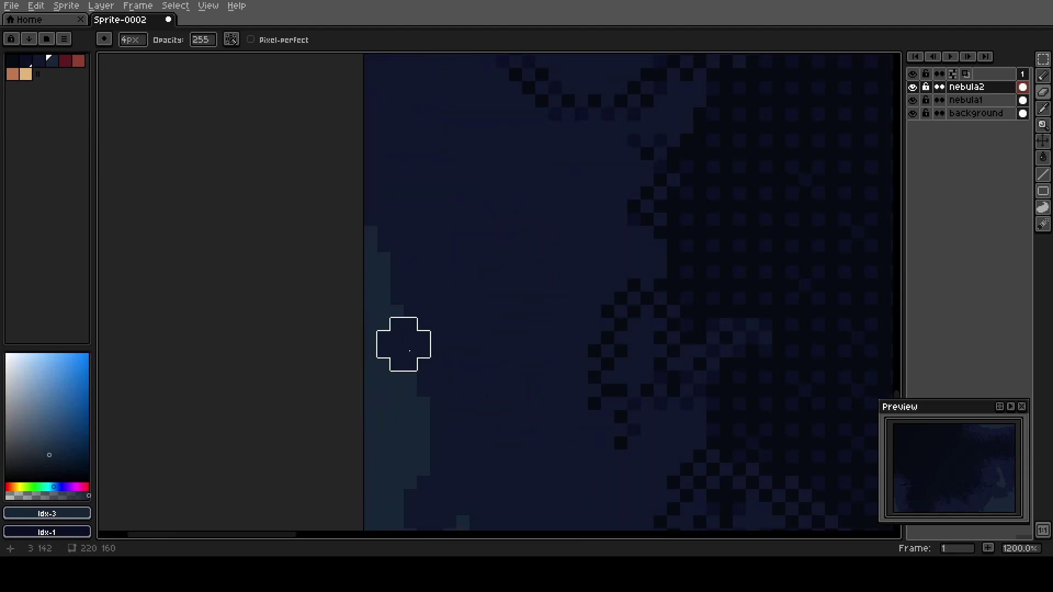
{"action": "key", "text": "b"}
{"action": "key", "text": "m"}
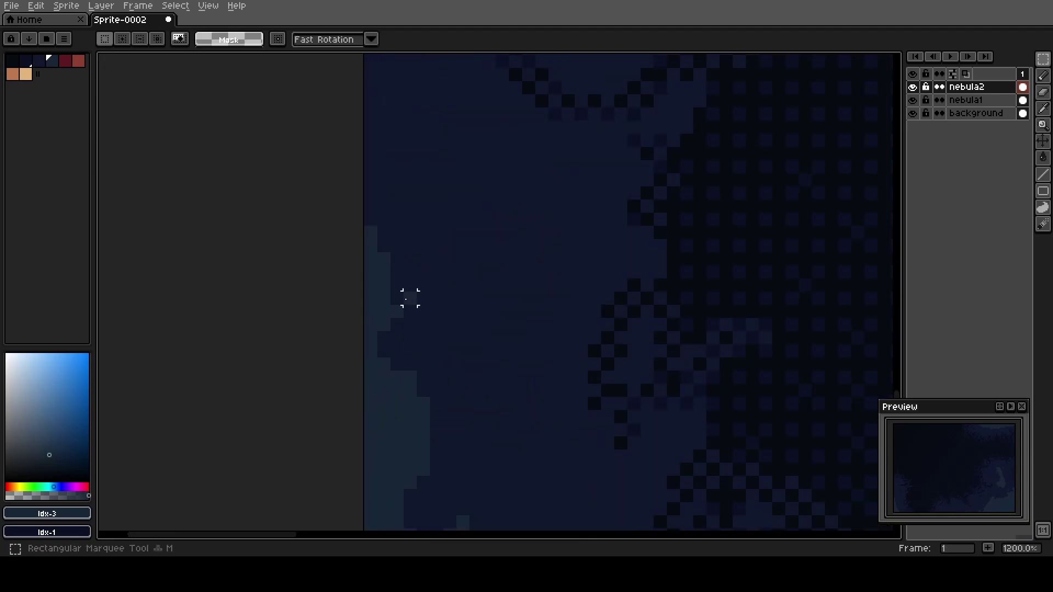
{"action": "left_click_drag", "start_coordinate": [397, 298], "coordinate": [410, 322]}
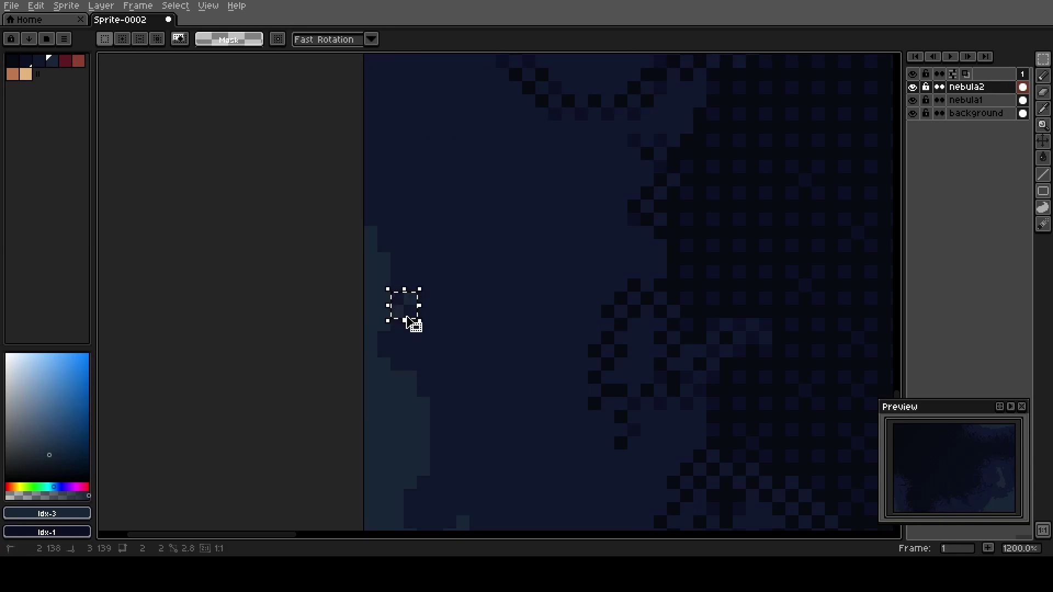
{"action": "key", "text": "ctrl+b"}
Dither the edge of the lower-left Idx-3 patch down to the canvas bottom with the custom checkerboard brush
{"action": "left_click_drag", "start_coordinate": [408, 272], "coordinate": [393, 221]}
{"action": "mouse_move", "coordinate": [393, 217]}
{"action": "left_mouse_down"}
{"action": "mouse_move", "coordinate": [393, 205]}
{"action": "mouse_move", "coordinate": [422, 254]}
{"action": "mouse_move", "coordinate": [399, 336]}
{"action": "mouse_move", "coordinate": [436, 399]}
{"action": "mouse_move", "coordinate": [419, 240]}
{"action": "mouse_move", "coordinate": [393, 313]}
{"action": "mouse_move", "coordinate": [477, 331]}
{"action": "mouse_move", "coordinate": [519, 272]}
{"action": "mouse_move", "coordinate": [520, 313]}
{"action": "mouse_move", "coordinate": [470, 367]}
{"action": "mouse_move", "coordinate": [584, 385]}
{"action": "left_mouse_up"}
{"action": "key", "text": "space"}
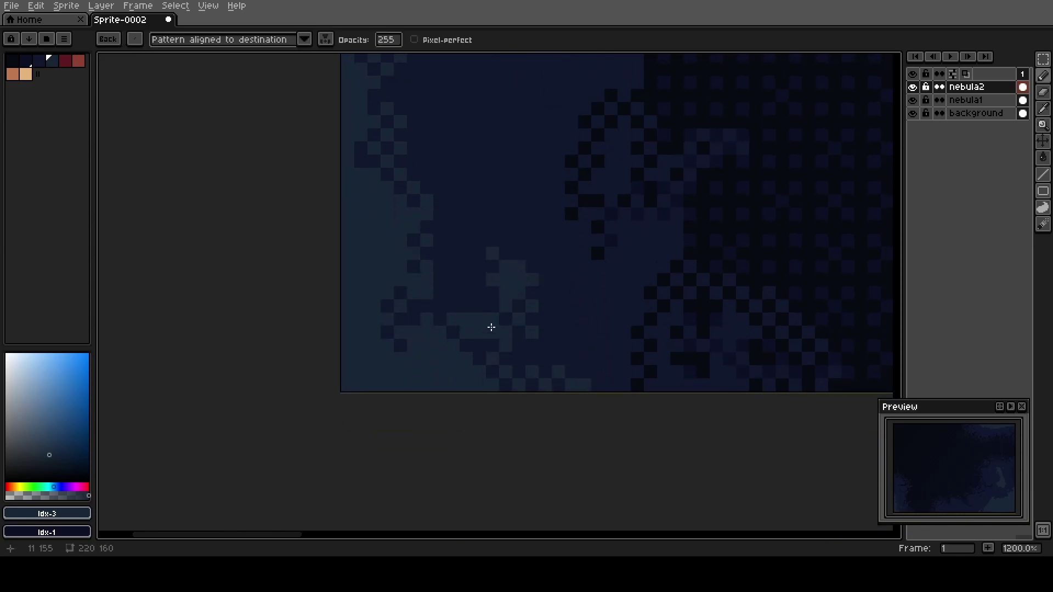
{"action": "scroll", "coordinate": [491, 329], "scroll_direction": "down", "scroll_amount": 4}
{"action": "key", "text": "space"}
Paint a dithered Idx-3 strip along the canvas bottom leading into the lower-right corner patch
{"action": "left_click_drag", "start_coordinate": [631, 289], "coordinate": [381, 296]}
{"action": "scroll", "coordinate": [538, 307], "scroll_direction": "down", "scroll_amount": 3}
{"action": "left_click_drag", "start_coordinate": [631, 324], "coordinate": [363, 326]}
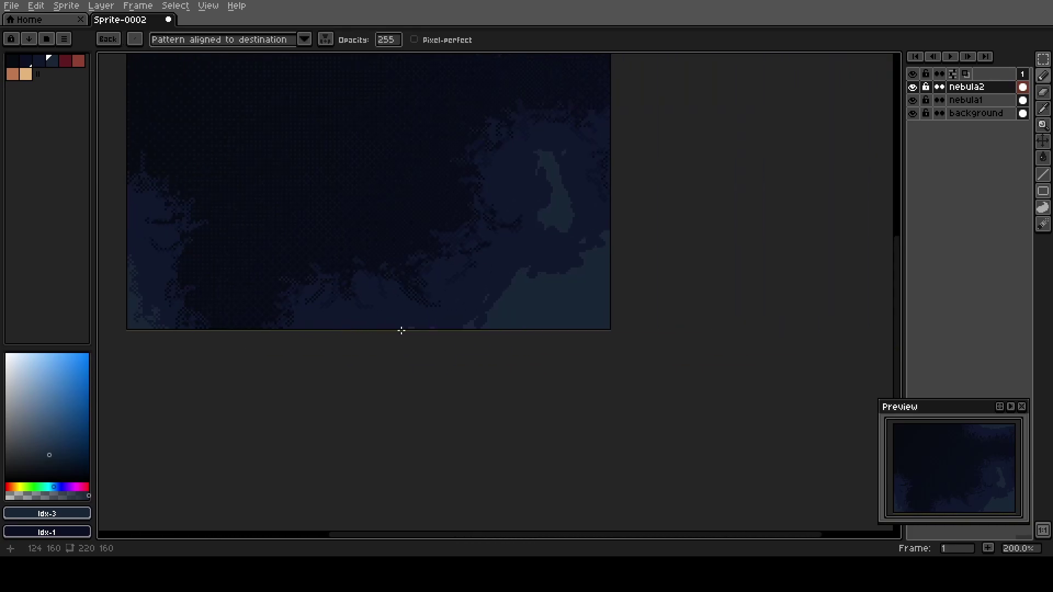
{"action": "scroll", "coordinate": [475, 323], "scroll_direction": "up", "scroll_amount": 2}
{"action": "left_click_drag", "start_coordinate": [467, 322], "coordinate": [318, 328]}
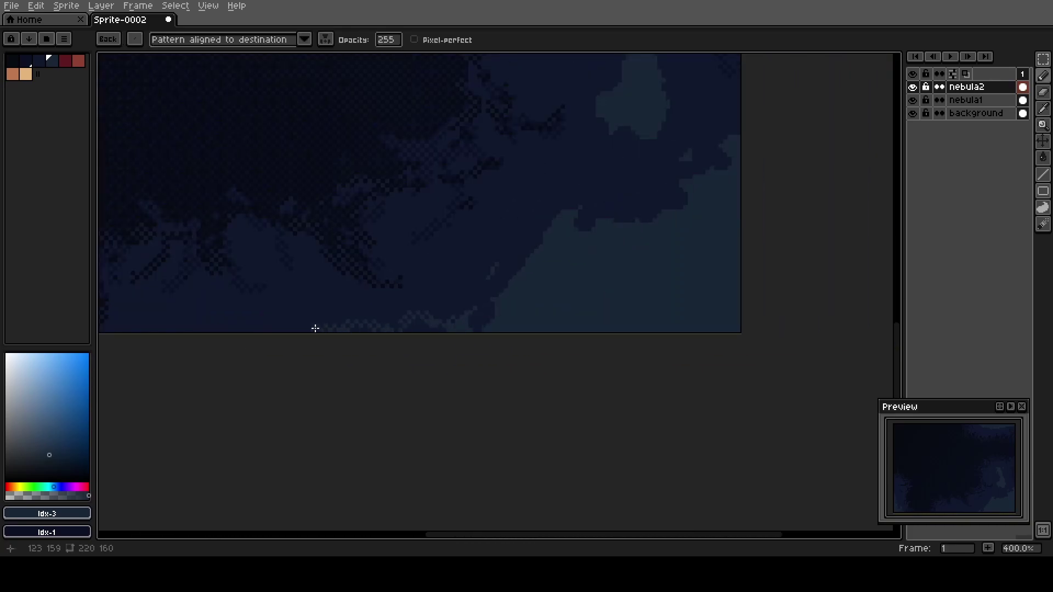
Dither the diagonal and upper edges of the lower-right corner patch with the checkerboard brush
{"action": "left_click_drag", "start_coordinate": [503, 291], "coordinate": [567, 203]}
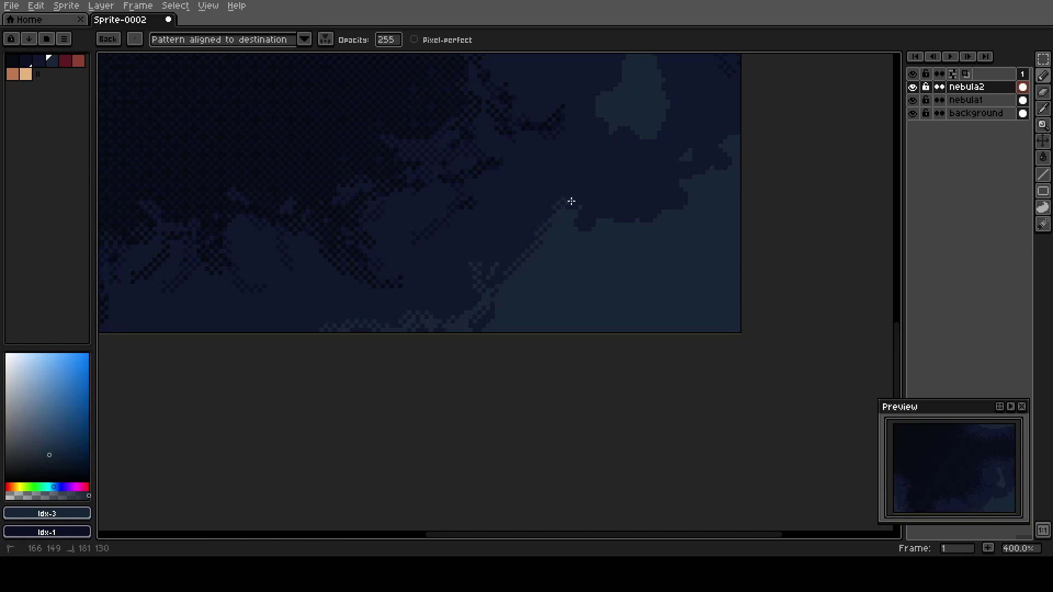
{"action": "mouse_move", "coordinate": [683, 195]}
{"action": "left_mouse_down"}
{"action": "mouse_move", "coordinate": [673, 172]}
{"action": "mouse_move", "coordinate": [637, 155]}
{"action": "left_mouse_up"}
{"action": "key", "text": "space"}
{"action": "left_click_drag", "start_coordinate": [648, 210], "coordinate": [476, 329]}
{"action": "left_click_drag", "start_coordinate": [545, 273], "coordinate": [546, 273]}
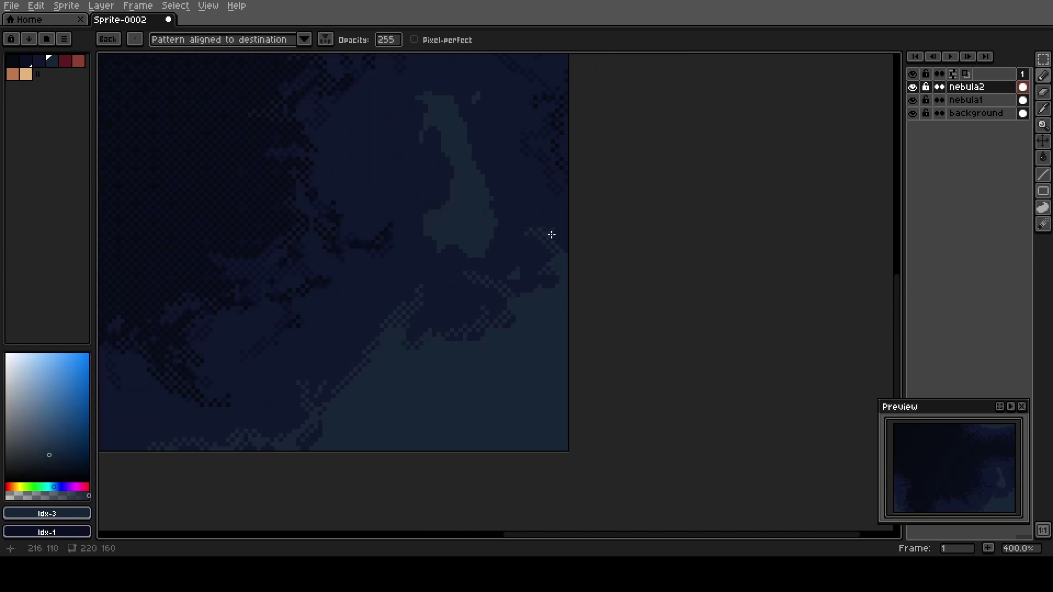
Dither all around the narrow patch in the lower-right nebula, adding wisps at its upper and lower ends
{"action": "key", "text": "space"}
{"action": "left_click_drag", "start_coordinate": [487, 236], "coordinate": [506, 362]}
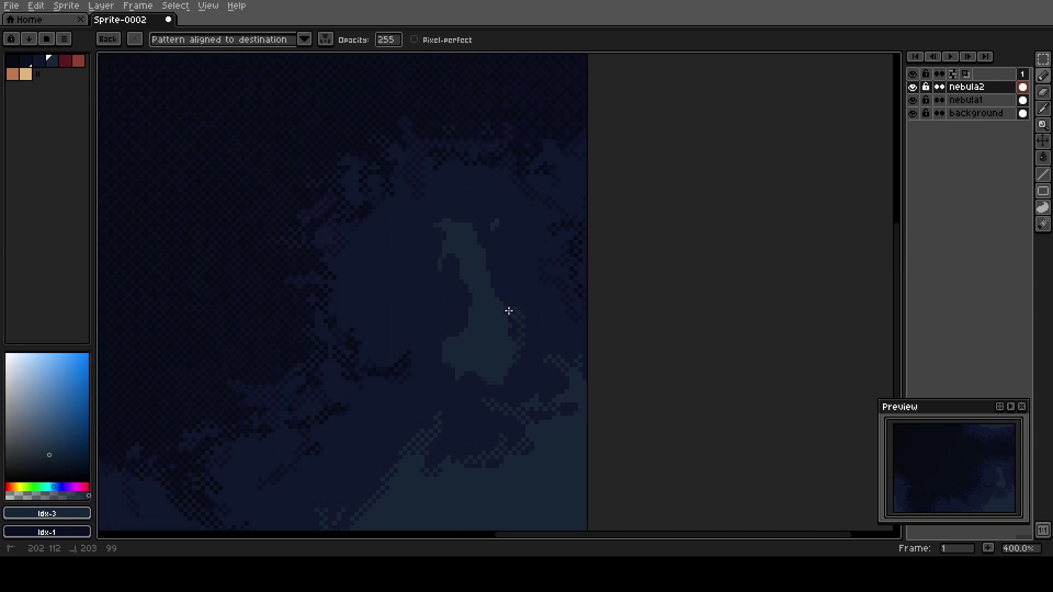
{"action": "mouse_move", "coordinate": [505, 215]}
{"action": "left_mouse_down"}
{"action": "mouse_move", "coordinate": [494, 233]}
{"action": "mouse_move", "coordinate": [499, 266]}
{"action": "mouse_move", "coordinate": [516, 274]}
{"action": "mouse_move", "coordinate": [493, 265]}
{"action": "mouse_move", "coordinate": [512, 297]}
{"action": "mouse_move", "coordinate": [472, 293]}
{"action": "mouse_move", "coordinate": [461, 276]}
{"action": "mouse_move", "coordinate": [457, 324]}
{"action": "left_mouse_up"}
{"action": "mouse_move", "coordinate": [390, 403]}
{"action": "left_mouse_down"}
{"action": "mouse_move", "coordinate": [441, 364]}
{"action": "mouse_move", "coordinate": [506, 373]}
{"action": "left_mouse_up"}
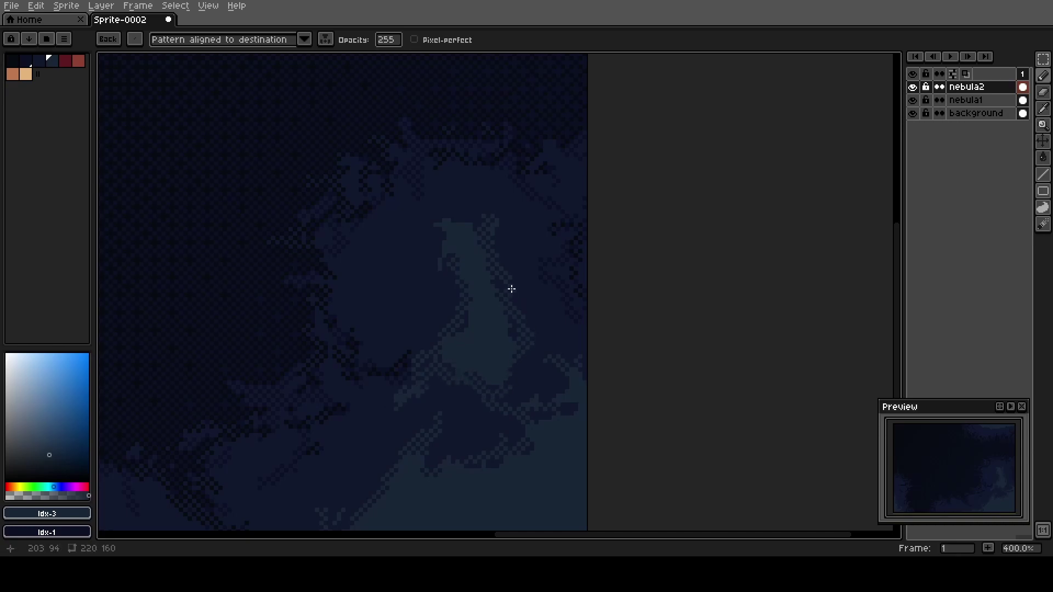
{"action": "left_click_drag", "start_coordinate": [467, 207], "coordinate": [447, 190]}
{"action": "mouse_move", "coordinate": [459, 273]}
{"action": "left_mouse_down"}
{"action": "mouse_move", "coordinate": [446, 294]}
{"action": "mouse_move", "coordinate": [416, 285]}
{"action": "mouse_move", "coordinate": [324, 317]}
{"action": "left_mouse_up"}
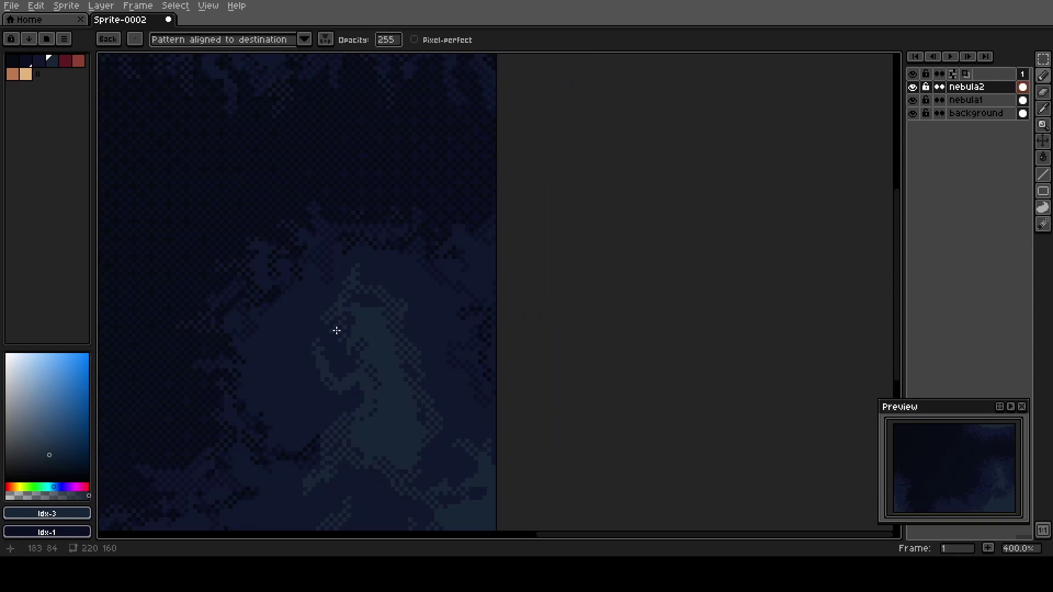
Dither the lower edge of the Idx-3 patch at the top of the upper-right nebula
{"action": "key", "text": "space"}
{"action": "key", "text": "space"}
{"action": "left_click_drag", "start_coordinate": [372, 290], "coordinate": [383, 465]}
{"action": "left_click_drag", "start_coordinate": [326, 279], "coordinate": [351, 344]}
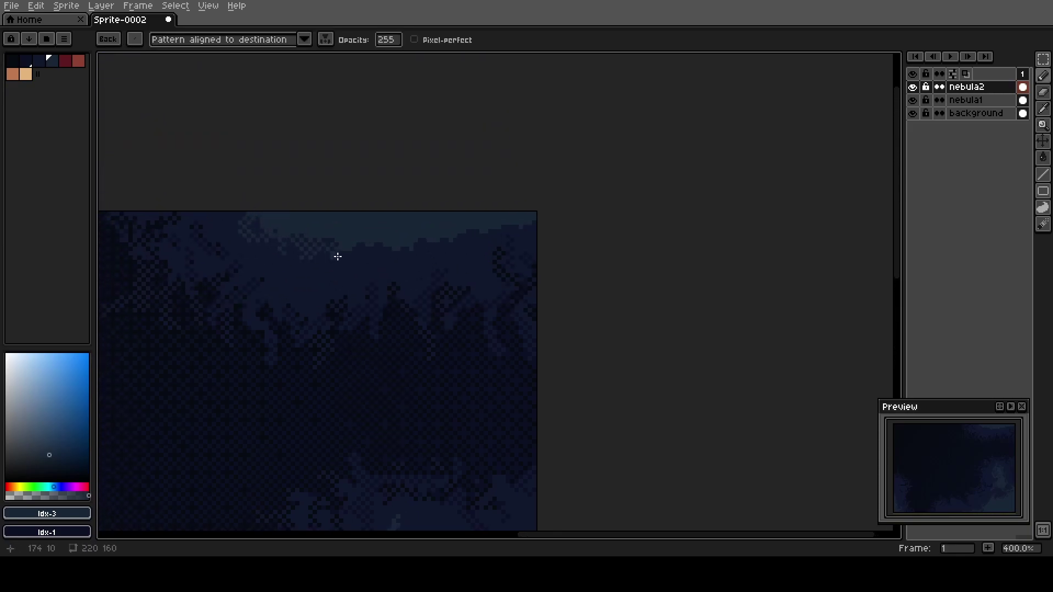
{"action": "left_click_drag", "start_coordinate": [342, 254], "coordinate": [382, 255]}
Erase with the checkerboard brush into the upper-right patch and the upper part of the narrow patch
{"action": "key", "text": "b"}
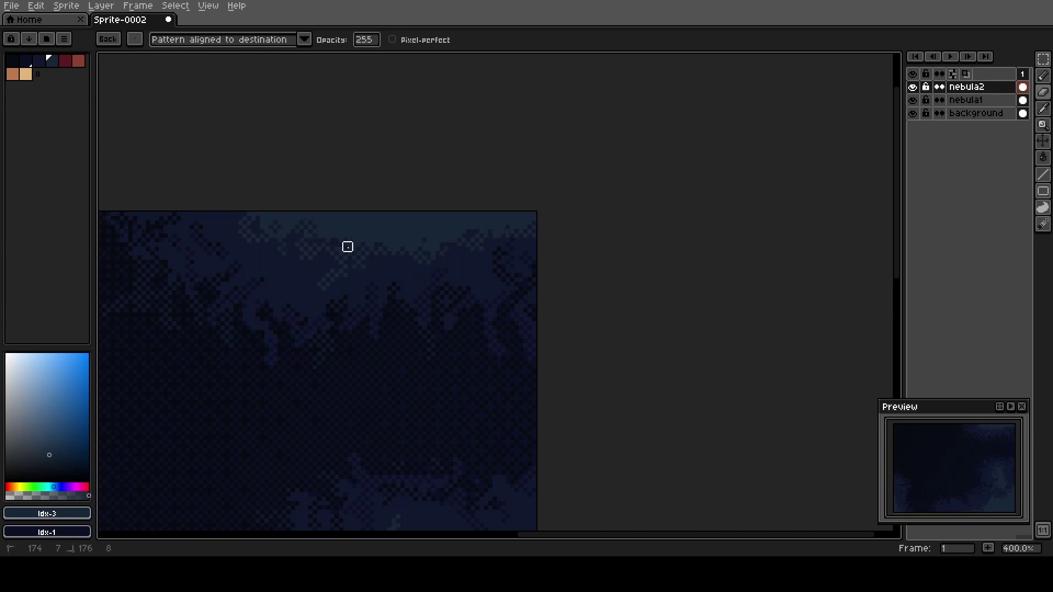
{"action": "key", "text": "space"}
{"action": "left_click_drag", "start_coordinate": [347, 347], "coordinate": [305, 173]}
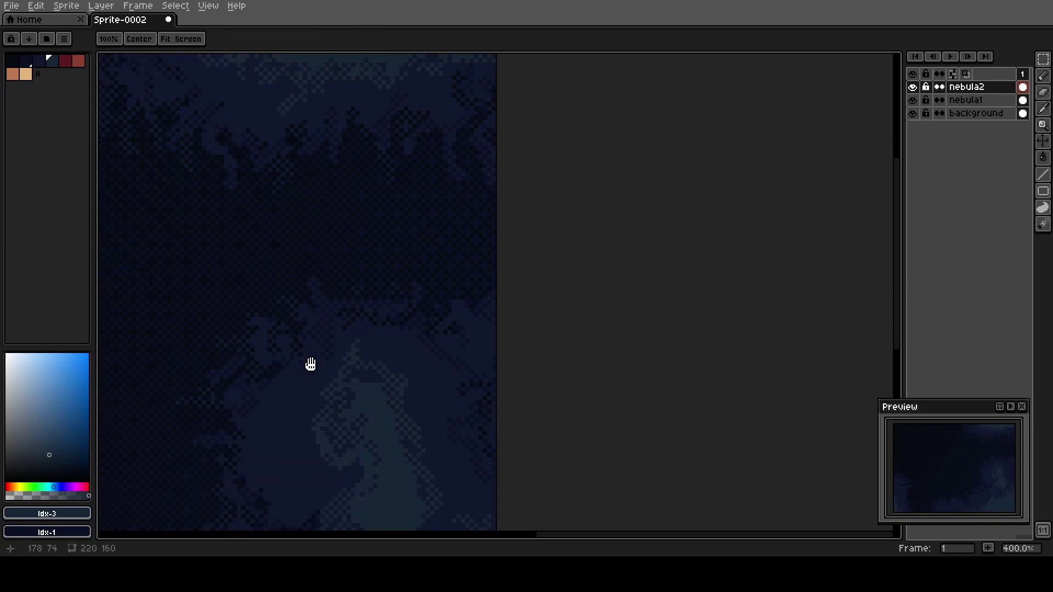
{"action": "left_click_drag", "start_coordinate": [313, 361], "coordinate": [325, 242]}
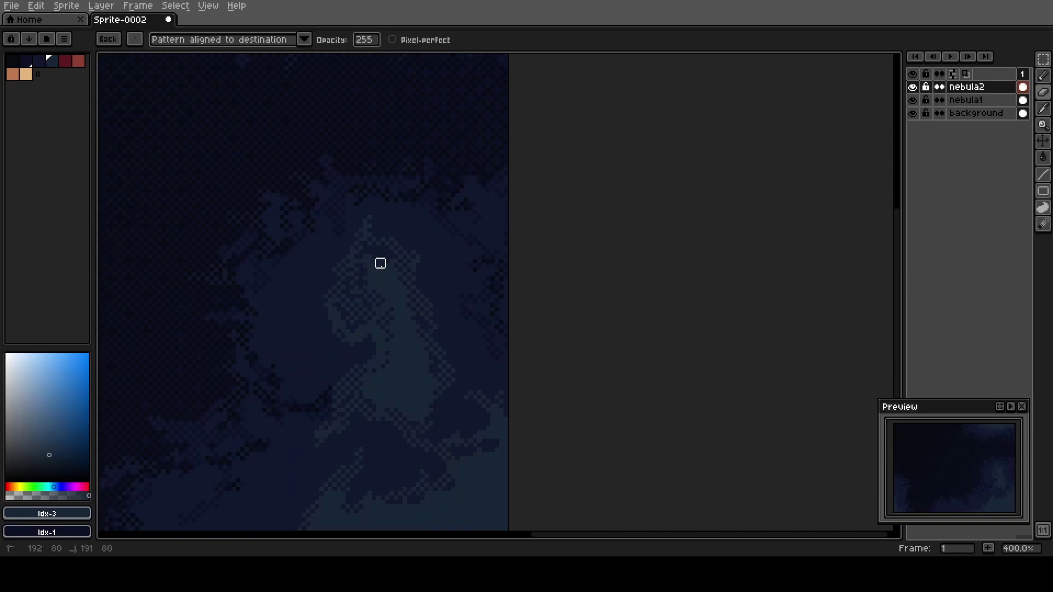
{"action": "key", "text": "space"}
Erase curling dithered notches into the upper and diagonal edges of the lower-right corner patch
{"action": "left_click_drag", "start_coordinate": [291, 387], "coordinate": [280, 212]}
{"action": "mouse_move", "coordinate": [482, 265]}
{"action": "left_mouse_down"}
{"action": "mouse_move", "coordinate": [443, 286]}
{"action": "mouse_move", "coordinate": [456, 295]}
{"action": "mouse_move", "coordinate": [438, 295]}
{"action": "mouse_move", "coordinate": [486, 330]}
{"action": "mouse_move", "coordinate": [452, 330]}
{"action": "left_mouse_up"}
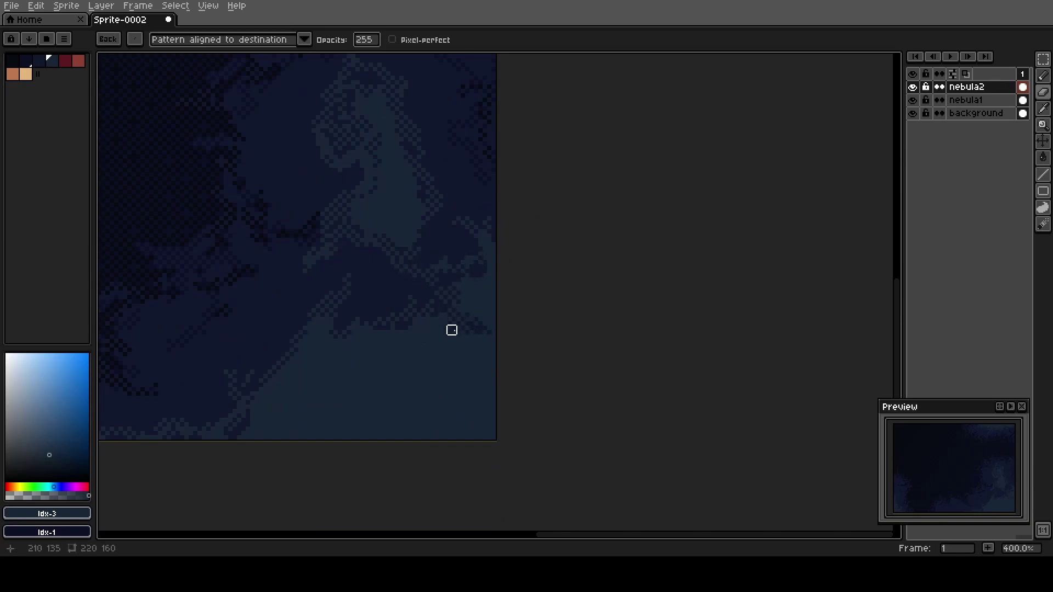
{"action": "mouse_move", "coordinate": [345, 324]}
{"action": "left_mouse_down"}
{"action": "mouse_move", "coordinate": [341, 360]}
{"action": "mouse_move", "coordinate": [324, 373]}
{"action": "mouse_move", "coordinate": [346, 374]}
{"action": "mouse_move", "coordinate": [350, 343]}
{"action": "mouse_move", "coordinate": [337, 365]}
{"action": "mouse_move", "coordinate": [346, 387]}
{"action": "mouse_move", "coordinate": [377, 374]}
{"action": "mouse_move", "coordinate": [355, 382]}
{"action": "mouse_move", "coordinate": [351, 369]}
{"action": "mouse_move", "coordinate": [389, 334]}
{"action": "mouse_move", "coordinate": [425, 343]}
{"action": "mouse_move", "coordinate": [399, 357]}
{"action": "mouse_move", "coordinate": [412, 373]}
{"action": "mouse_move", "coordinate": [403, 338]}
{"action": "mouse_move", "coordinate": [430, 338]}
{"action": "mouse_move", "coordinate": [412, 356]}
{"action": "mouse_move", "coordinate": [421, 382]}
{"action": "left_mouse_up"}
{"action": "left_click_drag", "start_coordinate": [279, 412], "coordinate": [385, 334]}
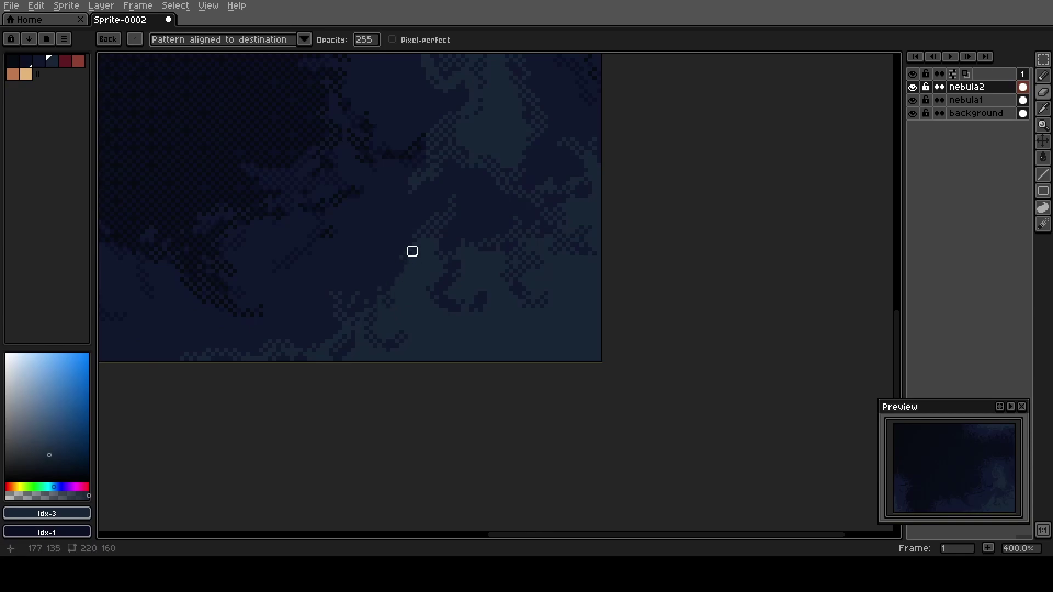
Break up the lower-left patch with dithered eraser strokes and check the whole canvas
{"action": "mouse_move", "coordinate": [249, 345]}
{"action": "left_mouse_down"}
{"action": "mouse_move", "coordinate": [353, 294]}
{"action": "mouse_move", "coordinate": [569, 344]}
{"action": "left_mouse_up"}
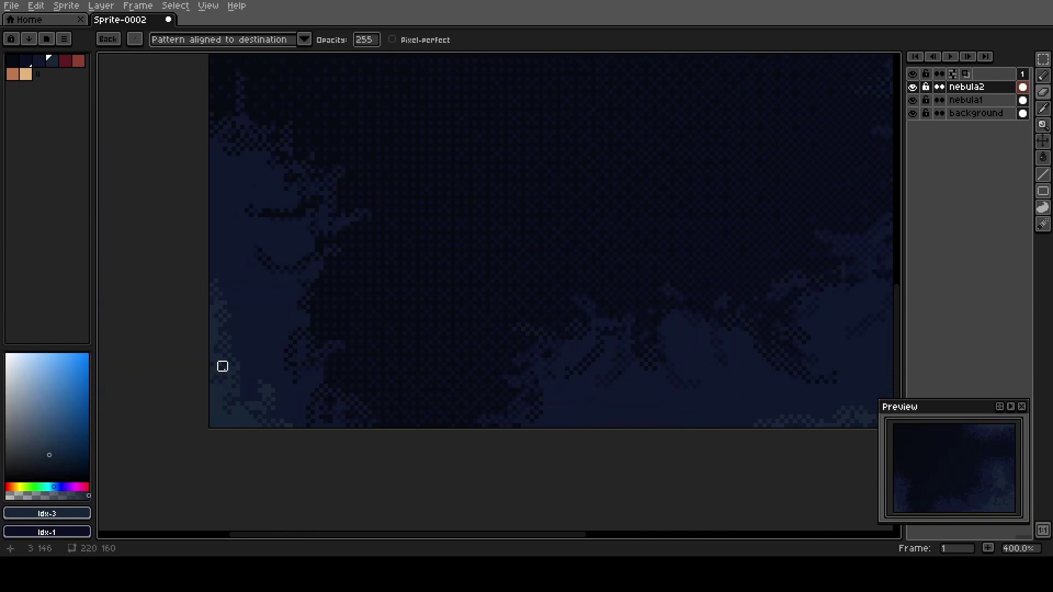
{"action": "scroll", "coordinate": [192, 410], "scroll_direction": "down", "scroll_amount": 5}
{"action": "scroll", "coordinate": [214, 354], "scroll_direction": "up", "scroll_amount": 1}
{"action": "mouse_move", "coordinate": [270, 302]}
{"action": "left_mouse_down"}
{"action": "mouse_move", "coordinate": [335, 300]}
{"action": "mouse_move", "coordinate": [401, 328]}
{"action": "mouse_move", "coordinate": [392, 332]}
{"action": "mouse_move", "coordinate": [435, 294]}
{"action": "mouse_move", "coordinate": [461, 226]}
{"action": "left_mouse_up"}
{"action": "scroll", "coordinate": [455, 307], "scroll_direction": "up", "scroll_amount": 1}
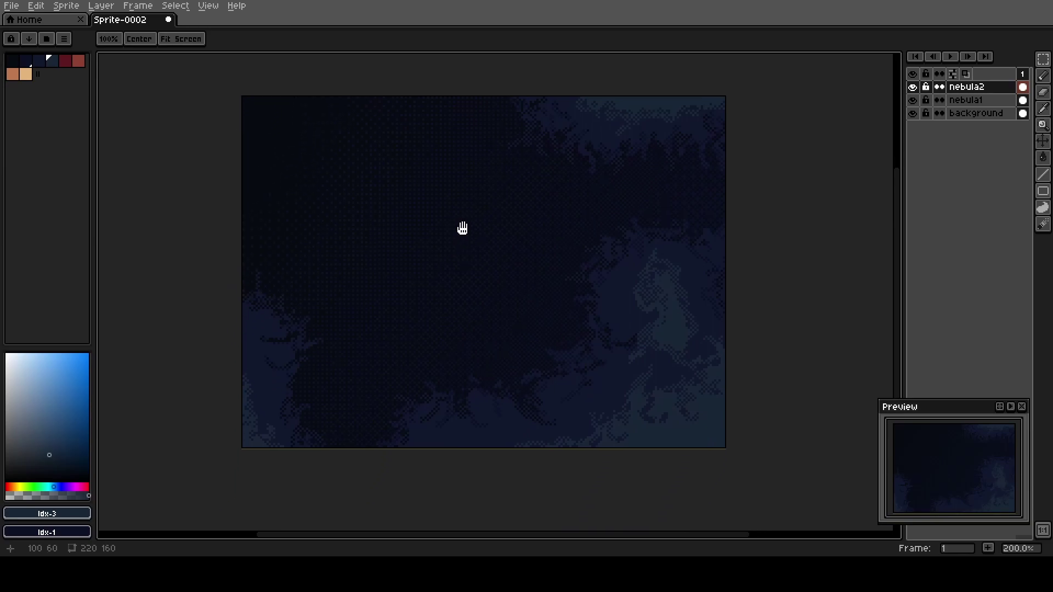
Add a new layer above nebula2 and name it stars
{"action": "left_click", "coordinate": [989, 85]}
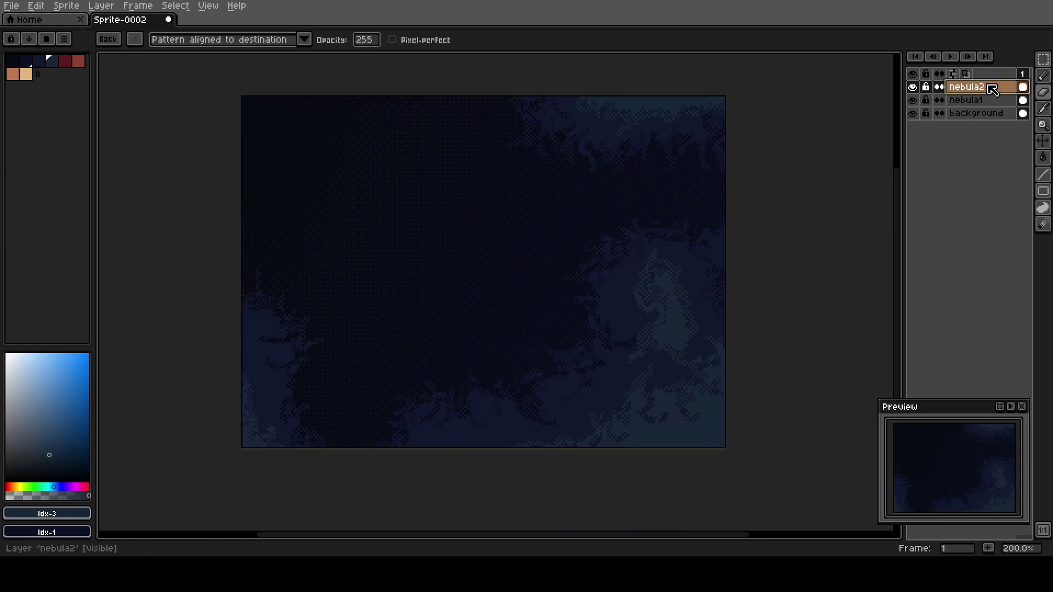
{"action": "key", "text": "shift+n"}
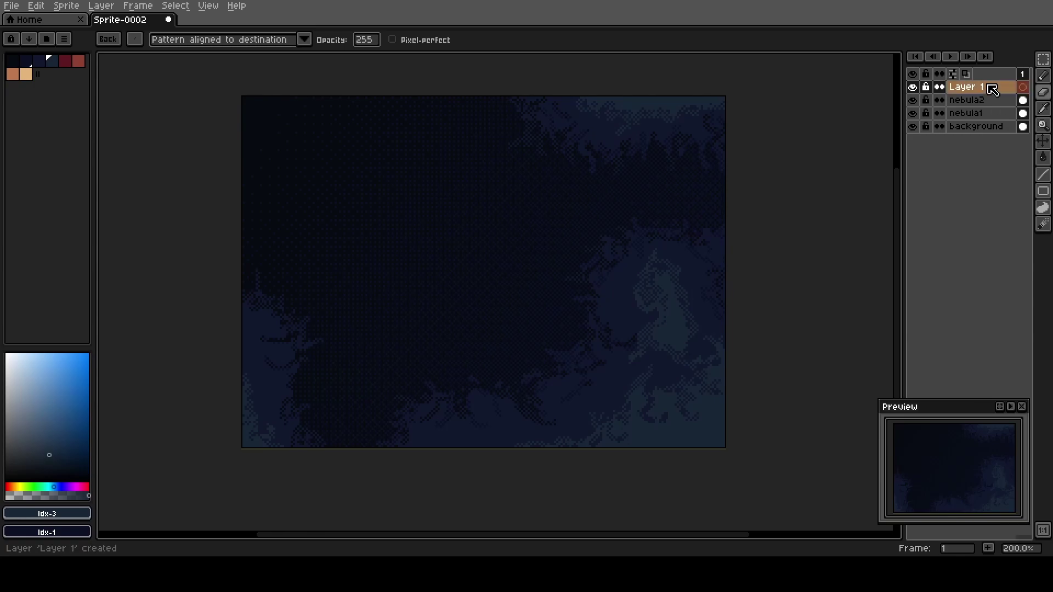
{"action": "double_click", "coordinate": [992, 90]}
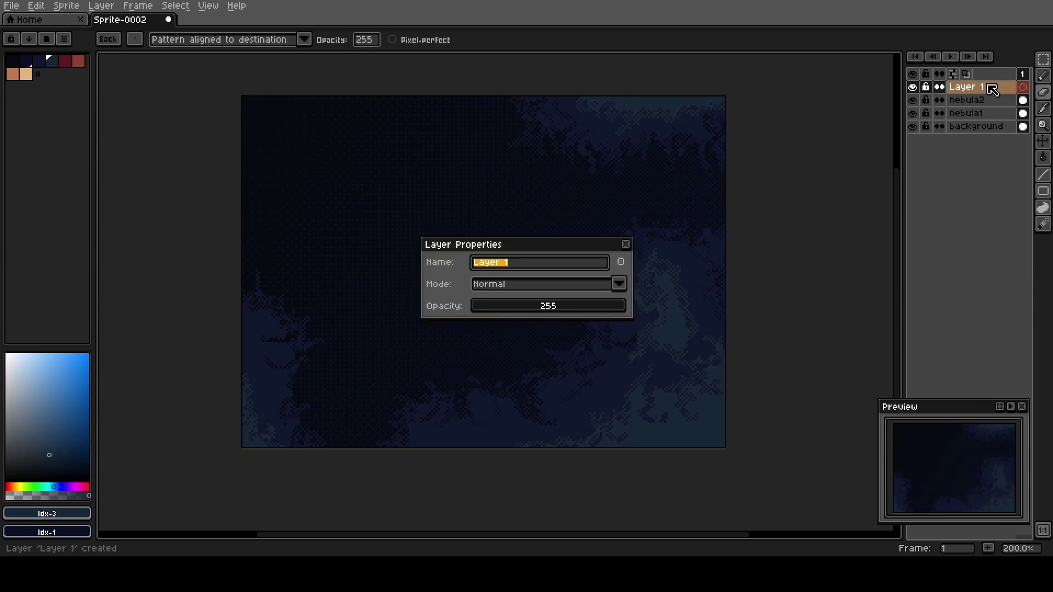
{"action": "type", "text": "sta"}
{"action": "key", "text": "Return"}
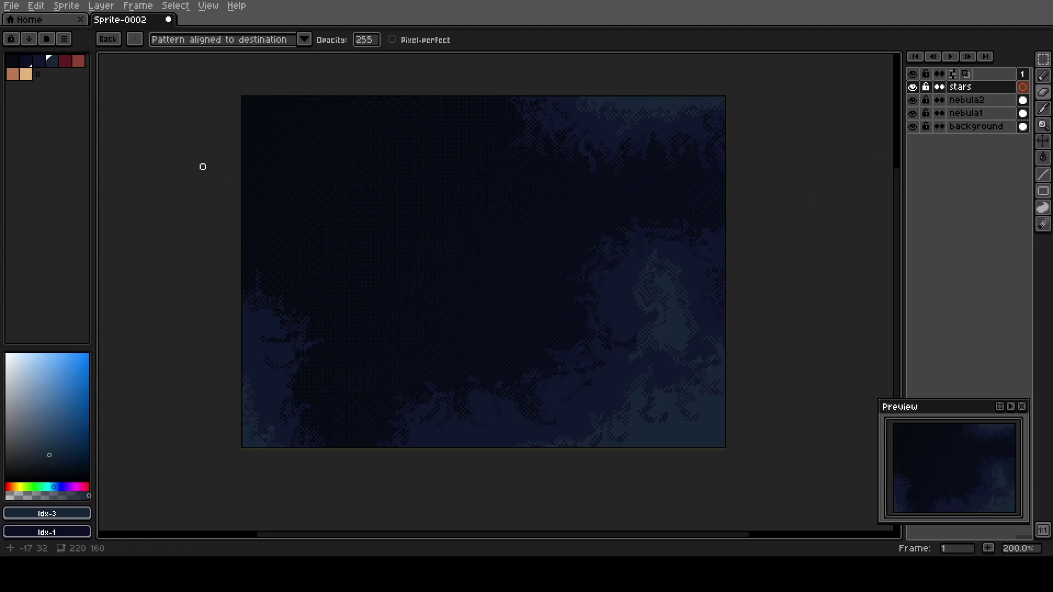
Set up the Spray tool with colour Idx-2, the plain 1 px brush, spray width 16 and spray speed 8
{"action": "left_click", "coordinate": [39, 60]}
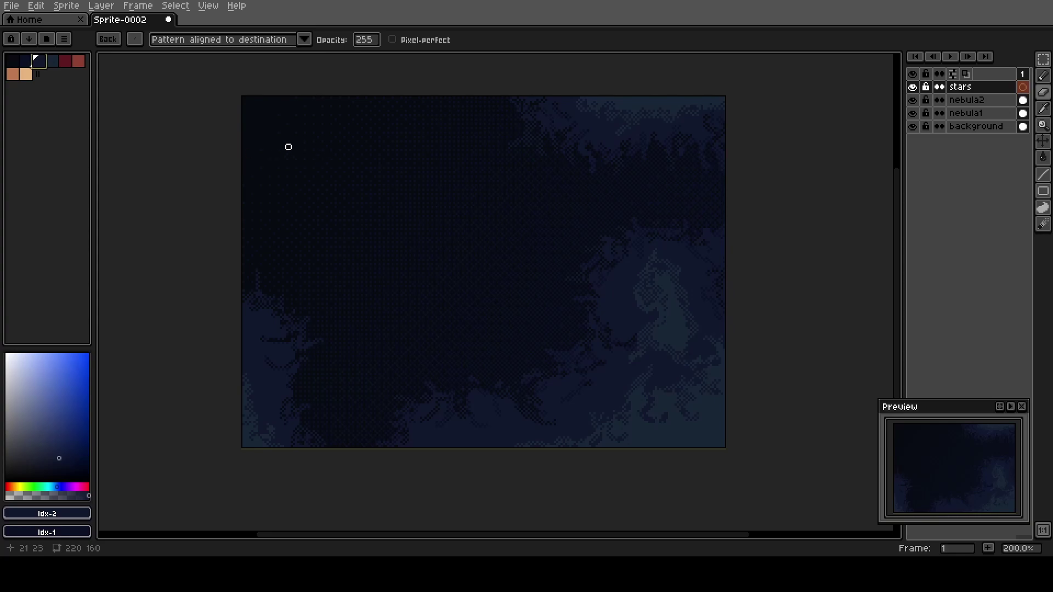
{"action": "key", "text": "shift+b"}
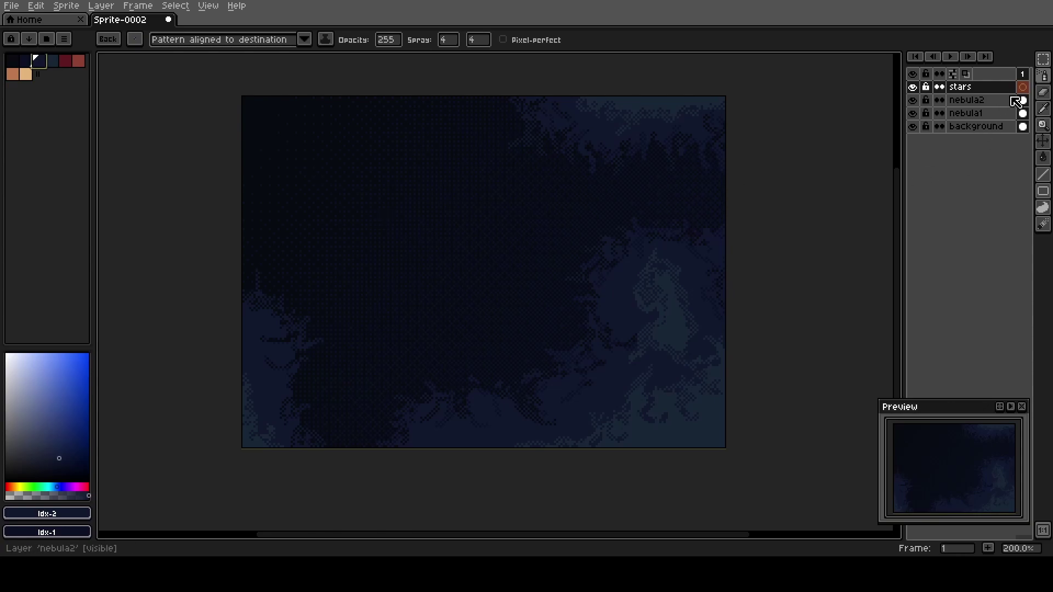
{"action": "mouse_move", "coordinate": [1041, 83]}
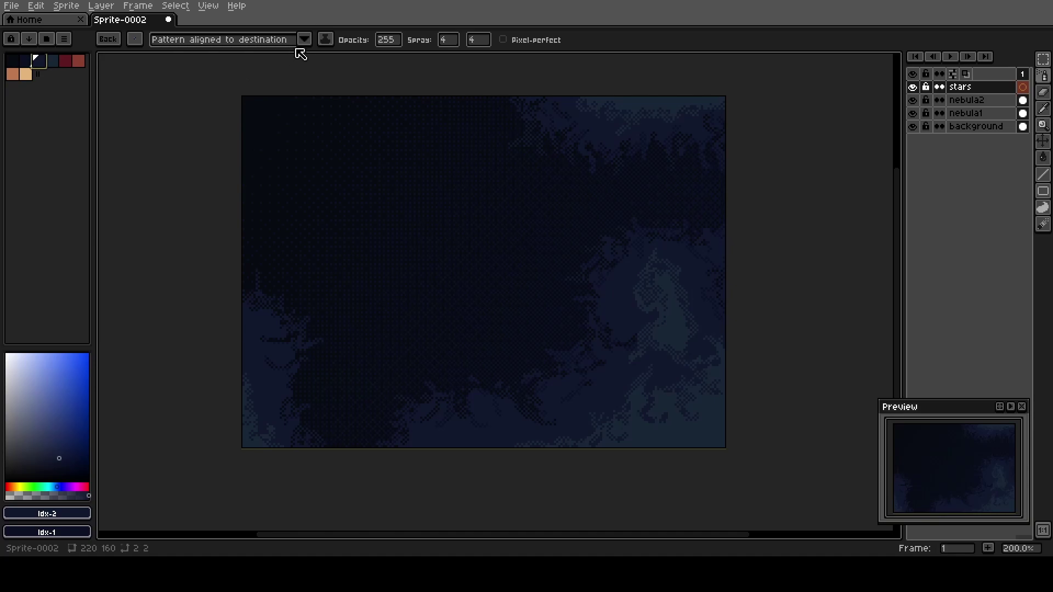
{"action": "left_click", "coordinate": [108, 38]}
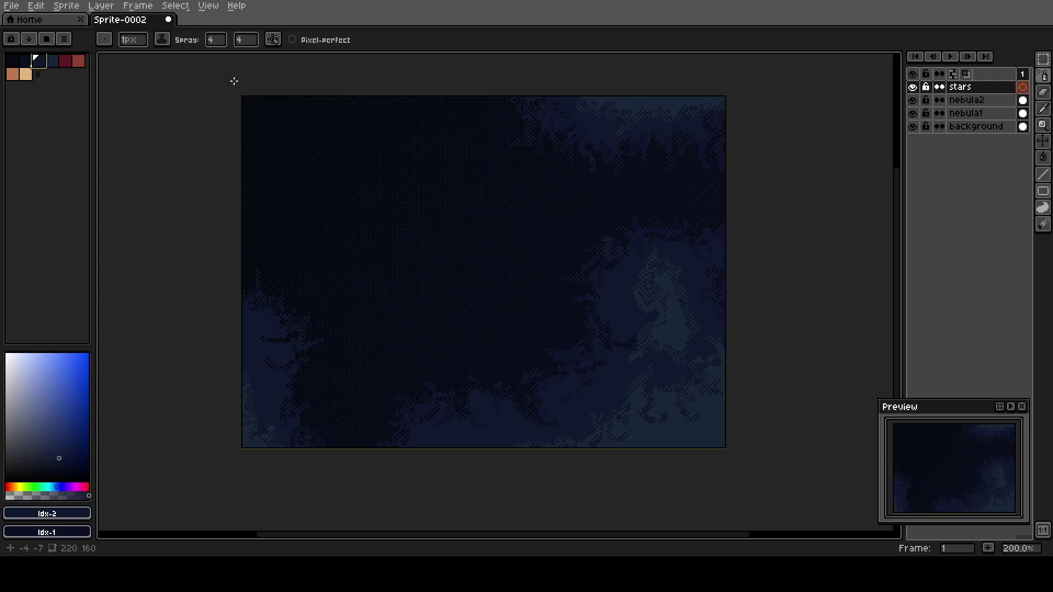
{"action": "left_click", "coordinate": [217, 41]}
{"action": "mouse_move", "coordinate": [219, 48]}
{"action": "left_mouse_down"}
{"action": "mouse_move", "coordinate": [235, 61]}
{"action": "mouse_move", "coordinate": [280, 64]}
{"action": "mouse_move", "coordinate": [249, 66]}
{"action": "left_mouse_up"}
{"action": "left_click", "coordinate": [242, 40]}
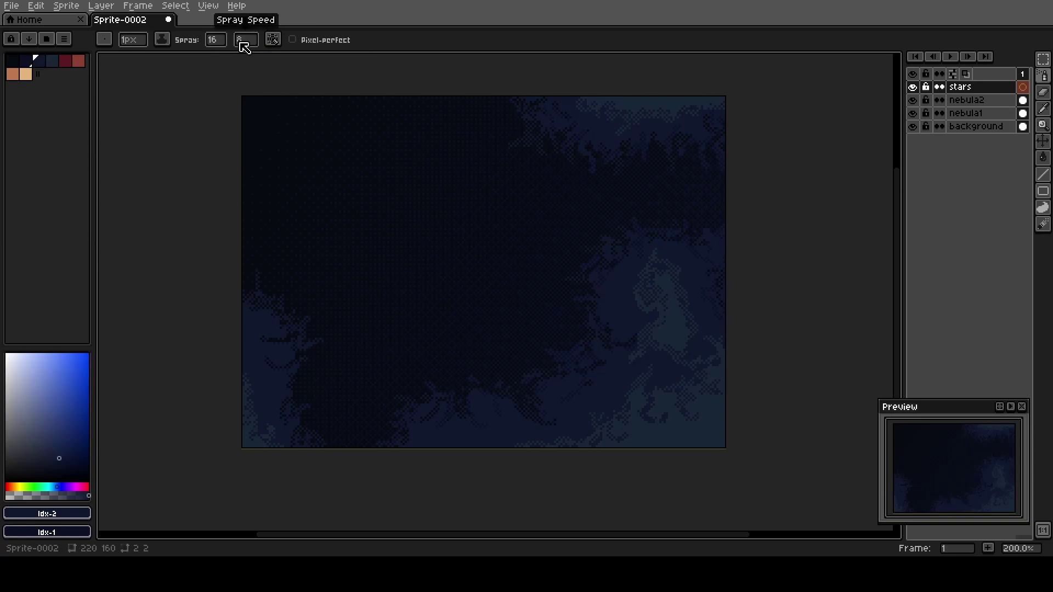
Spray scattered Idx-2 stars over the upper-left and central dark background on the stars layer, undoing unwanted strokes
{"action": "scroll", "coordinate": [285, 148], "scroll_direction": "up", "scroll_amount": 1}
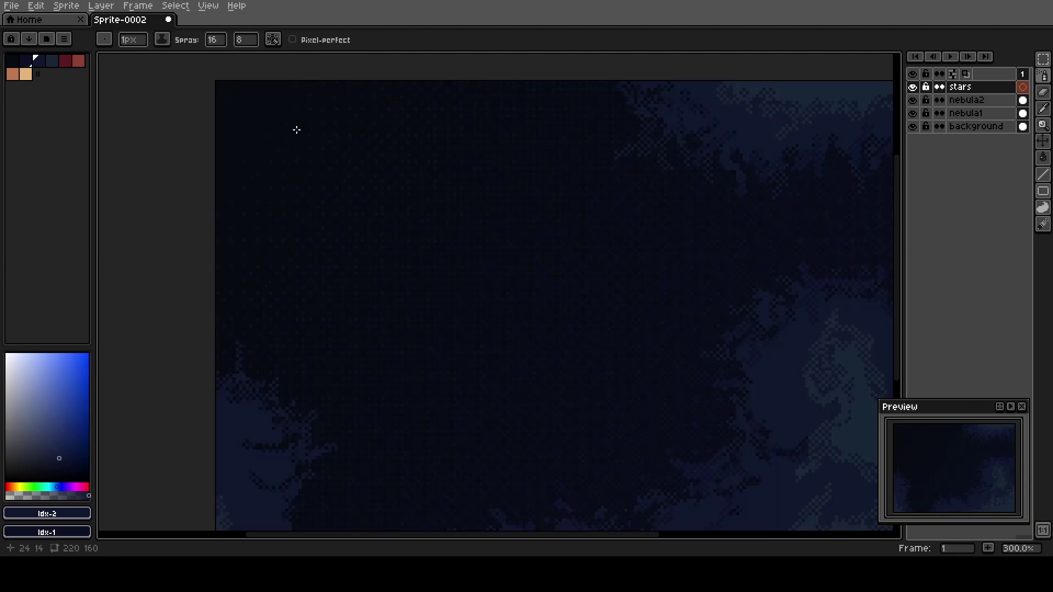
{"action": "mouse_move", "coordinate": [267, 121]}
{"action": "left_mouse_down"}
{"action": "mouse_move", "coordinate": [366, 170]}
{"action": "mouse_move", "coordinate": [462, 147]}
{"action": "mouse_move", "coordinate": [453, 125]}
{"action": "mouse_move", "coordinate": [415, 174]}
{"action": "mouse_move", "coordinate": [294, 233]}
{"action": "left_mouse_up"}
{"action": "key", "text": "ctrl"}
{"action": "left_click_drag", "start_coordinate": [470, 412], "coordinate": [604, 329]}
{"action": "key", "text": "ctrl+z"}
{"action": "left_click_drag", "start_coordinate": [427, 459], "coordinate": [401, 353]}
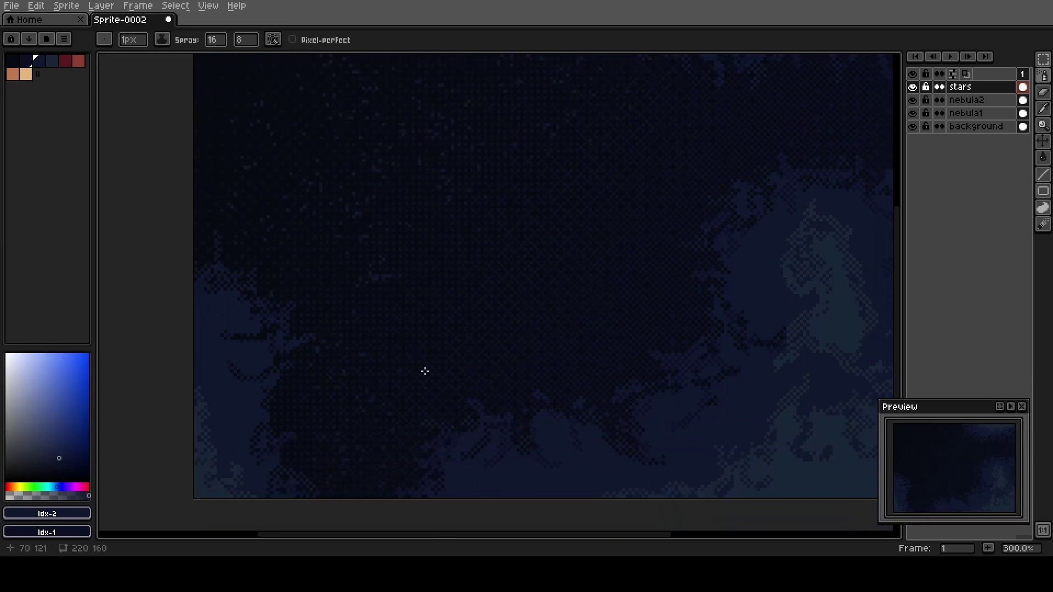
{"action": "left_click_drag", "start_coordinate": [276, 122], "coordinate": [332, 246]}
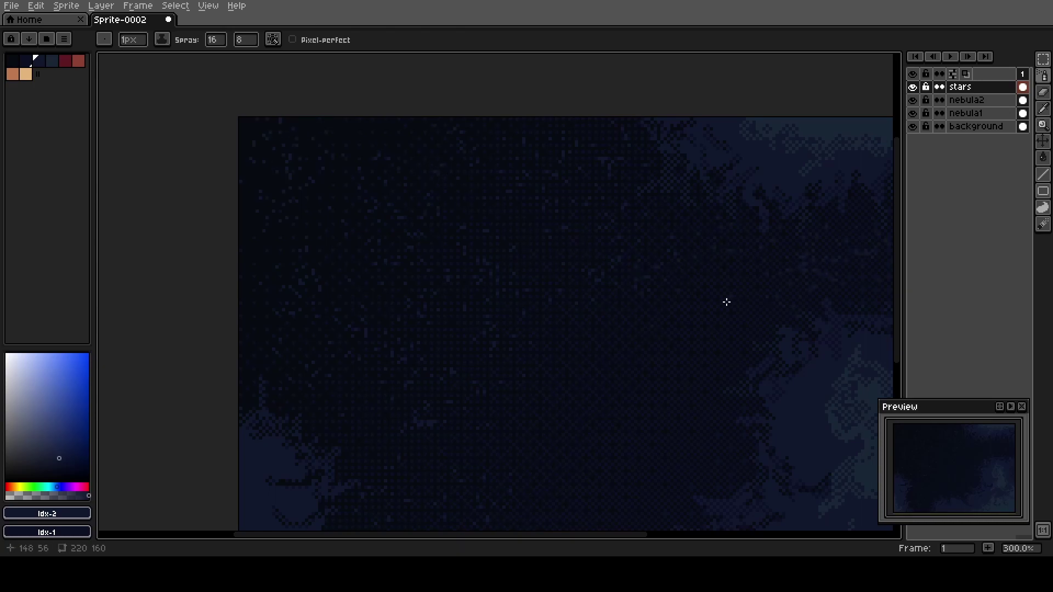
Spray scattered Idx-3 stars over the upper-left, right and lower dark areas of the background on the stars layer
{"action": "left_click_drag", "start_coordinate": [559, 349], "coordinate": [406, 343]}
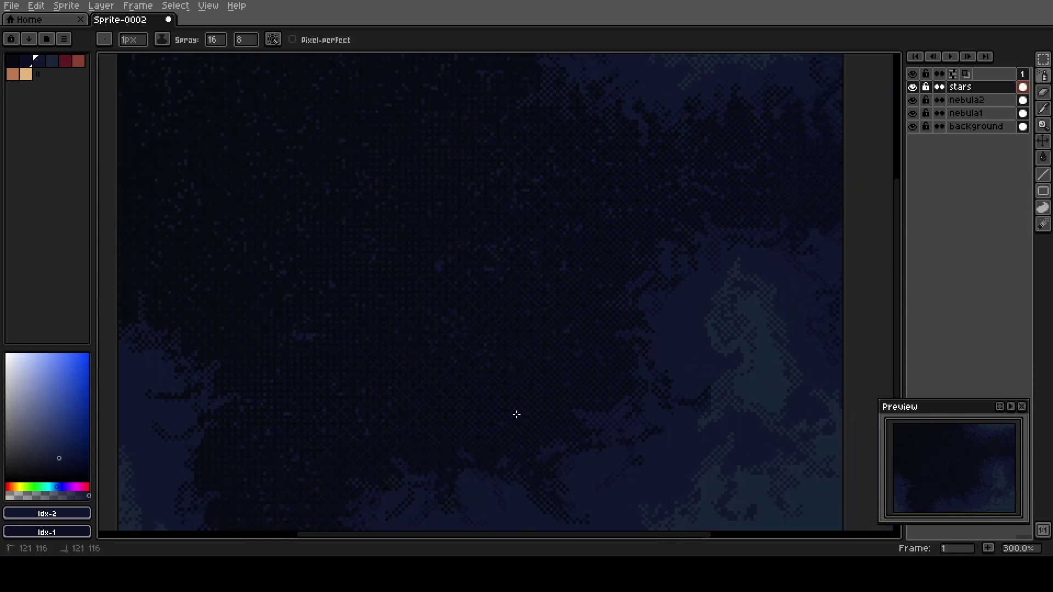
{"action": "mouse_move", "coordinate": [330, 366]}
{"action": "left_mouse_down"}
{"action": "mouse_move", "coordinate": [418, 321]}
{"action": "mouse_move", "coordinate": [439, 383]}
{"action": "left_mouse_up"}
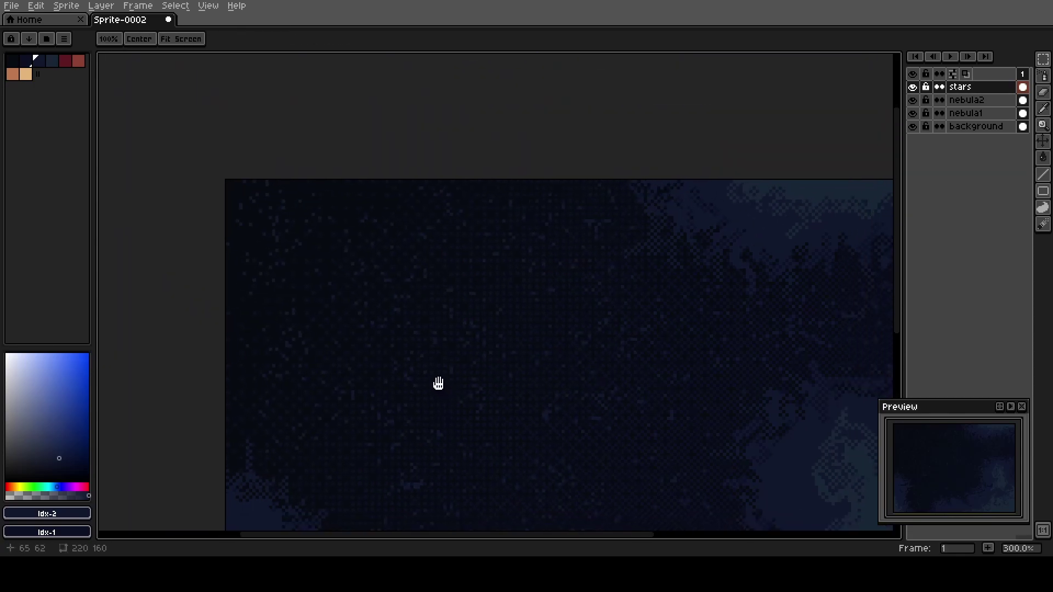
{"action": "key", "text": "bracketright"}
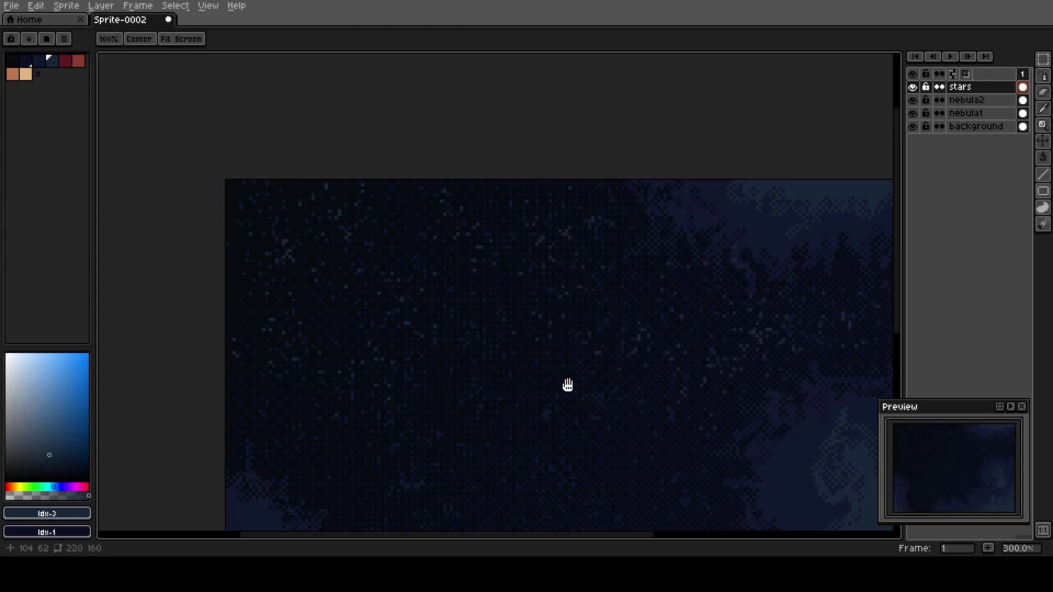
{"action": "left_click_drag", "start_coordinate": [563, 380], "coordinate": [335, 304]}
{"action": "scroll", "coordinate": [417, 216], "scroll_direction": "down", "scroll_amount": 1}
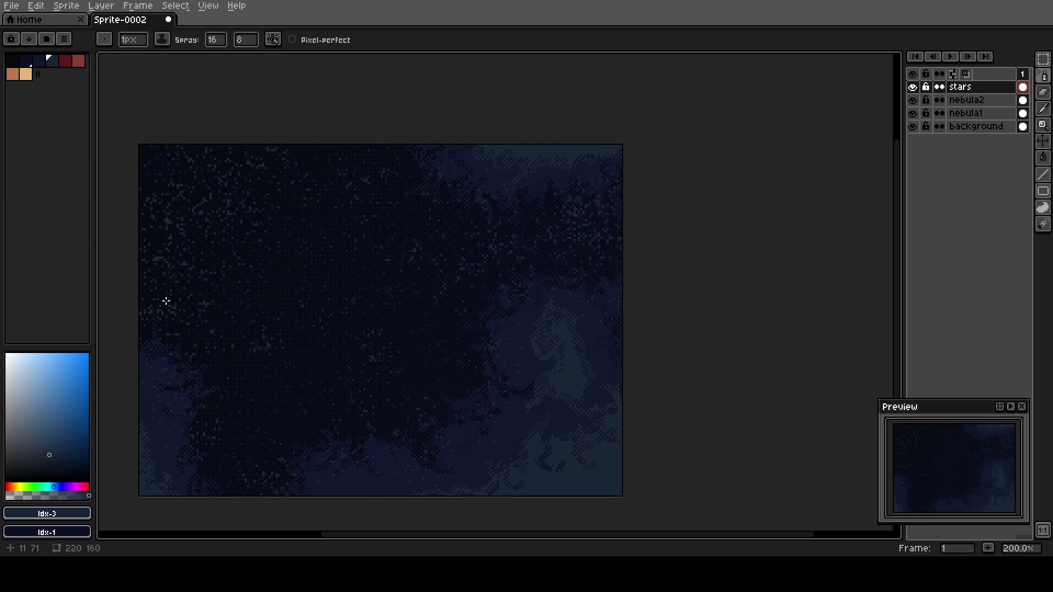
Spray dark red Idx-4 stars over the upper-left, upper-right and lower dark areas, undoing the unwanted first stroke
{"action": "left_click", "coordinate": [66, 61]}
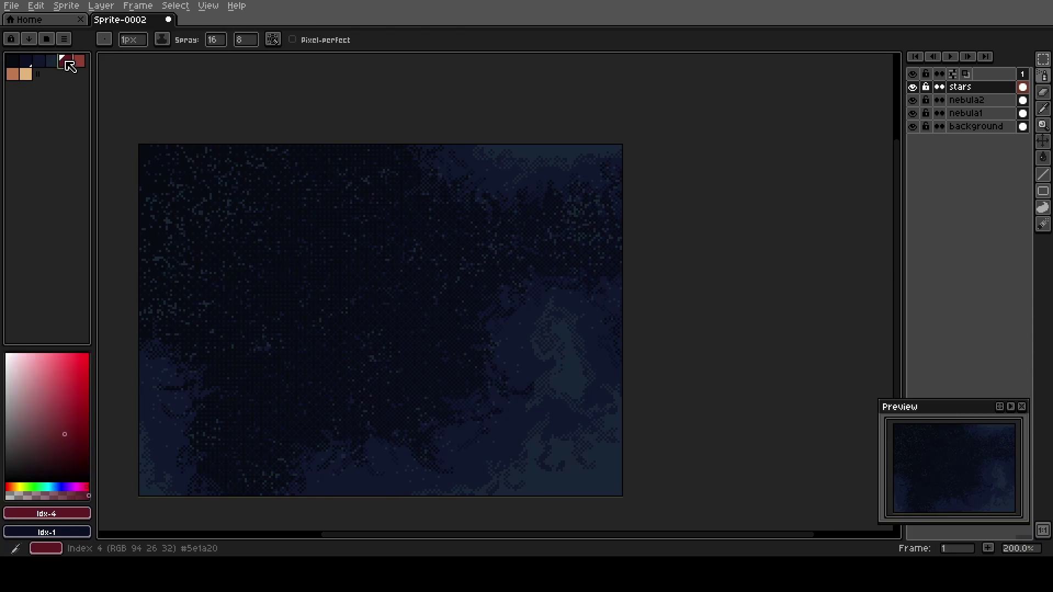
{"action": "mouse_move", "coordinate": [186, 166]}
{"action": "left_mouse_down"}
{"action": "mouse_move", "coordinate": [192, 172]}
{"action": "mouse_move", "coordinate": [162, 165]}
{"action": "left_mouse_up"}
{"action": "key", "text": "ctrl+z"}
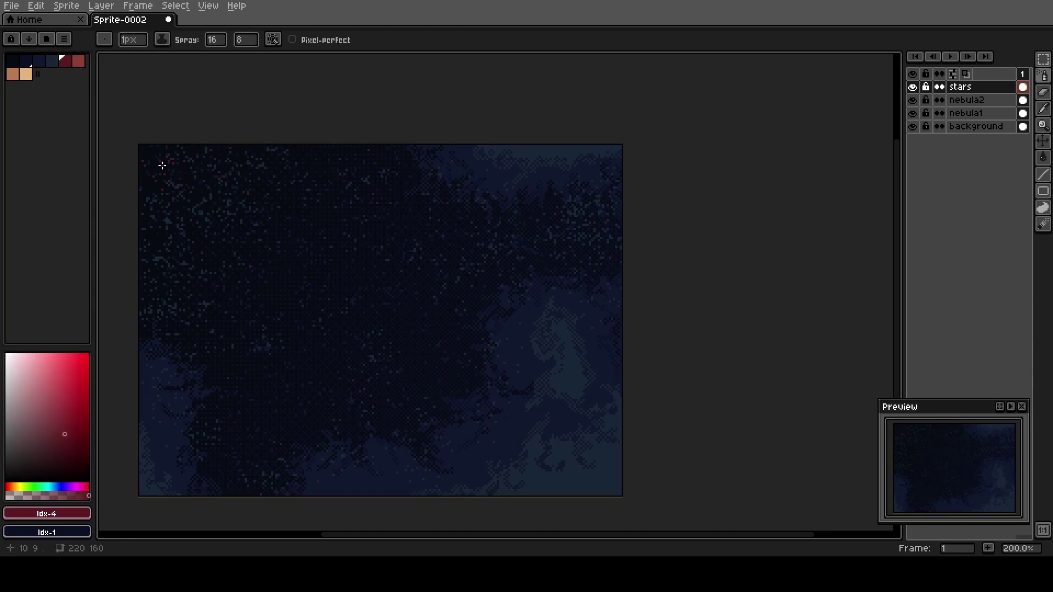
{"action": "mouse_move", "coordinate": [205, 201]}
{"action": "left_mouse_down"}
{"action": "mouse_move", "coordinate": [250, 163]}
{"action": "mouse_move", "coordinate": [247, 213]}
{"action": "left_mouse_up"}
{"action": "left_click_drag", "start_coordinate": [157, 228], "coordinate": [166, 223]}
Set the spray speed to 4 and spray Idx-5 stars over the upper-left, top-centre and right-hand star clusters
{"action": "left_click_drag", "start_coordinate": [245, 39], "coordinate": [244, 60]}
{"action": "left_click", "coordinate": [78, 61]}
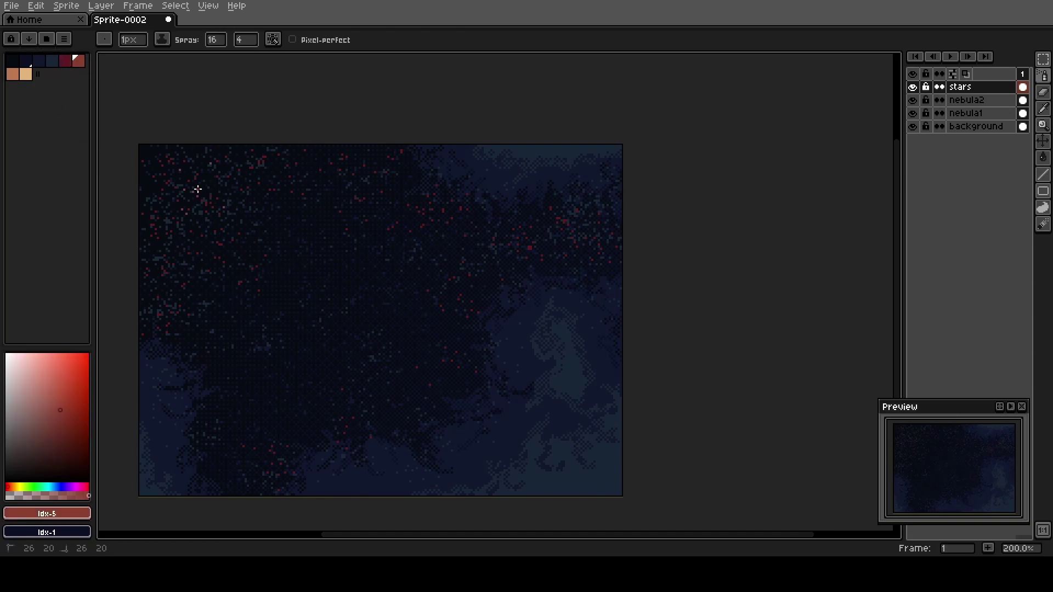
{"action": "left_click_drag", "start_coordinate": [192, 165], "coordinate": [174, 158]}
{"action": "key", "text": "ctrl+z"}
{"action": "left_click_drag", "start_coordinate": [598, 242], "coordinate": [474, 264]}
{"action": "mouse_move", "coordinate": [420, 206]}
{"action": "left_mouse_down"}
{"action": "mouse_move", "coordinate": [395, 192]}
{"action": "mouse_move", "coordinate": [378, 161]}
{"action": "mouse_move", "coordinate": [337, 163]}
{"action": "left_mouse_up"}
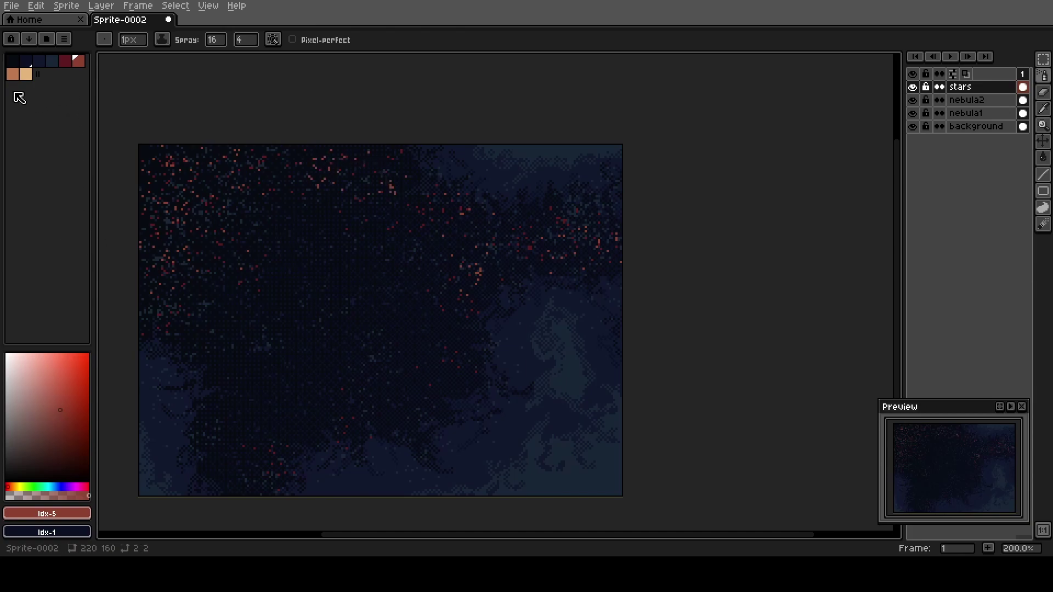
Spray bright Idx-6 stars into the upper-left, right-hand and lower-left star clusters
{"action": "left_click", "coordinate": [13, 74]}
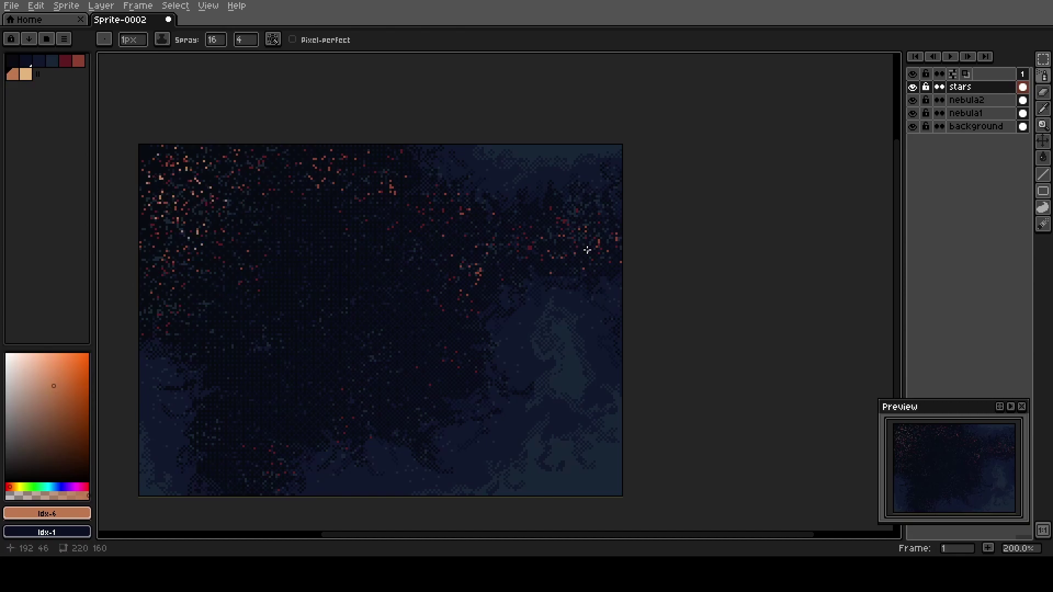
{"action": "left_click_drag", "start_coordinate": [596, 242], "coordinate": [562, 255]}
{"action": "left_click_drag", "start_coordinate": [413, 277], "coordinate": [465, 255]}
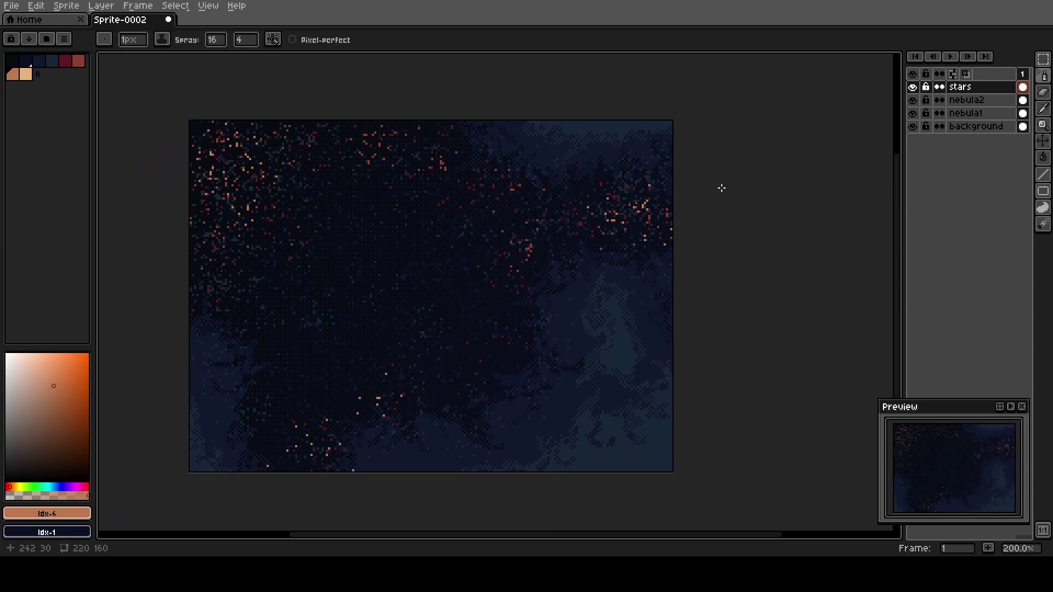
{"action": "left_click", "coordinate": [383, 404]}
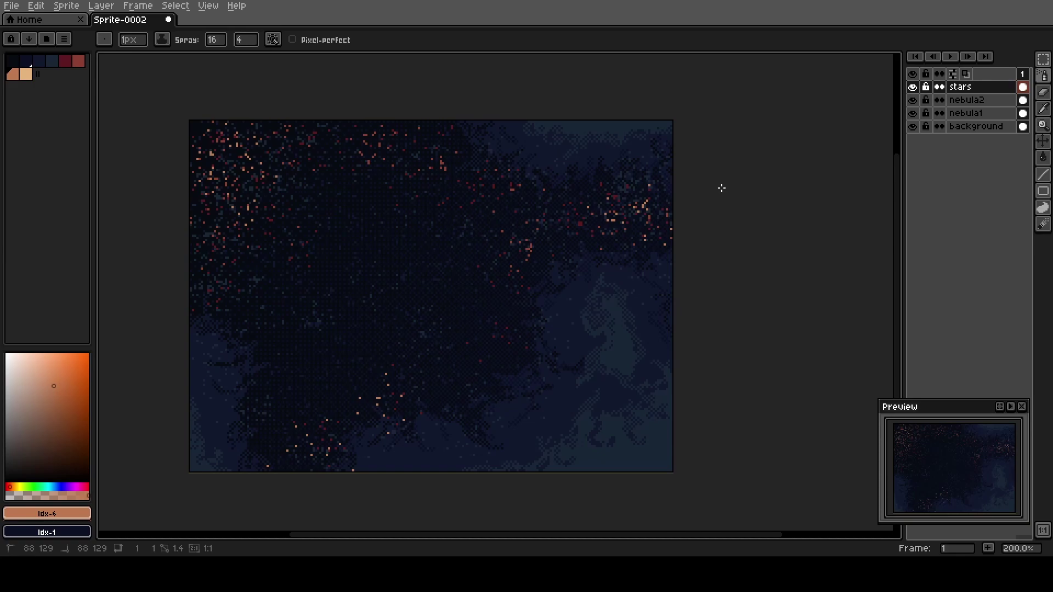
Add a new layer above stars and name it LargeStars
{"action": "key", "text": "shift+n"}
{"action": "key", "text": "shift+p"}
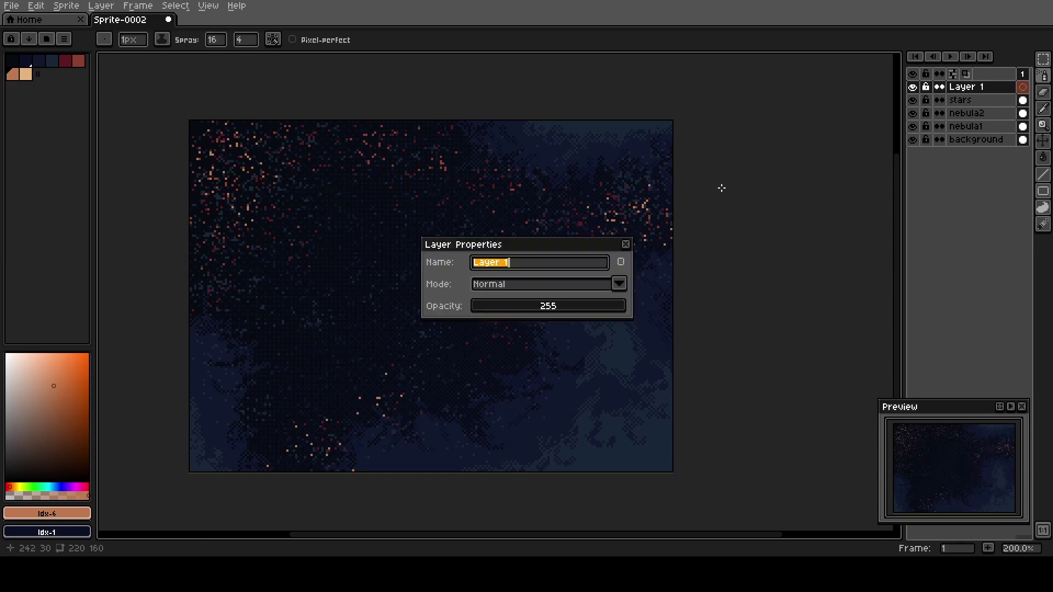
{"action": "type", "text": "LargeStars"}
{"action": "key", "text": "Return"}
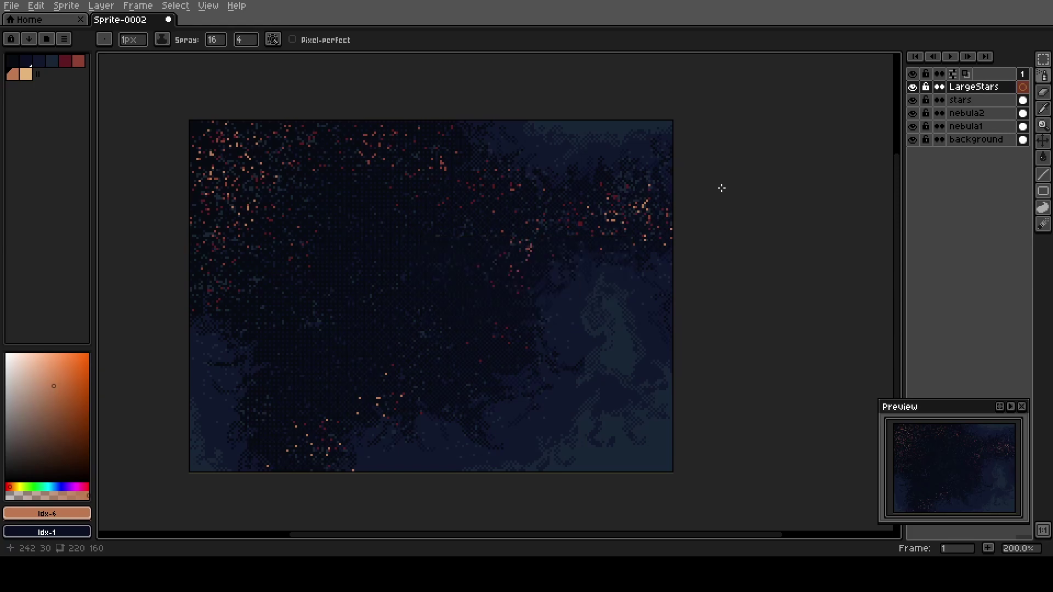
Draw a 3×3 px plus-shaped star with the Pencil in the upper dark area, using Idx-4 arms and an Idx-5 centre
{"action": "scroll", "coordinate": [353, 208], "scroll_direction": "up", "scroll_amount": 2}
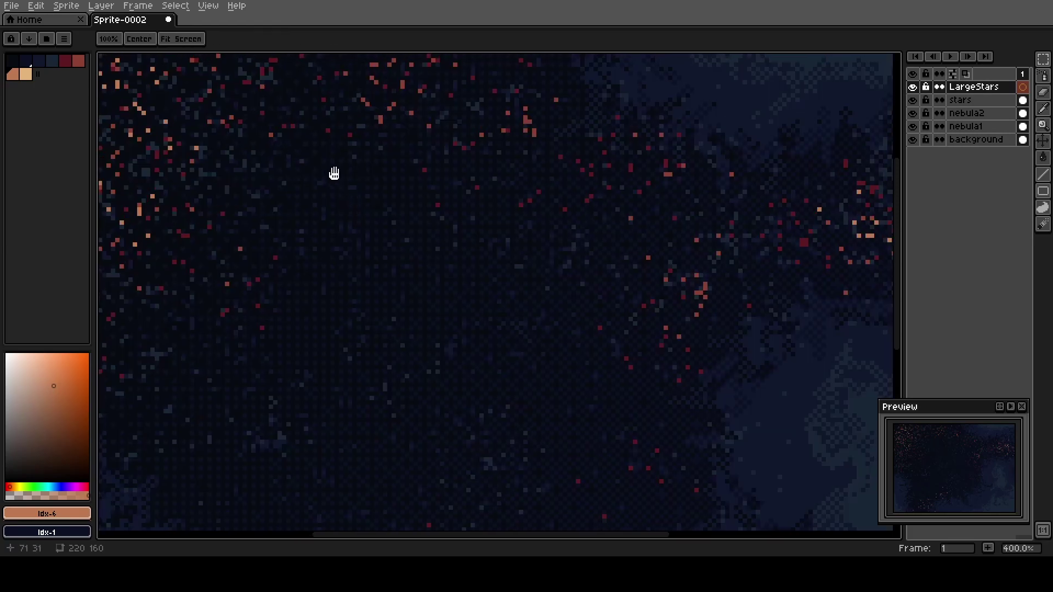
{"action": "left_click_drag", "start_coordinate": [334, 169], "coordinate": [329, 228]}
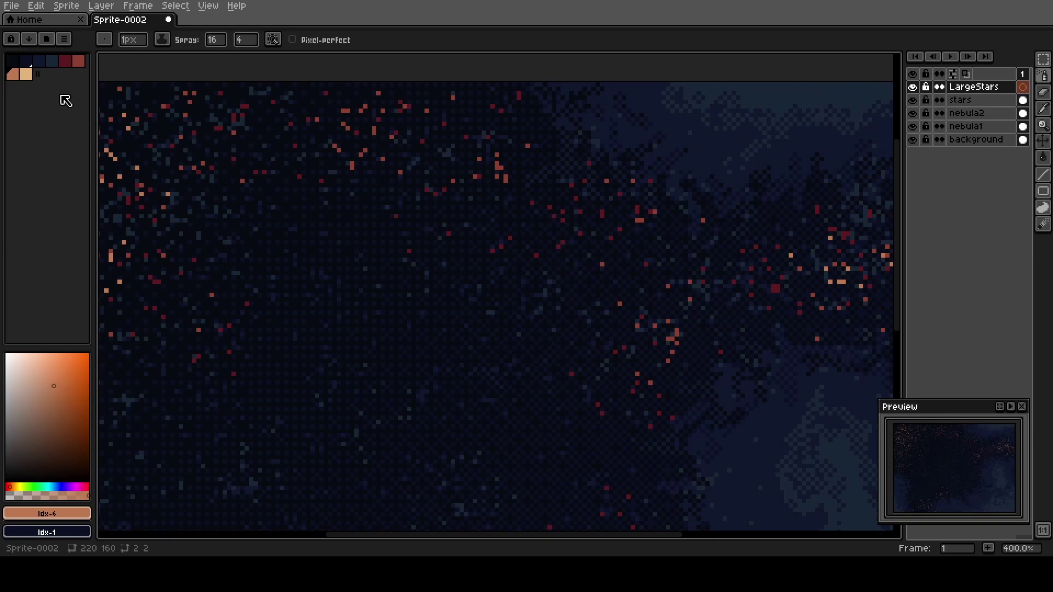
{"action": "left_click", "coordinate": [66, 62]}
{"action": "key", "text": "b"}
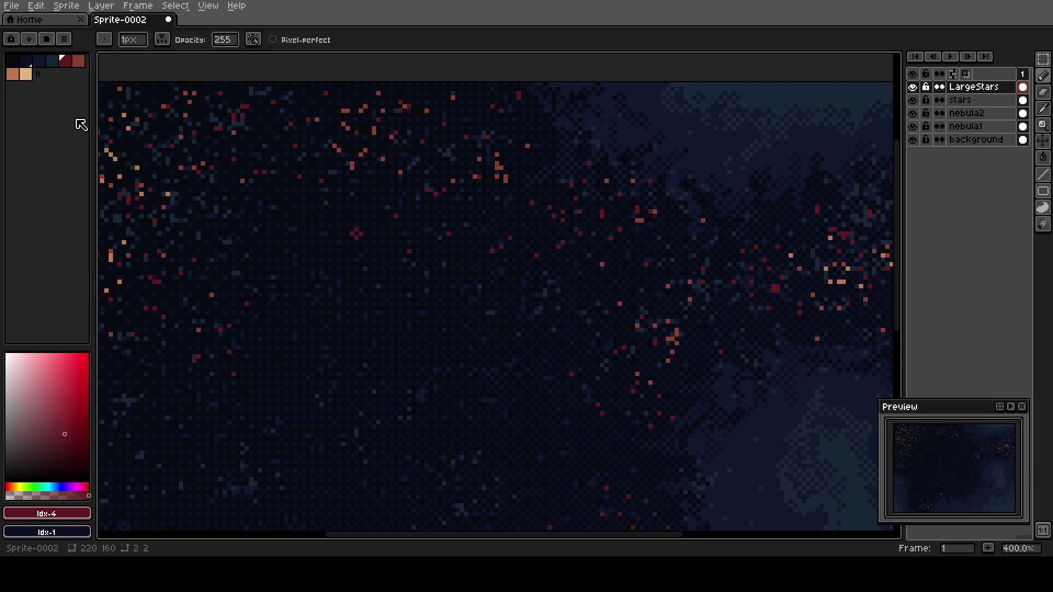
{"action": "left_click", "coordinate": [79, 61]}
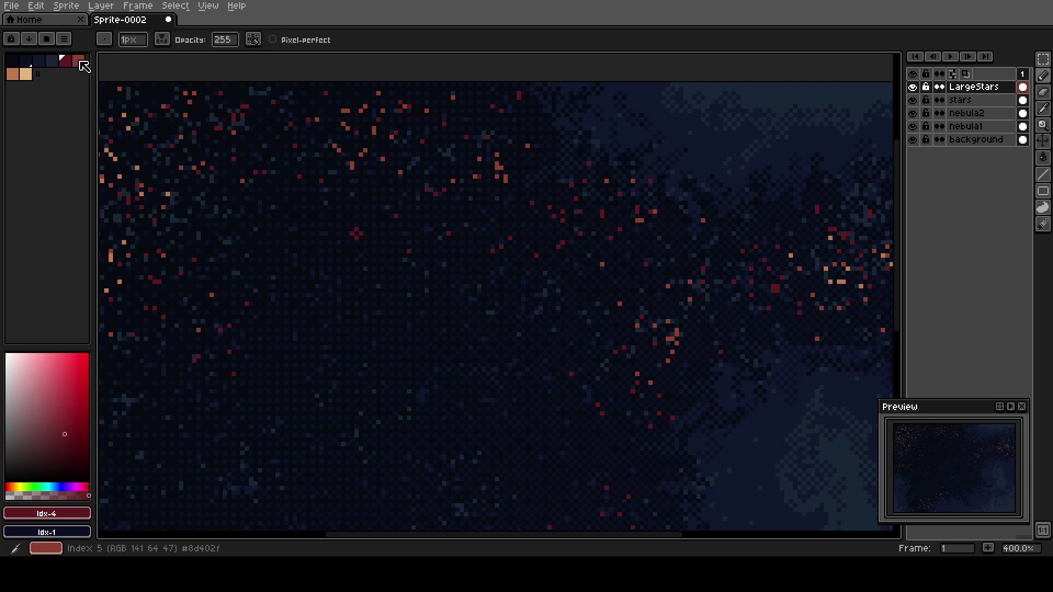
{"action": "left_click", "coordinate": [357, 234]}
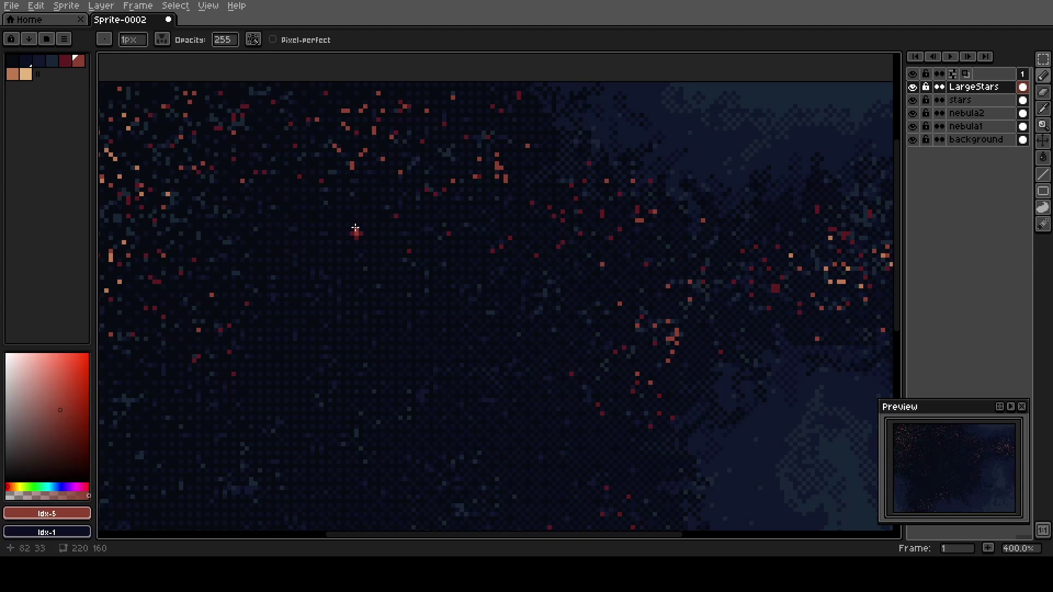
Select the 3×3 px red star and turn it into a custom brush
{"action": "key", "text": "m"}
{"action": "left_click_drag", "start_coordinate": [352, 228], "coordinate": [362, 240]}
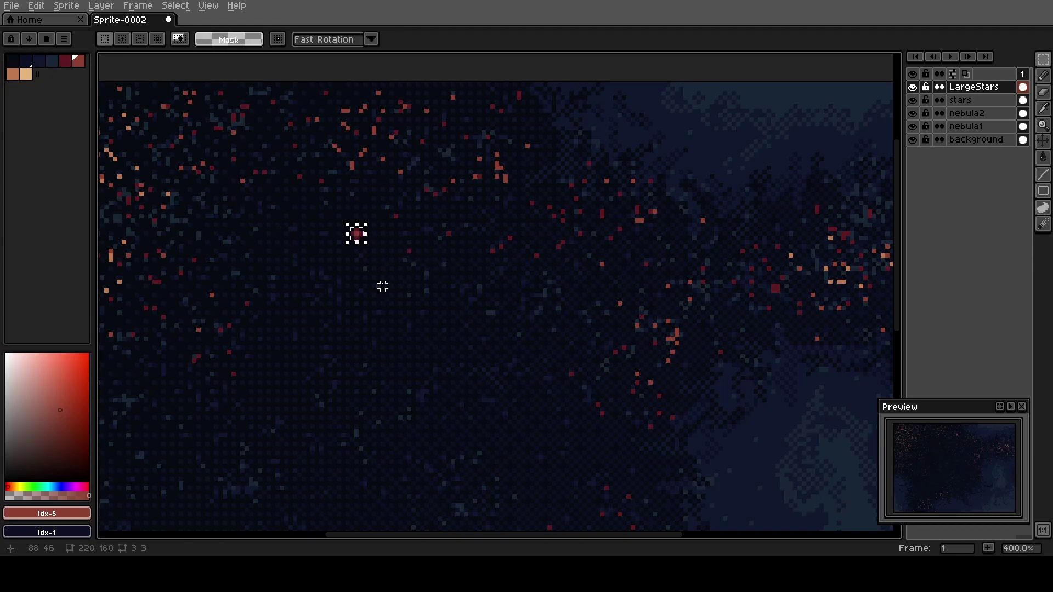
{"action": "key", "text": "ctrl+b"}
Stamp the red star brush at scattered spots across the upper, right-hand and lower dark areas of the sky
{"action": "scroll", "coordinate": [376, 251], "scroll_direction": "down", "scroll_amount": 3}
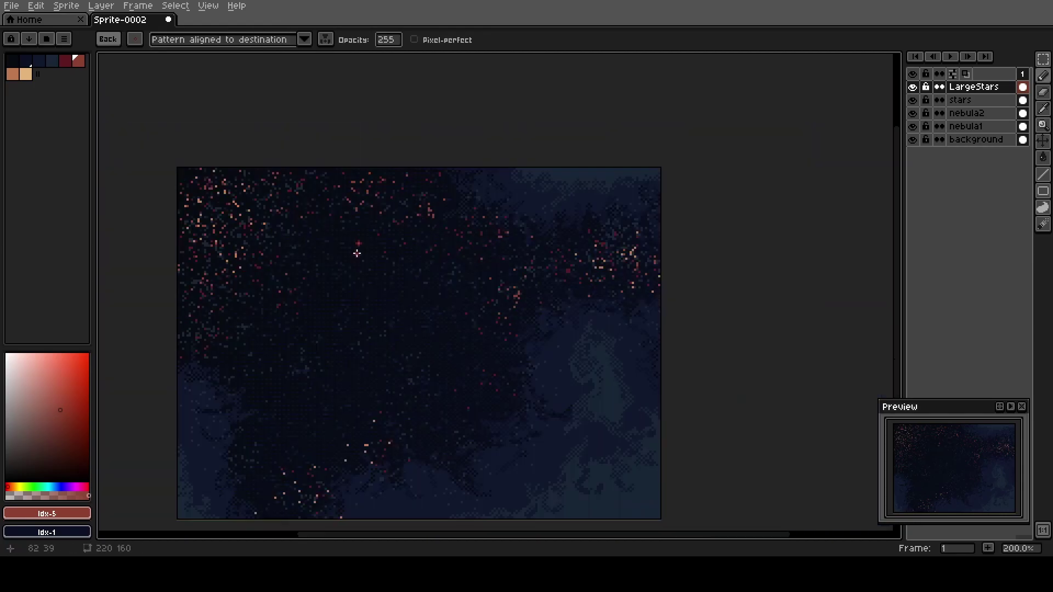
{"action": "scroll", "coordinate": [317, 255], "scroll_direction": "up", "scroll_amount": 1}
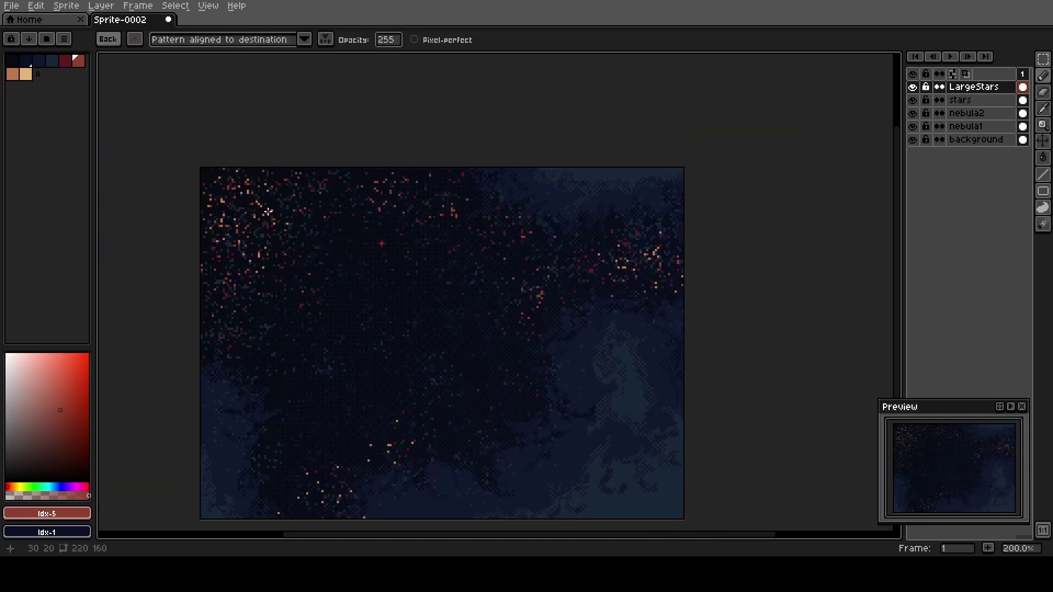
{"action": "left_click", "coordinate": [305, 274]}
{"action": "left_click", "coordinate": [378, 212]}
{"action": "left_click", "coordinate": [483, 274]}
{"action": "left_click", "coordinate": [599, 270]}
{"action": "left_click", "coordinate": [451, 198]}
{"action": "left_click", "coordinate": [290, 504]}
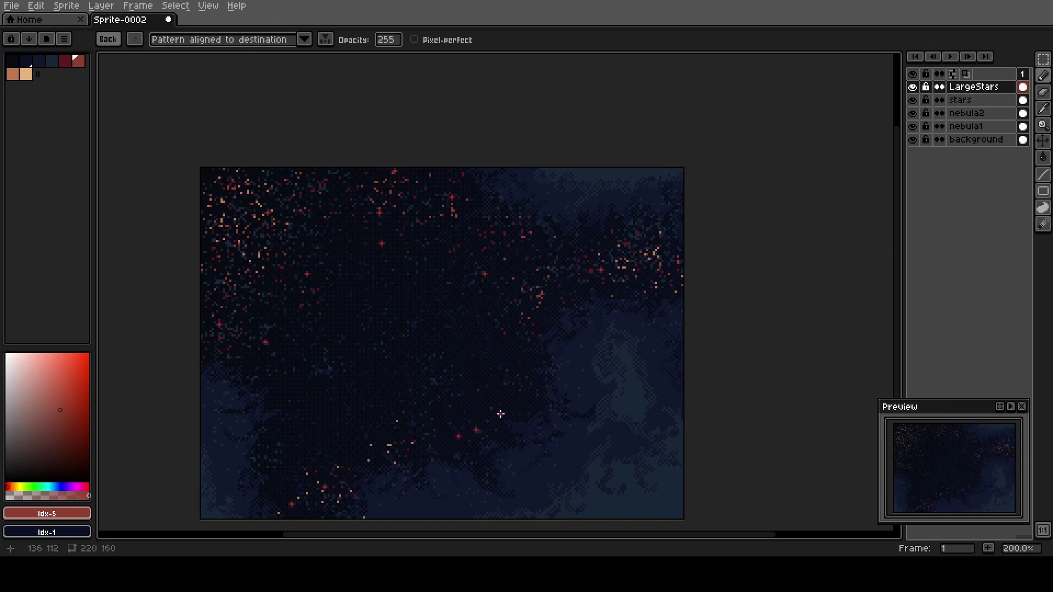
Draw a brighter plus-shaped star with Idx-5 arms and an Idx-6 centre, and turn it into a custom brush
{"action": "left_click_drag", "start_coordinate": [392, 292], "coordinate": [342, 301]}
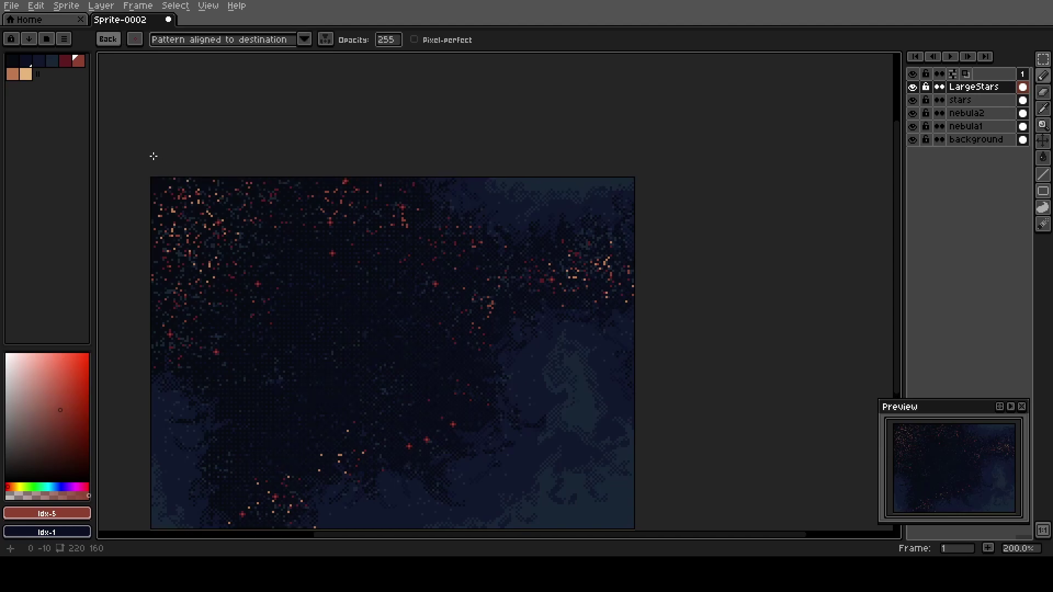
{"action": "scroll", "coordinate": [294, 266], "scroll_direction": "up", "scroll_amount": 2}
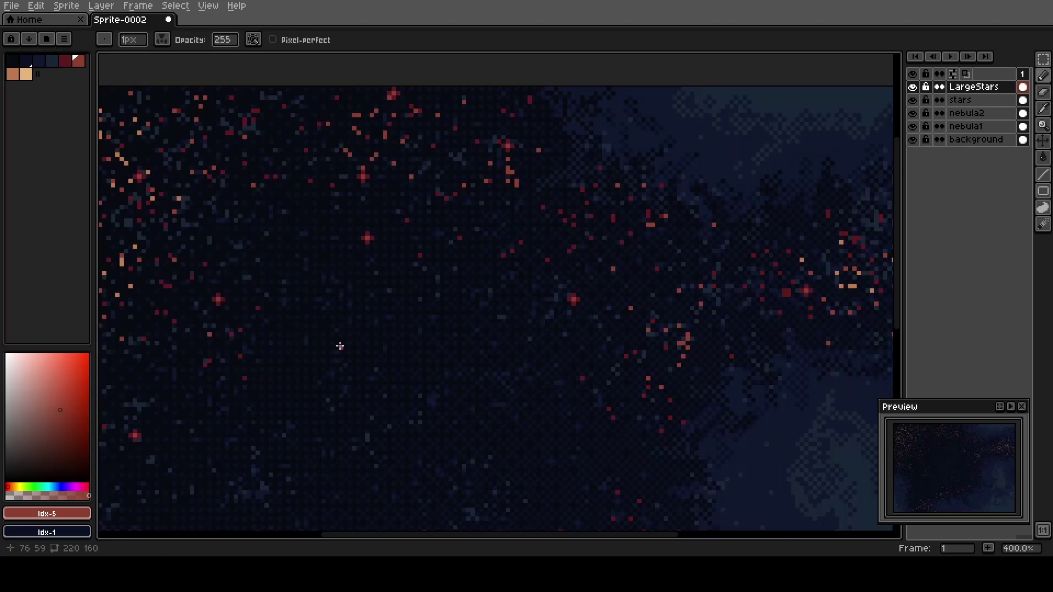
{"action": "scroll", "coordinate": [331, 277], "scroll_direction": "up", "scroll_amount": 1}
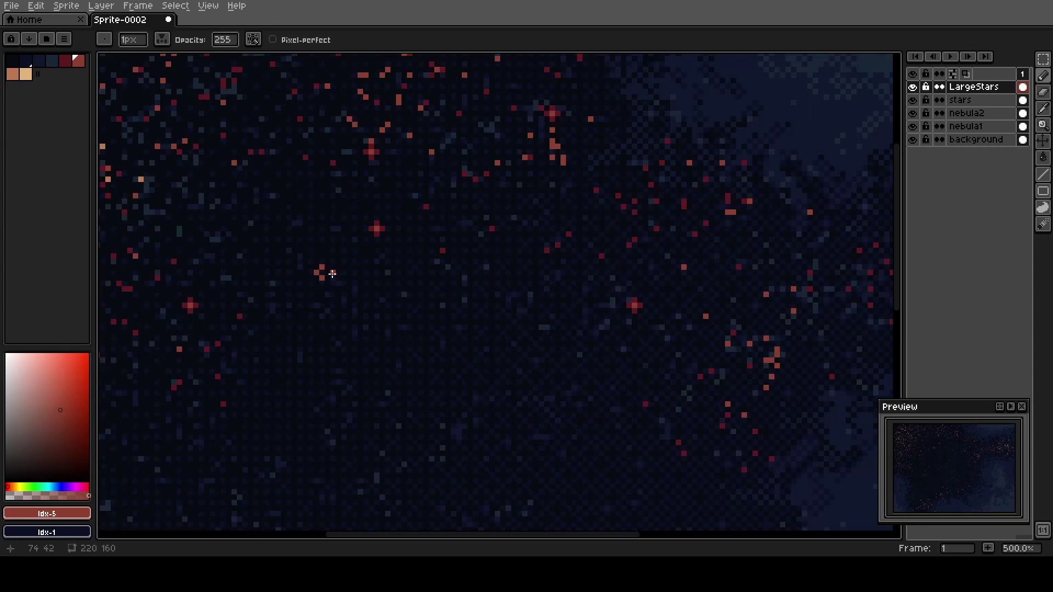
{"action": "left_click", "coordinate": [12, 74]}
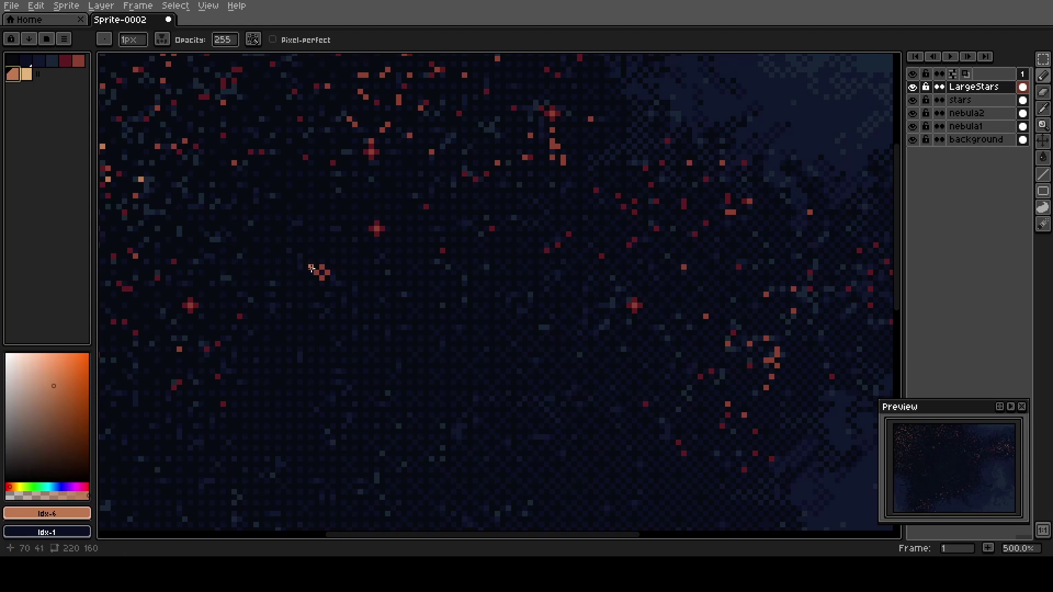
{"action": "key", "text": "m"}
{"action": "left_click_drag", "start_coordinate": [316, 268], "coordinate": [327, 278]}
{"action": "key", "text": "ctrl+b"}
Stamp the orange star brush sparsely along the upper edge, around the star clusters and over the nebula clouds
{"action": "scroll", "coordinate": [334, 280], "scroll_direction": "down", "scroll_amount": 4}
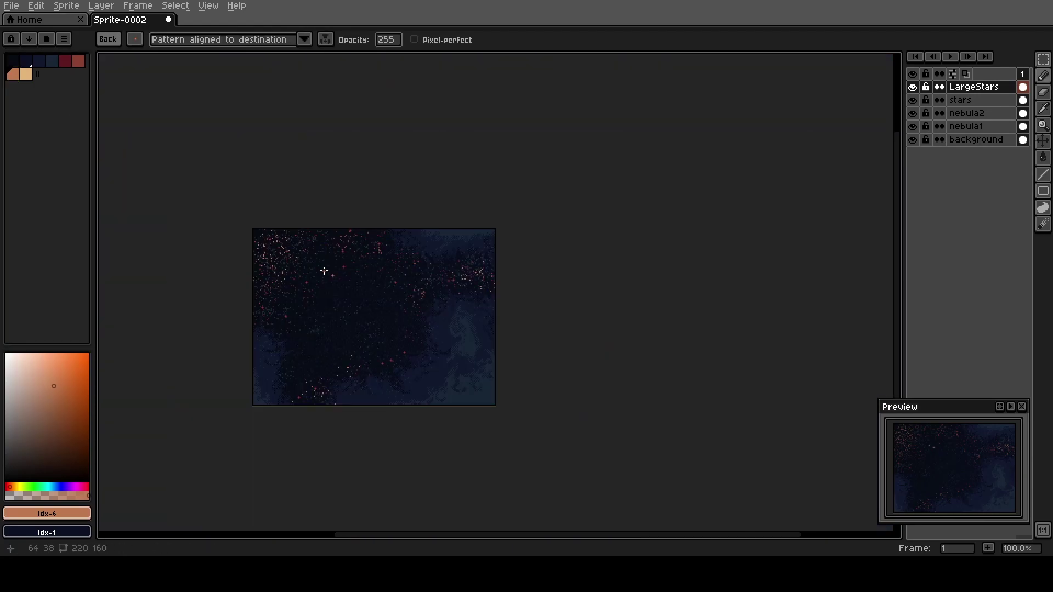
{"action": "left_click", "coordinate": [365, 232]}
{"action": "left_click", "coordinate": [383, 235]}
{"action": "left_click", "coordinate": [398, 240]}
{"action": "left_click", "coordinate": [482, 326]}
{"action": "left_click", "coordinate": [426, 337]}
{"action": "left_click", "coordinate": [385, 378]}
{"action": "left_click", "coordinate": [282, 381]}
{"action": "left_click", "coordinate": [278, 339]}
{"action": "scroll", "coordinate": [405, 298], "scroll_direction": "up", "scroll_amount": 2}
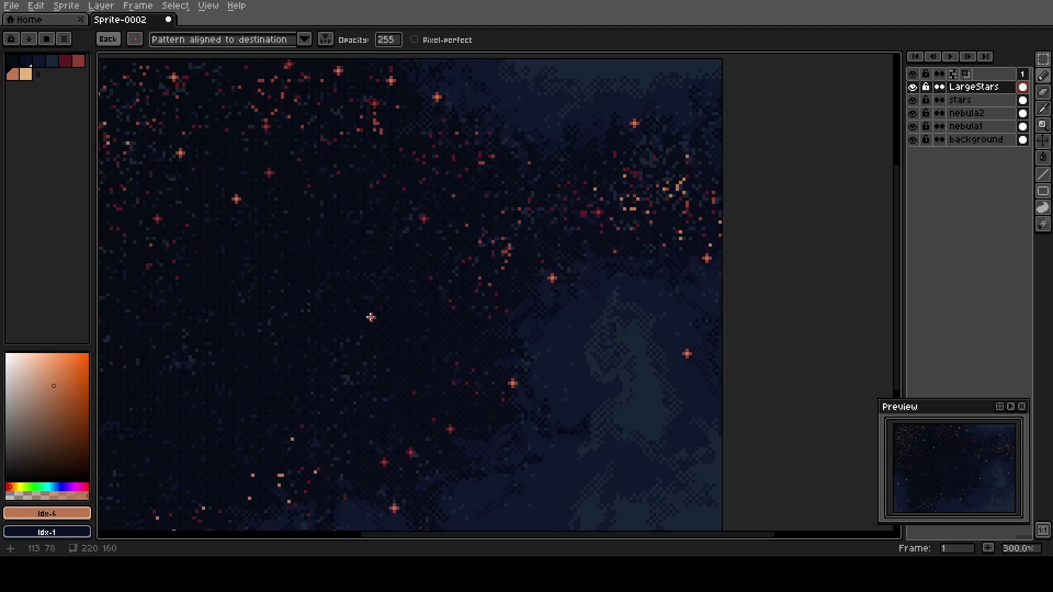
{"action": "left_click_drag", "start_coordinate": [343, 253], "coordinate": [457, 231]}
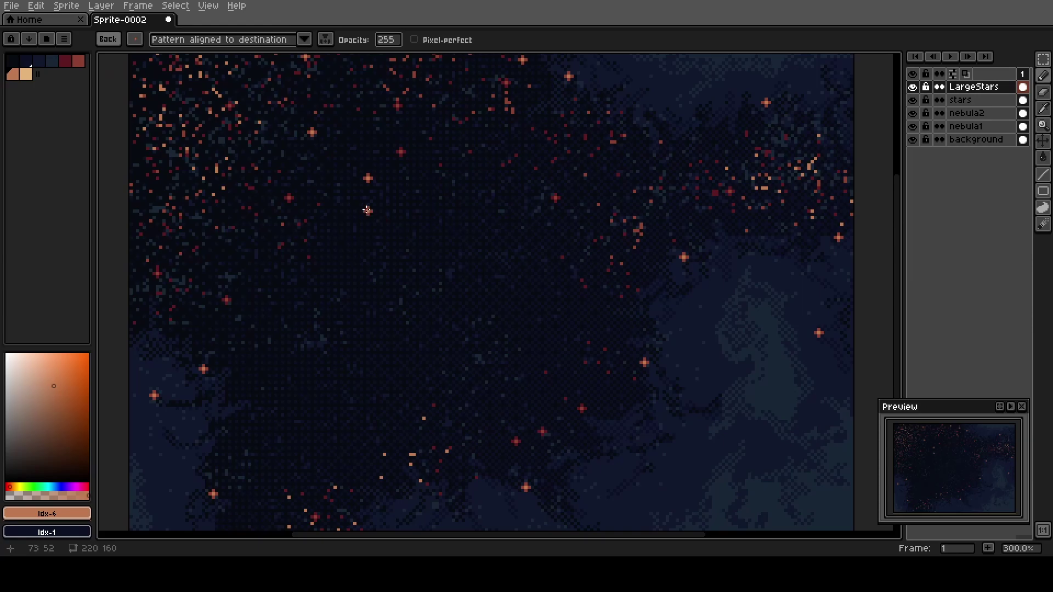
Add a new layer above LargeStars and name it planet
{"action": "left_click", "coordinate": [631, 174], "text": "shift"}
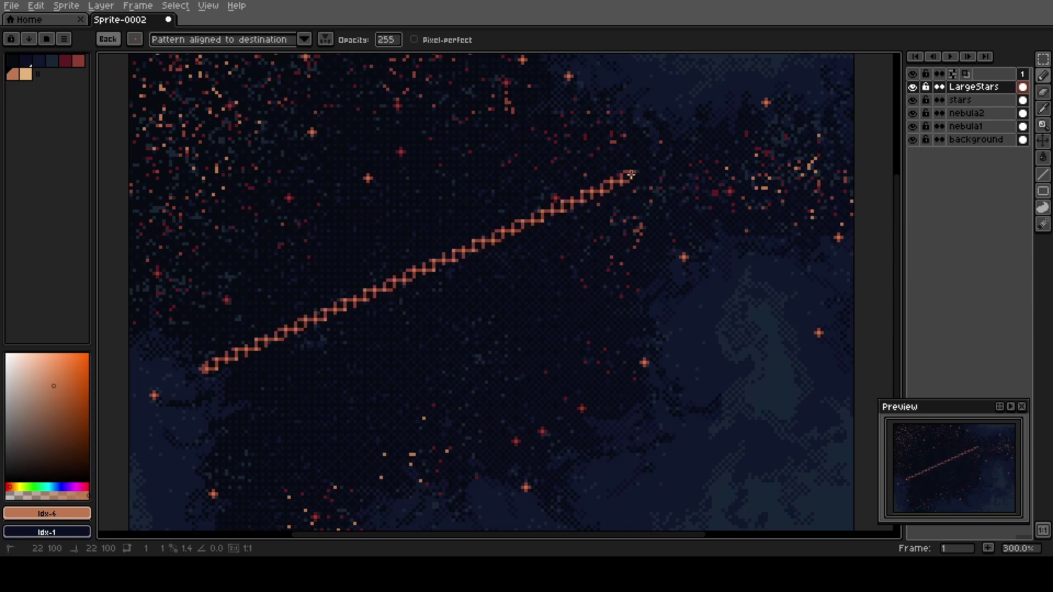
{"action": "key", "text": "shift+ctrl+n"}
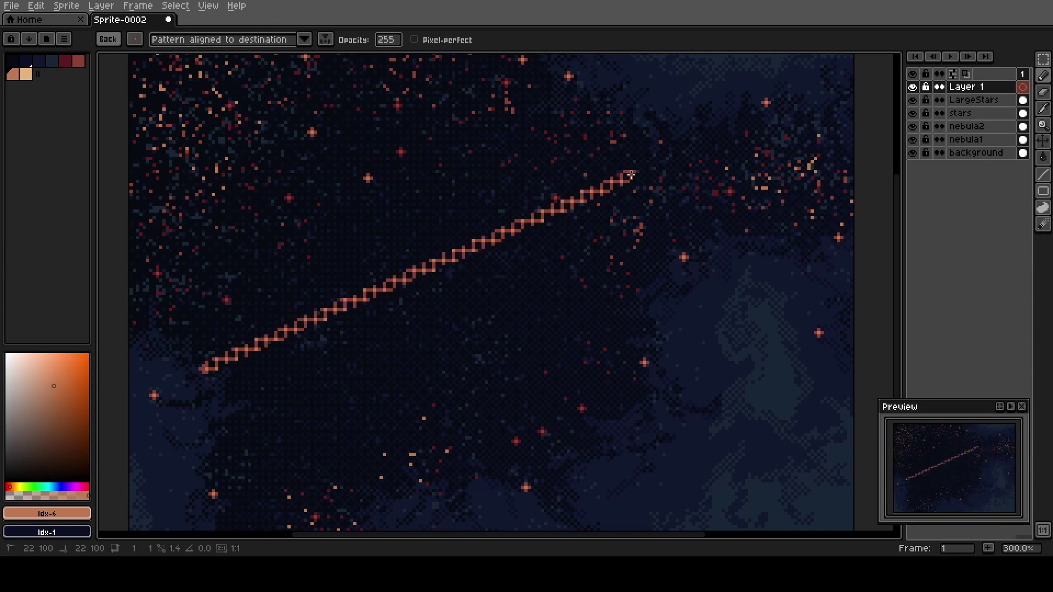
{"action": "key", "text": "shift+p"}
{"action": "type", "text": "pla"}
{"action": "key", "text": "Return"}
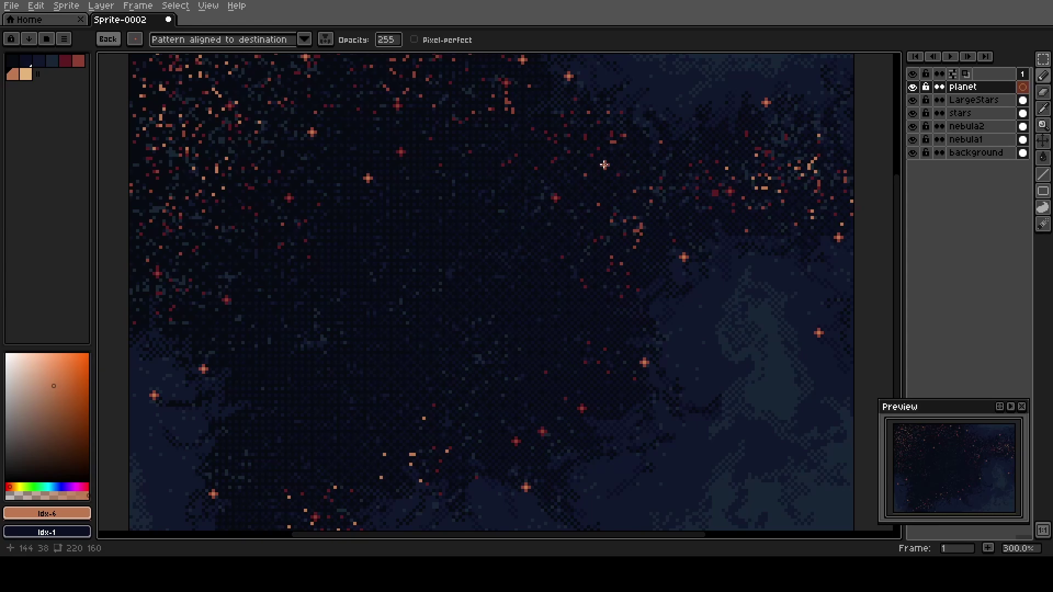
Make a circular 83×83 px selection with the Elliptical Marquee and position it slightly left of and below the canvas centre
{"action": "scroll", "coordinate": [519, 230], "scroll_direction": "down", "scroll_amount": 1}
{"action": "mouse_move", "coordinate": [519, 231]}
{"action": "left_mouse_down"}
{"action": "mouse_move", "coordinate": [477, 256]}
{"action": "mouse_move", "coordinate": [438, 254]}
{"action": "left_mouse_up"}
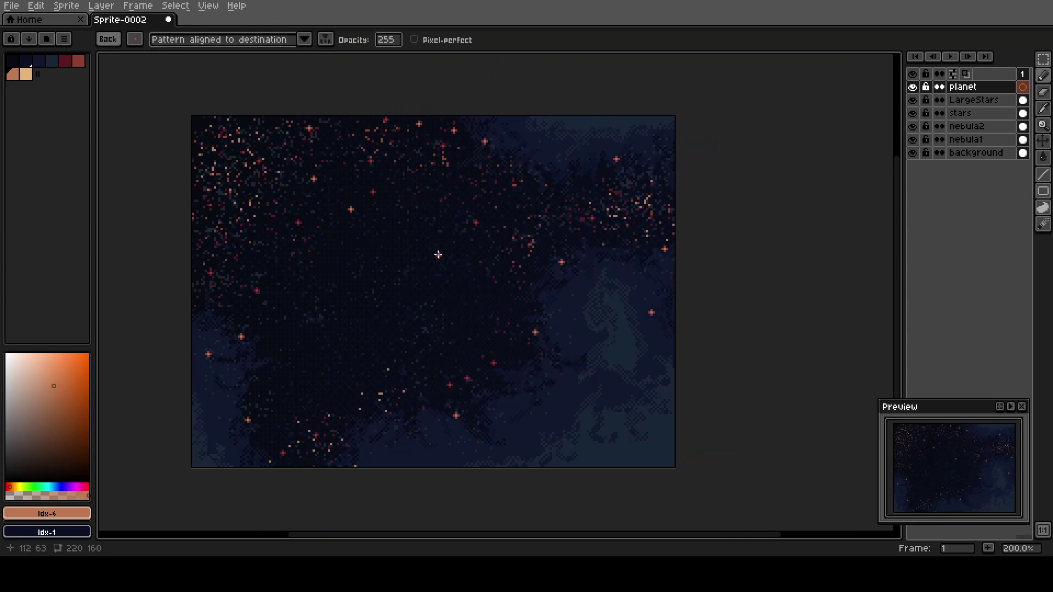
{"action": "key", "text": "shift+m"}
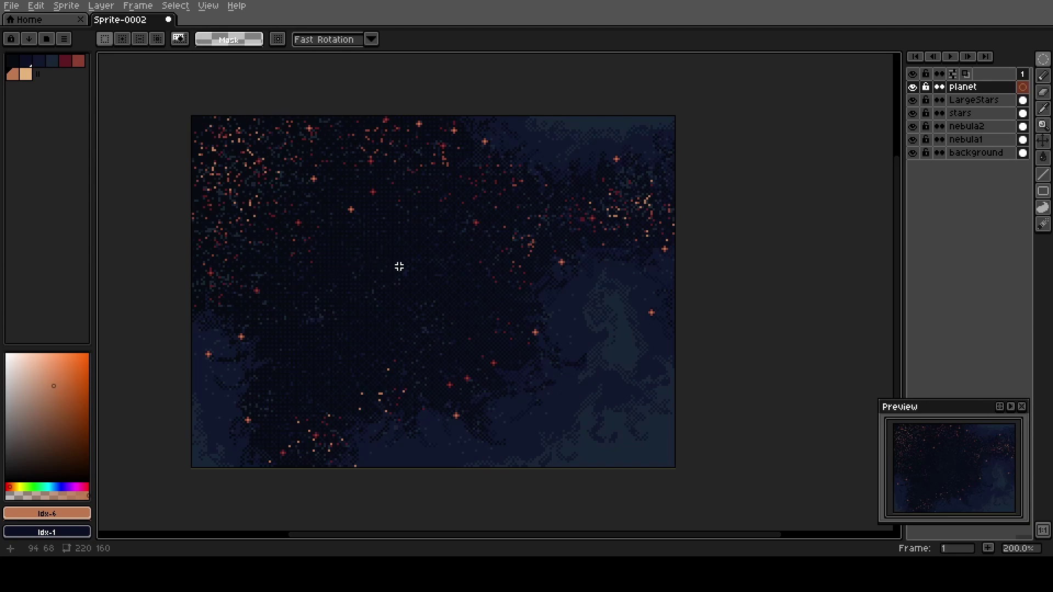
{"action": "left_click", "coordinate": [1042, 59]}
{"action": "left_click_drag", "start_coordinate": [296, 244], "coordinate": [531, 426]}
{"action": "left_click_drag", "start_coordinate": [383, 343], "coordinate": [392, 322]}
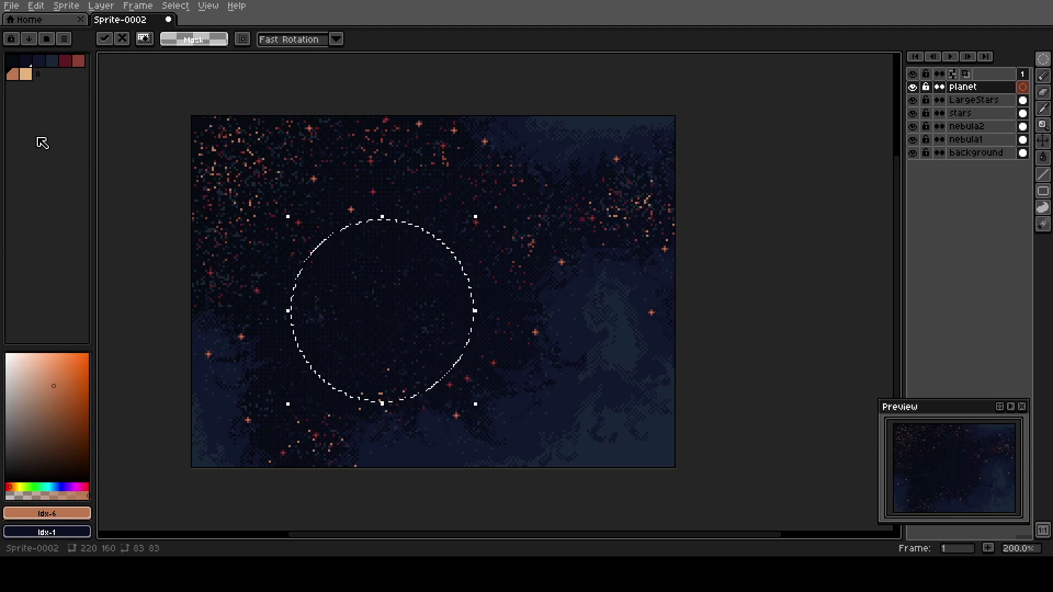
Fill the circular selection with Idx-5, outline it with Idx-7 and clear the selection
{"action": "left_click", "coordinate": [81, 63]}
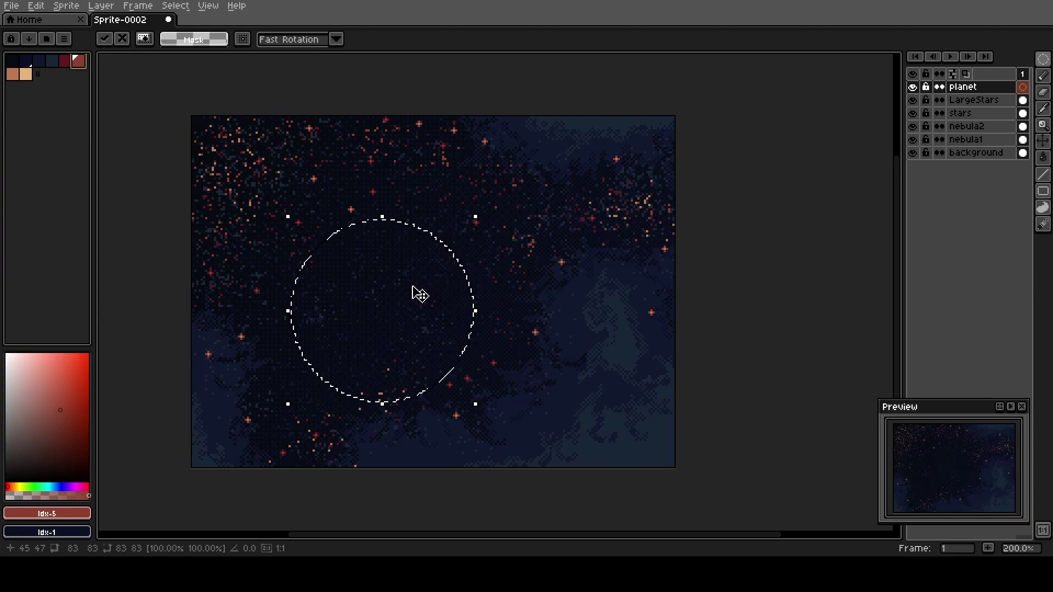
{"action": "key", "text": "f"}
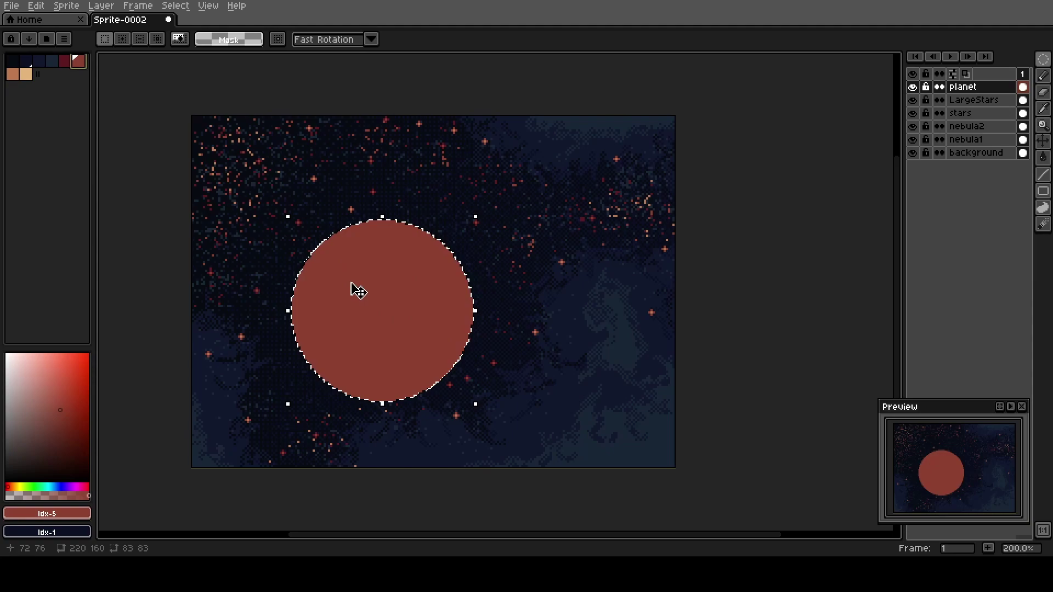
{"action": "left_click", "coordinate": [26, 74]}
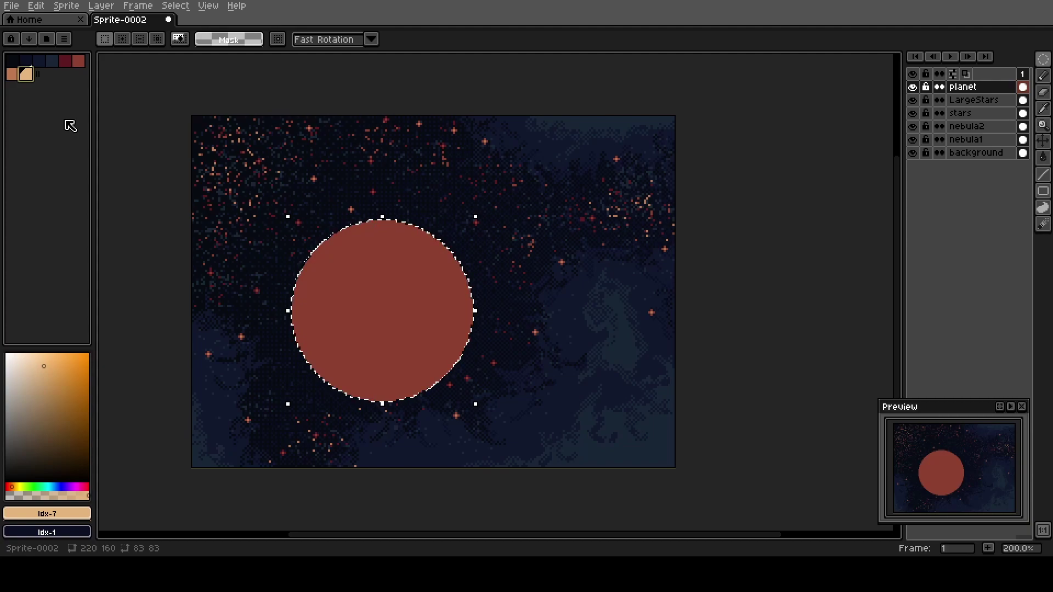
{"action": "key", "text": "s"}
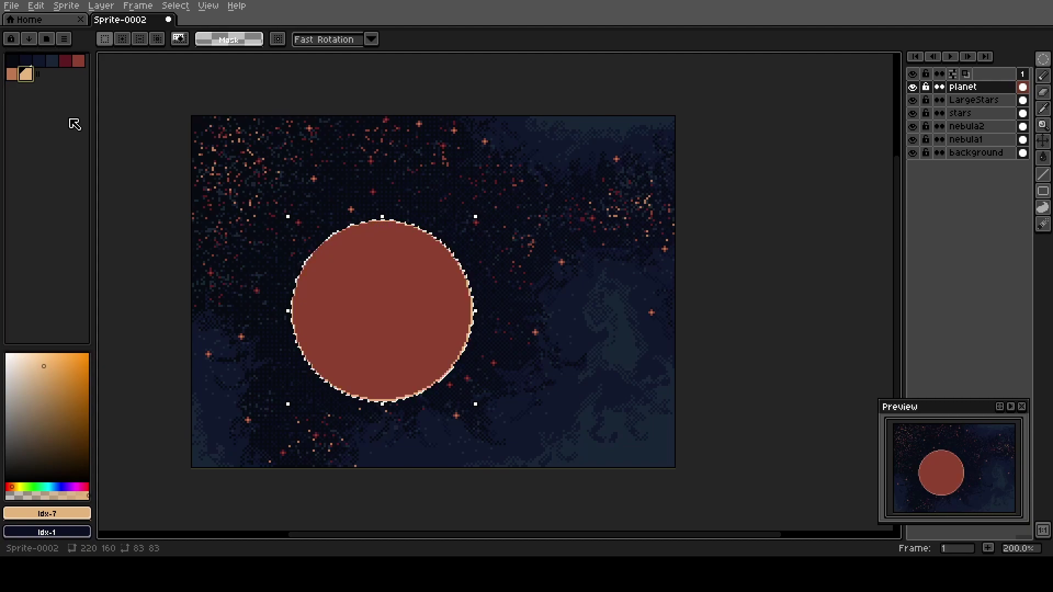
{"action": "key", "text": "ctrl+d"}
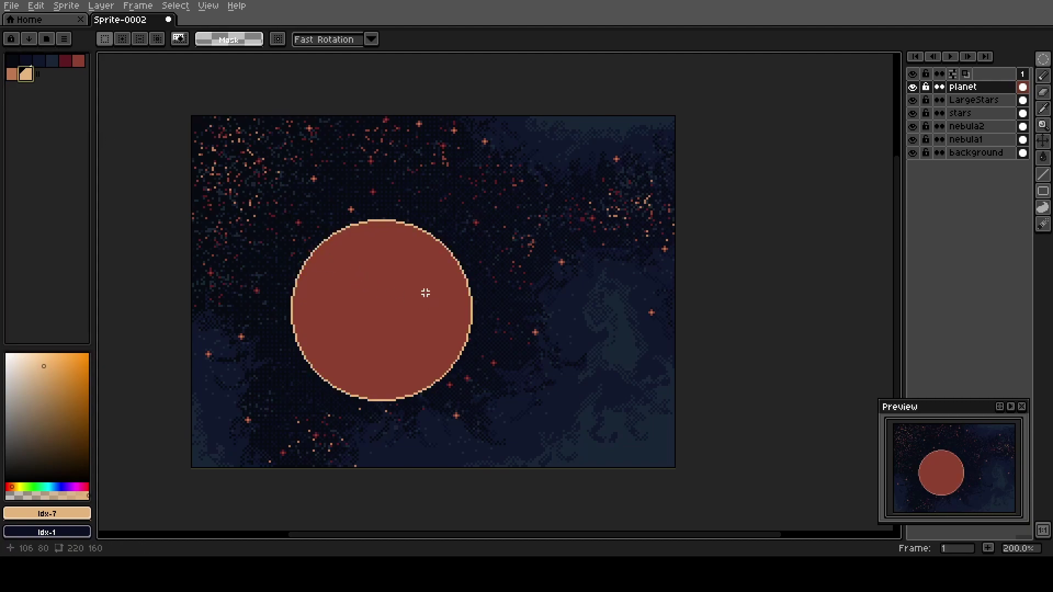
Select the planet layer's pixels and replace the Pencil's custom star brush with a plain 4 px round brush
{"action": "scroll", "coordinate": [396, 249], "scroll_direction": "up", "scroll_amount": 2}
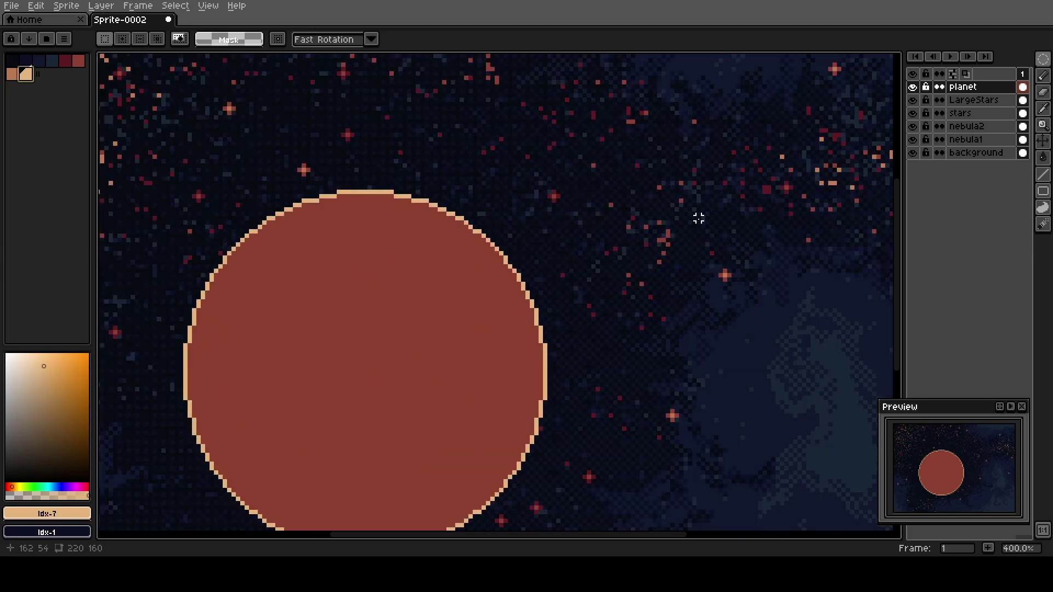
{"action": "left_click", "coordinate": [992, 87], "text": "ctrl"}
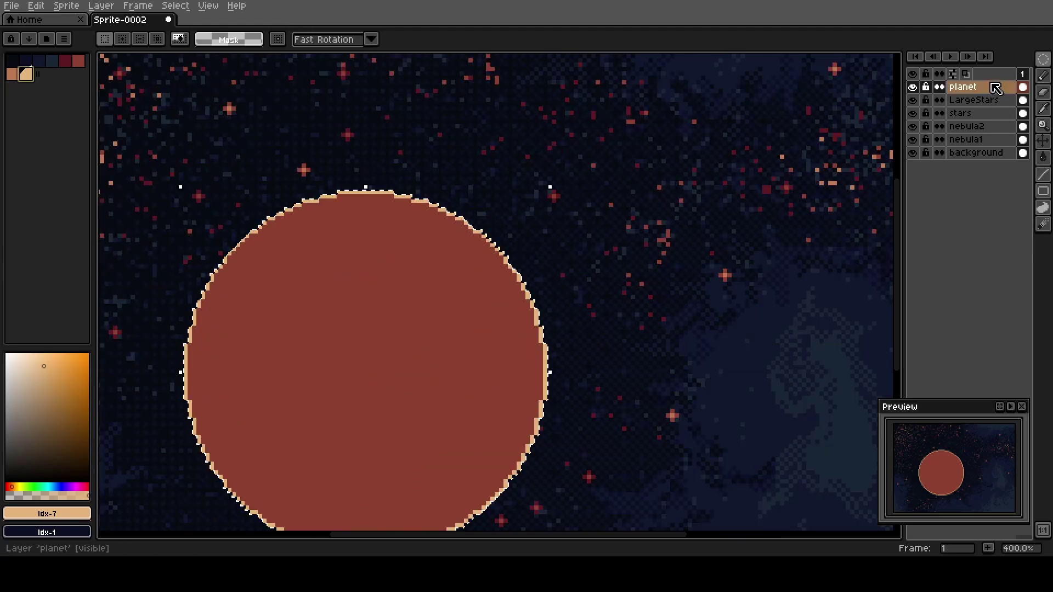
{"action": "scroll", "coordinate": [453, 298], "scroll_direction": "down", "scroll_amount": 1}
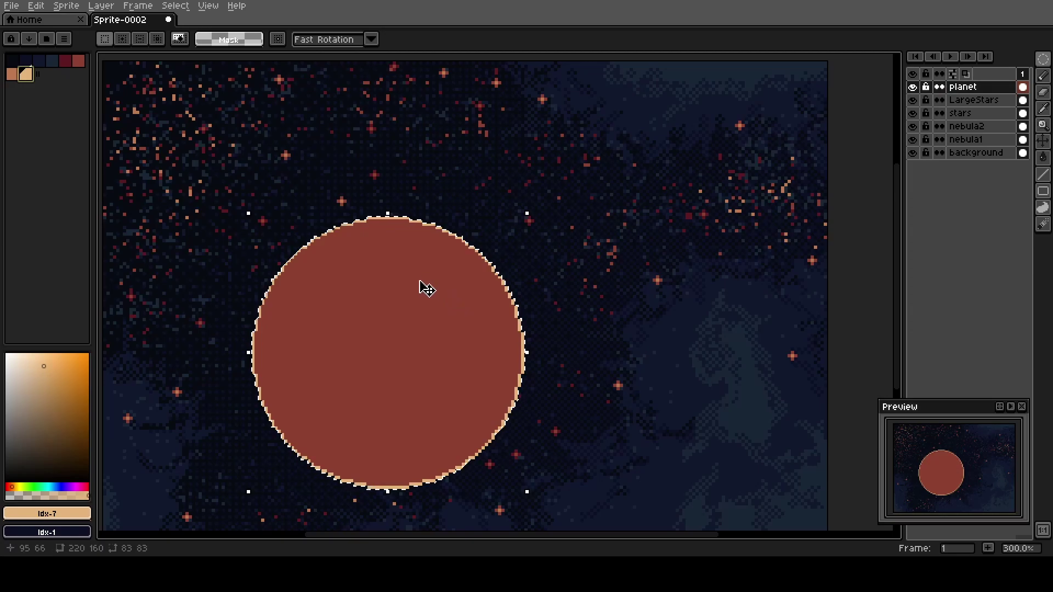
{"action": "scroll", "coordinate": [426, 282], "scroll_direction": "up", "scroll_amount": 1}
{"action": "key", "text": "b"}
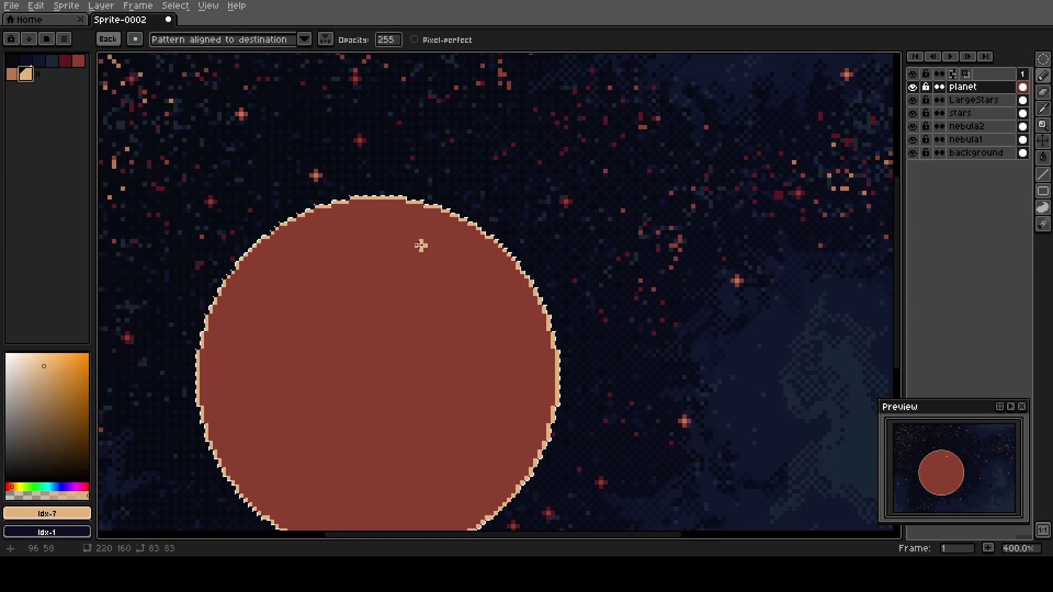
{"action": "left_click", "coordinate": [108, 39]}
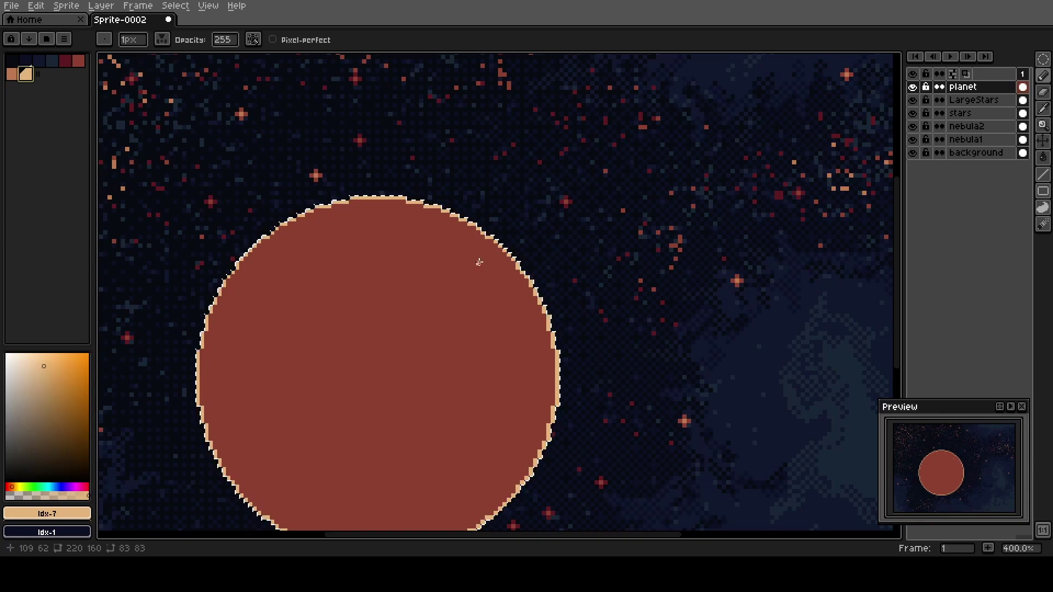
{"action": "key", "text": "plus"}
{"action": "key", "text": "plus"}
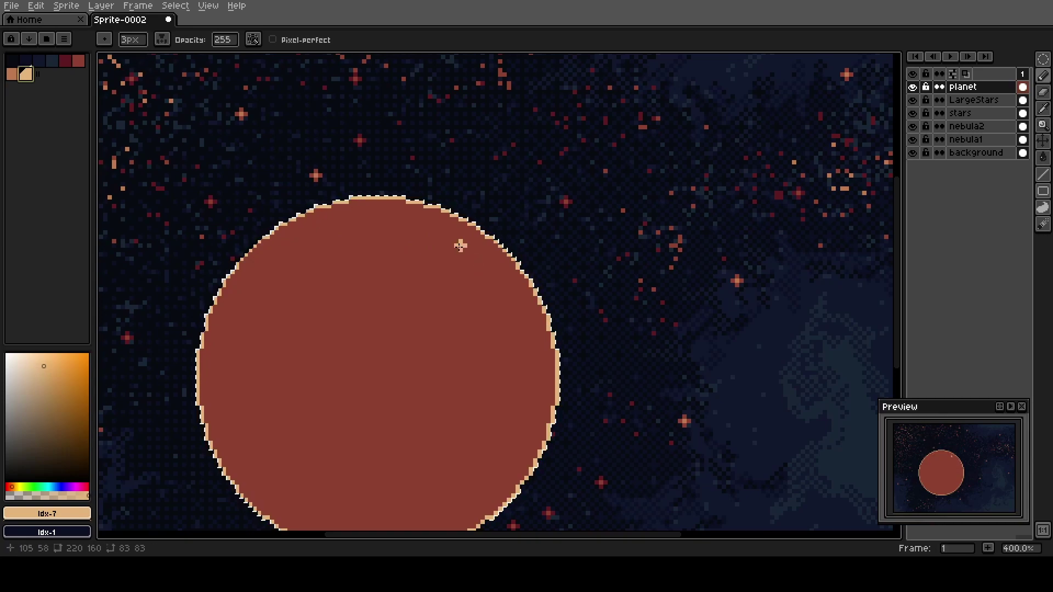
{"action": "key", "text": "space"}
{"action": "mouse_move", "coordinate": [395, 322]}
{"action": "left_mouse_down"}
{"action": "mouse_move", "coordinate": [449, 260]}
{"action": "mouse_move", "coordinate": [524, 272]}
{"action": "mouse_move", "coordinate": [522, 263]}
{"action": "left_mouse_up"}
{"action": "key", "text": "space"}
{"action": "mouse_move", "coordinate": [595, 272]}
{"action": "left_mouse_down"}
{"action": "mouse_move", "coordinate": [578, 268]}
{"action": "mouse_move", "coordinate": [532, 345]}
{"action": "left_mouse_up"}
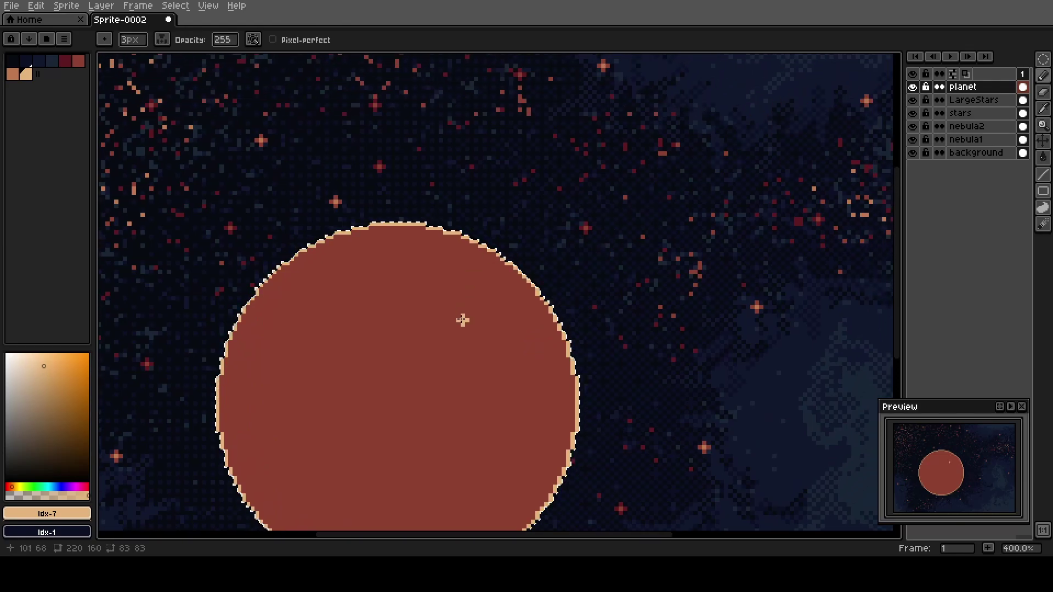
{"action": "key", "text": "space"}
{"action": "left_click_drag", "start_coordinate": [348, 400], "coordinate": [407, 334]}
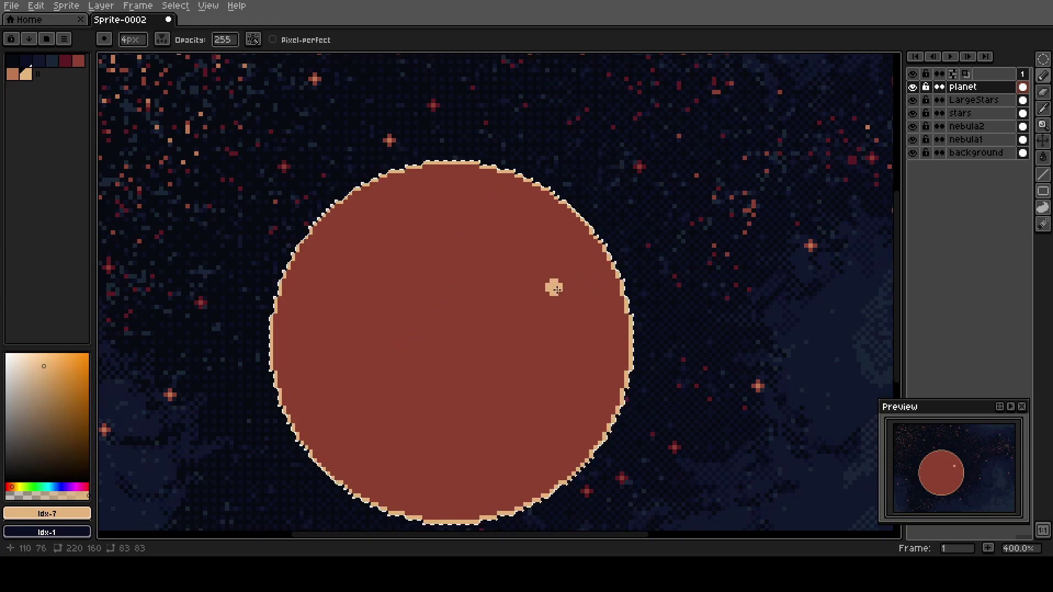
Paint a crescent-shaped Idx-7 highlight along the planet's upper-right edge on the planet layer
{"action": "left_click", "coordinate": [977, 104]}
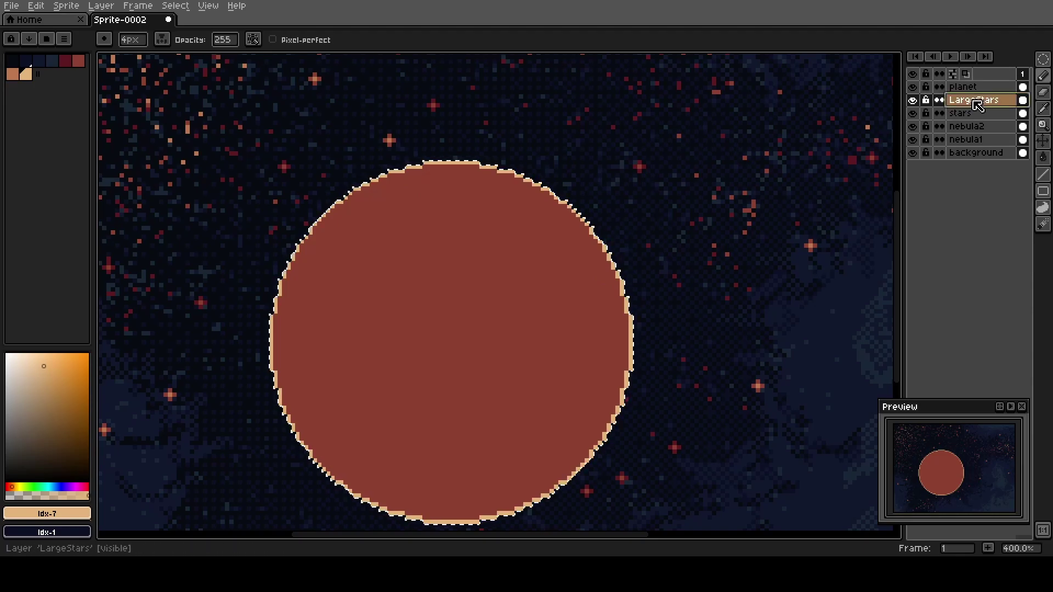
{"action": "double_click", "coordinate": [975, 104]}
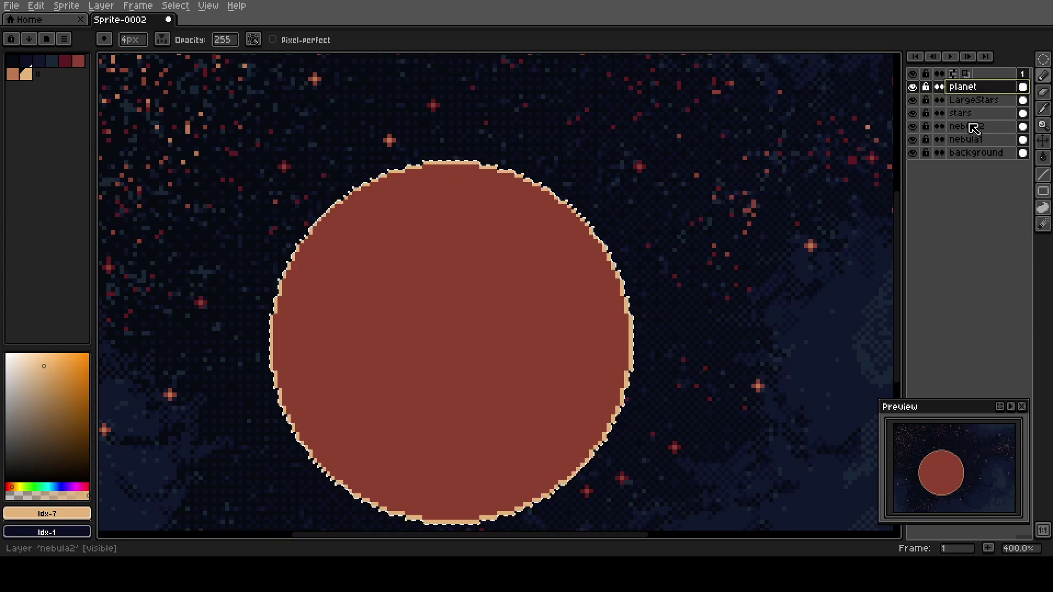
{"action": "left_click", "coordinate": [457, 206]}
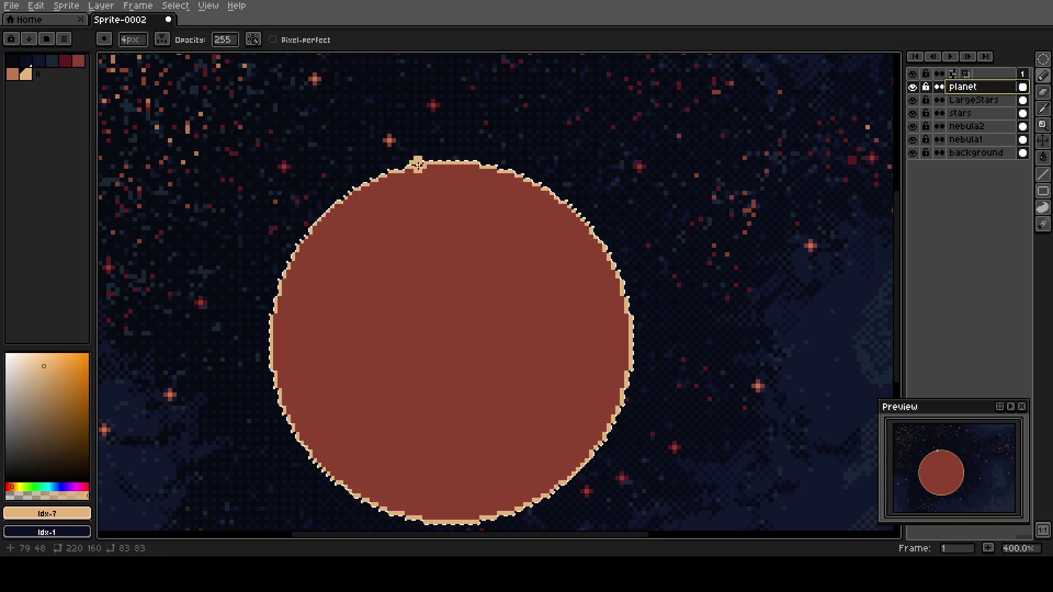
{"action": "left_click_drag", "start_coordinate": [418, 164], "coordinate": [467, 172]}
{"action": "left_click_drag", "start_coordinate": [630, 327], "coordinate": [628, 368]}
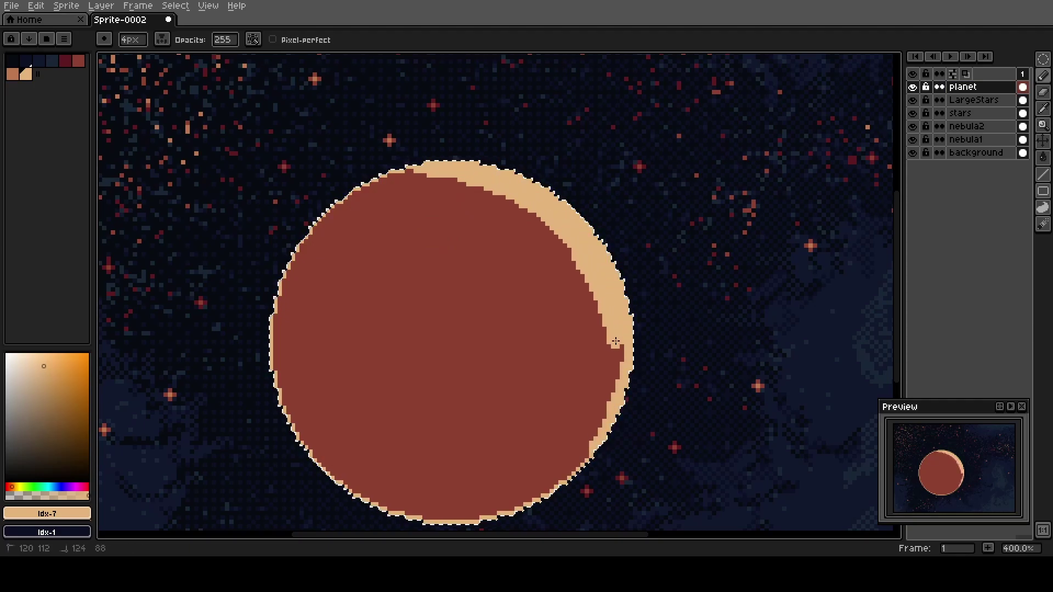
{"action": "left_click_drag", "start_coordinate": [601, 432], "coordinate": [585, 482]}
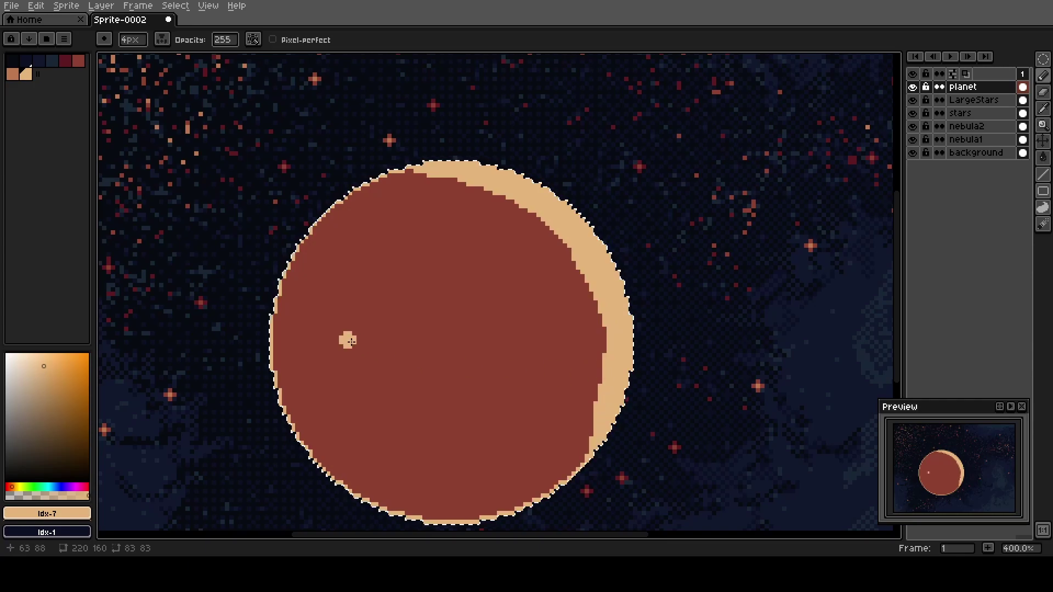
Draw a curved Idx-6 line inside the highlight and fill the gap between them to form a lighter midtone band
{"action": "left_click", "coordinate": [13, 74]}
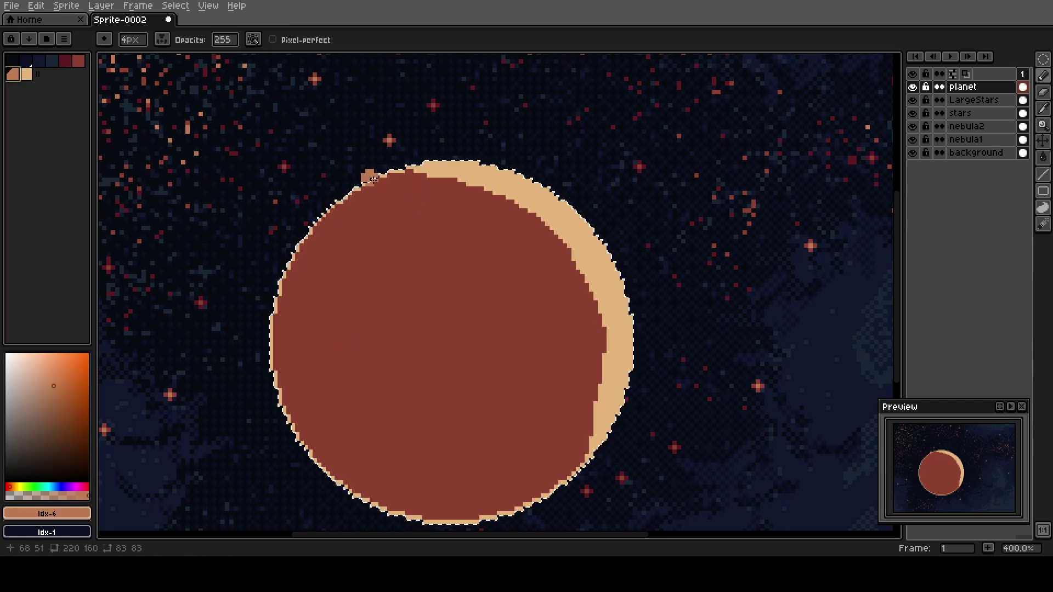
{"action": "left_click", "coordinate": [385, 187]}
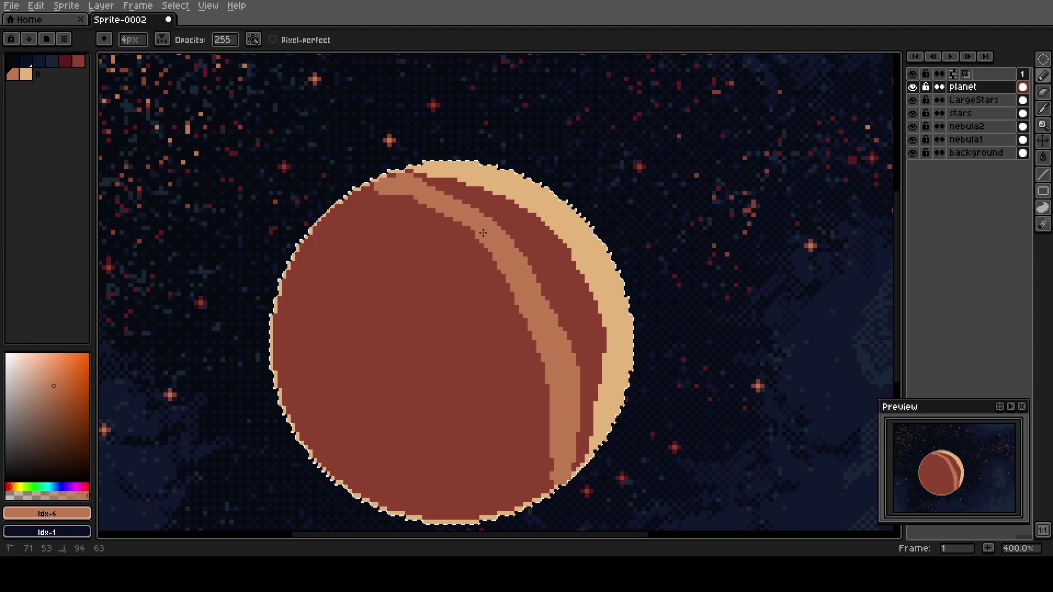
{"action": "left_click_drag", "start_coordinate": [393, 182], "coordinate": [392, 183]}
{"action": "key", "text": "g"}
{"action": "left_click", "coordinate": [510, 220]}
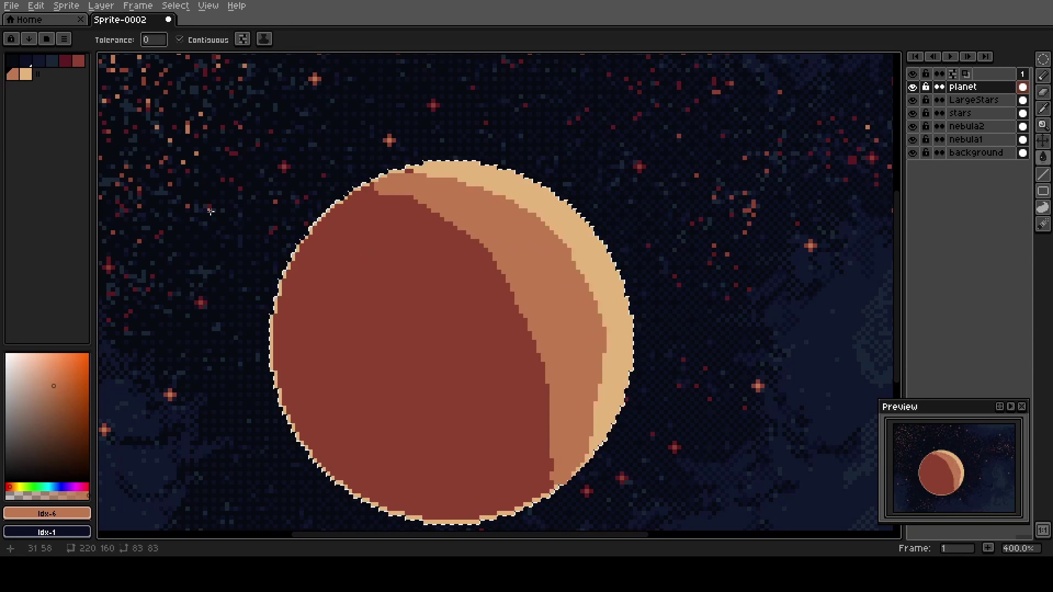
Draw a curved Idx-4 line from the planet's upper left to its lower right and fill the area on its shaded side
{"action": "left_click", "coordinate": [64, 62]}
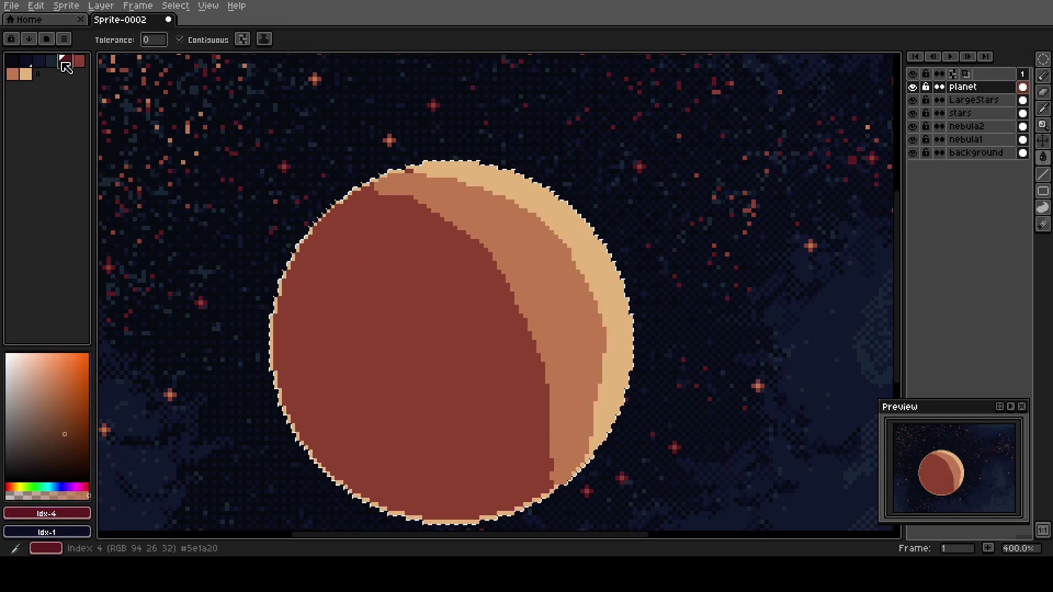
{"action": "key", "text": "b"}
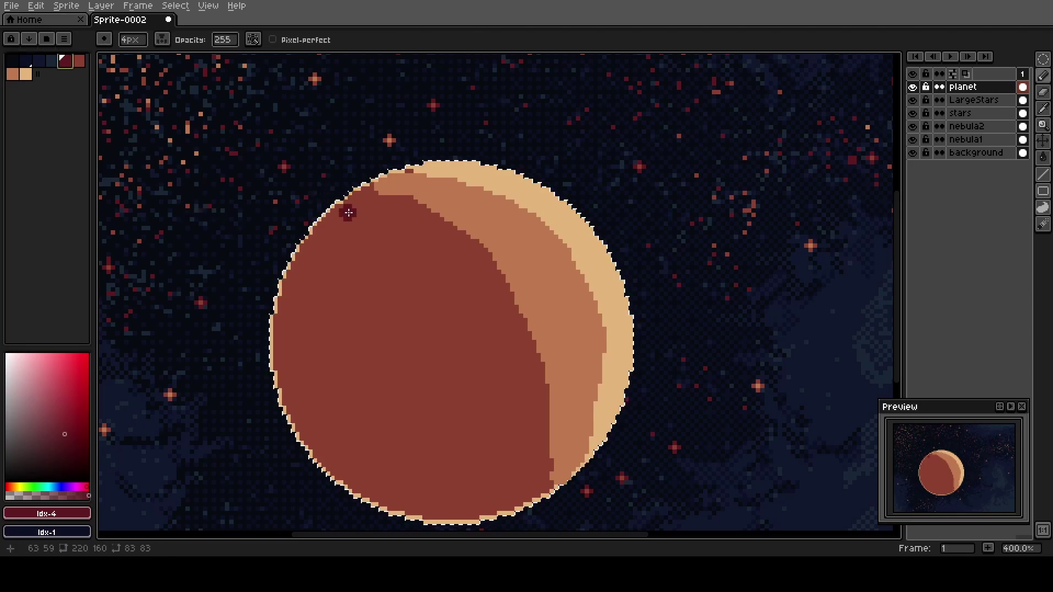
{"action": "left_click_drag", "start_coordinate": [350, 210], "coordinate": [352, 236]}
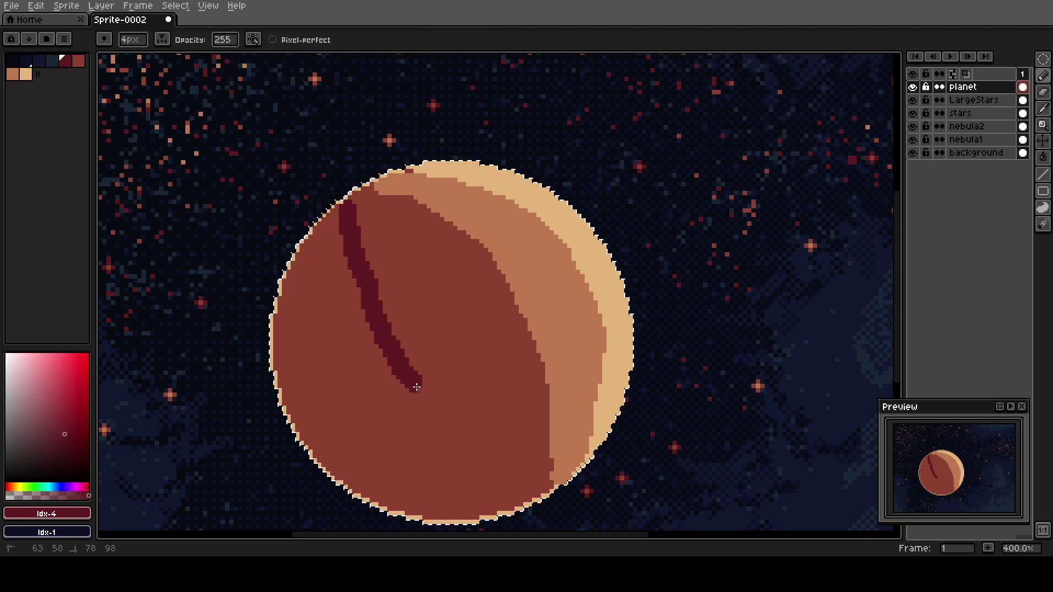
{"action": "left_click_drag", "start_coordinate": [516, 508], "coordinate": [516, 510]}
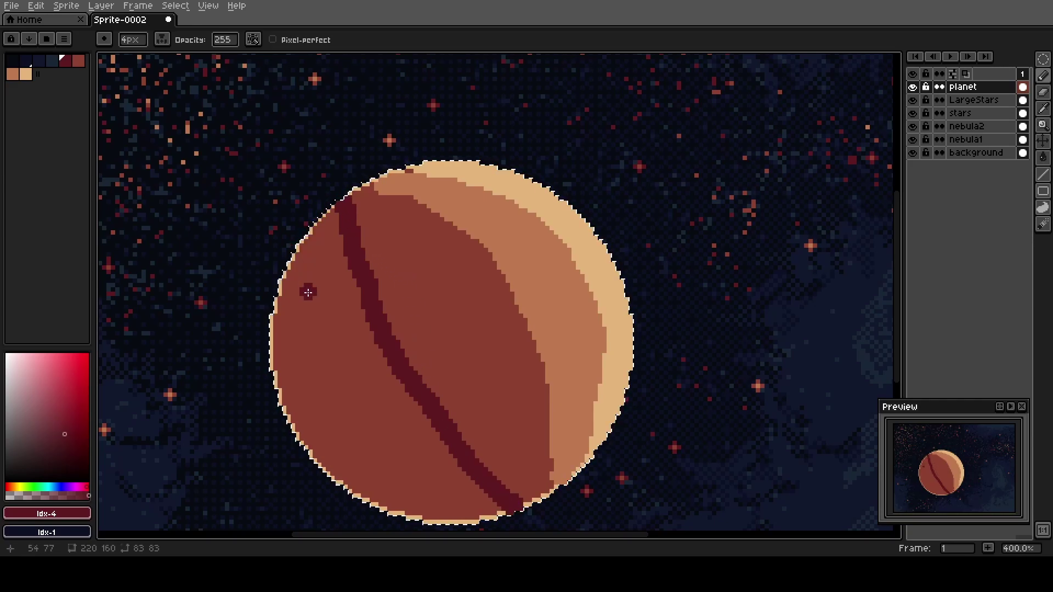
{"action": "key", "text": "g"}
{"action": "left_click", "coordinate": [320, 342]}
{"action": "mouse_move", "coordinate": [277, 339]}
{"action": "left_mouse_down"}
{"action": "mouse_move", "coordinate": [261, 289]}
{"action": "mouse_move", "coordinate": [284, 278]}
{"action": "left_mouse_up"}
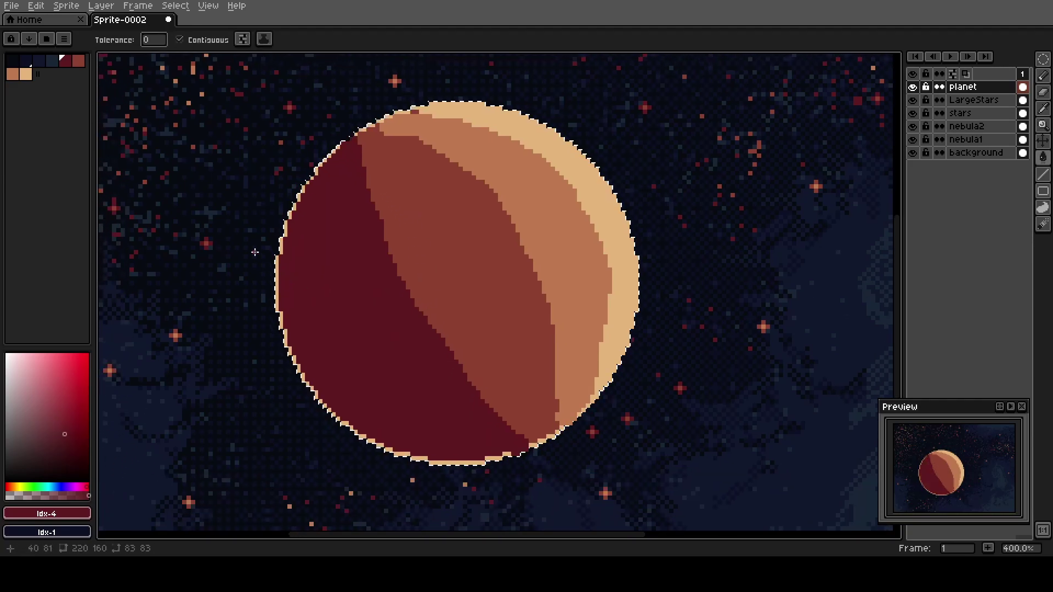
Add a curved Idx-3 shadow region along the planet's lower-left edge, filling it in and covering the light outline there
{"action": "left_click", "coordinate": [53, 62]}
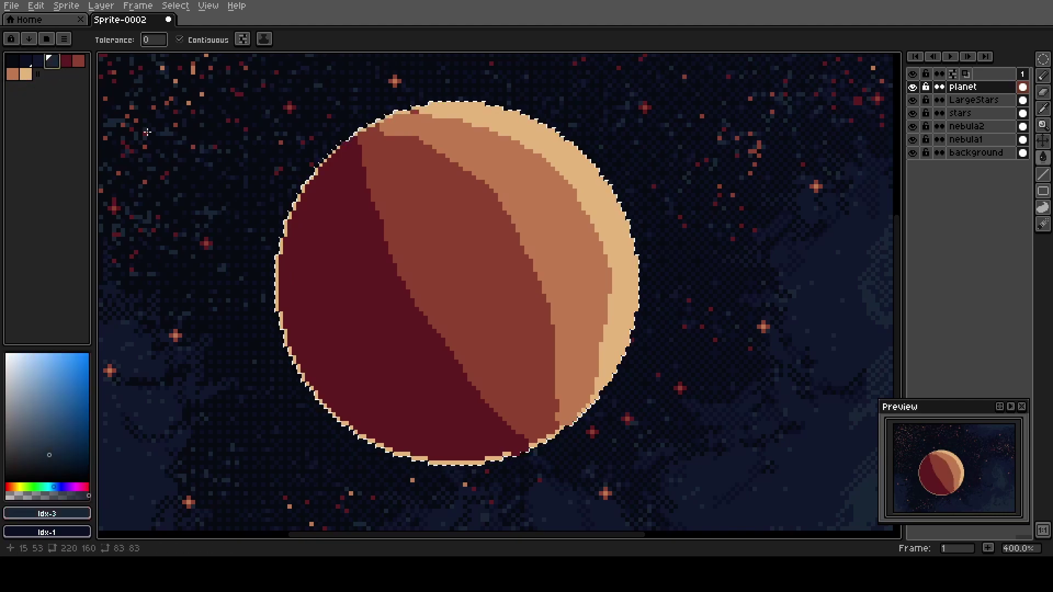
{"action": "key", "text": "b"}
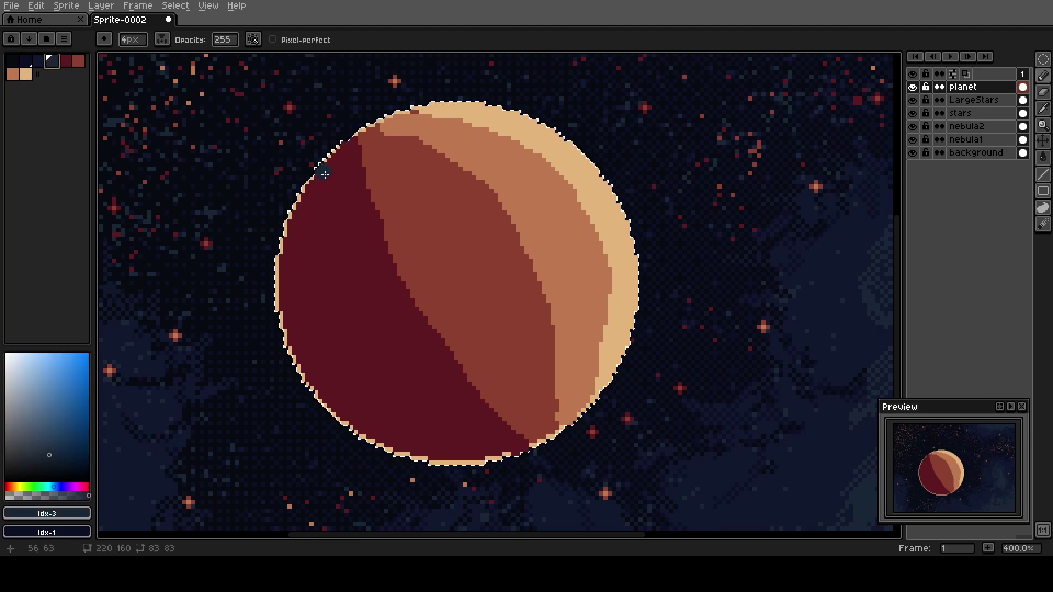
{"action": "left_click_drag", "start_coordinate": [324, 171], "coordinate": [311, 217]}
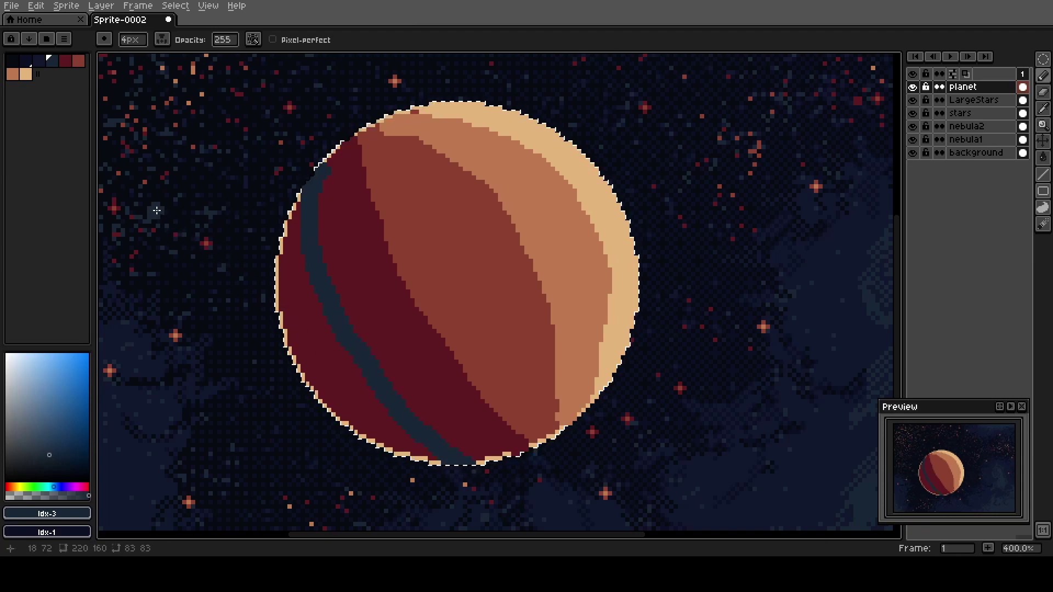
{"action": "key", "text": "g"}
{"action": "left_click", "coordinate": [359, 378]}
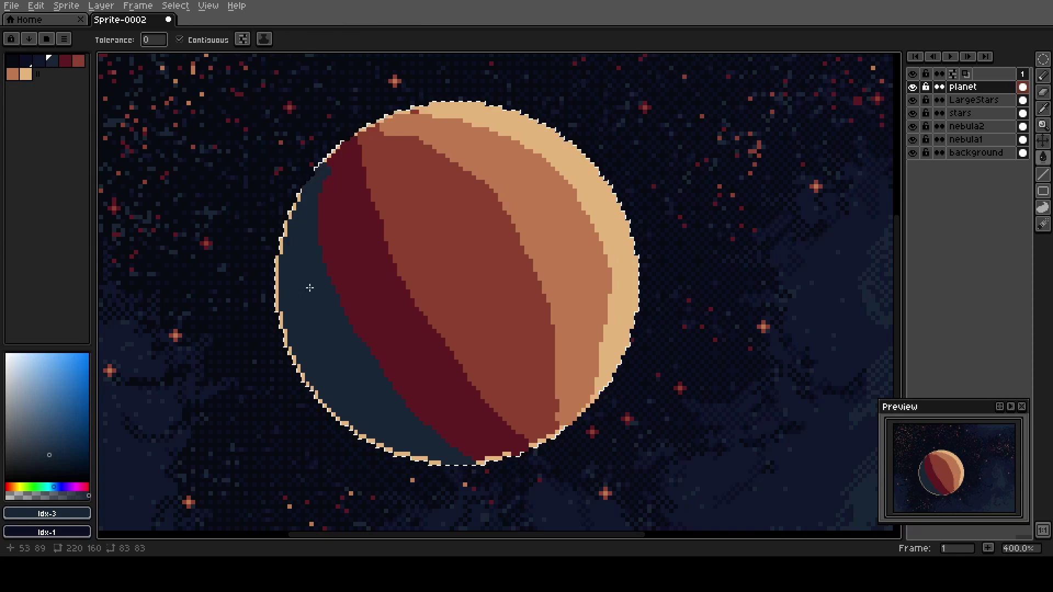
{"action": "key", "text": "b"}
{"action": "left_click", "coordinate": [303, 250], "text": "alt"}
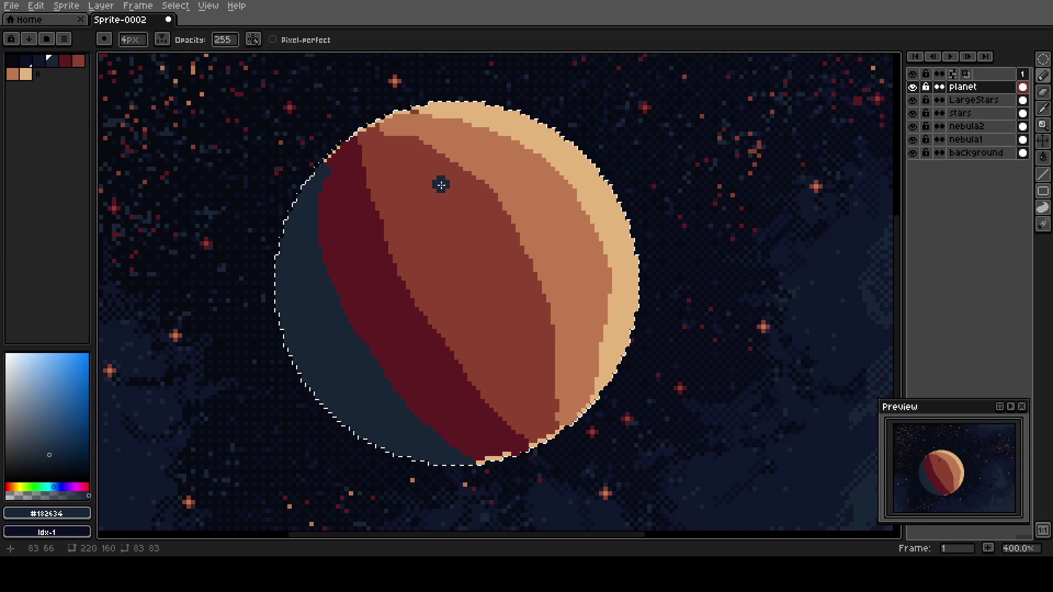
Make a 2×2 dither pattern brush from 1 px #e3b47a pixels drawn on the light midtone near the planet's upper edge
{"action": "scroll", "coordinate": [425, 192], "scroll_direction": "up", "scroll_amount": 2}
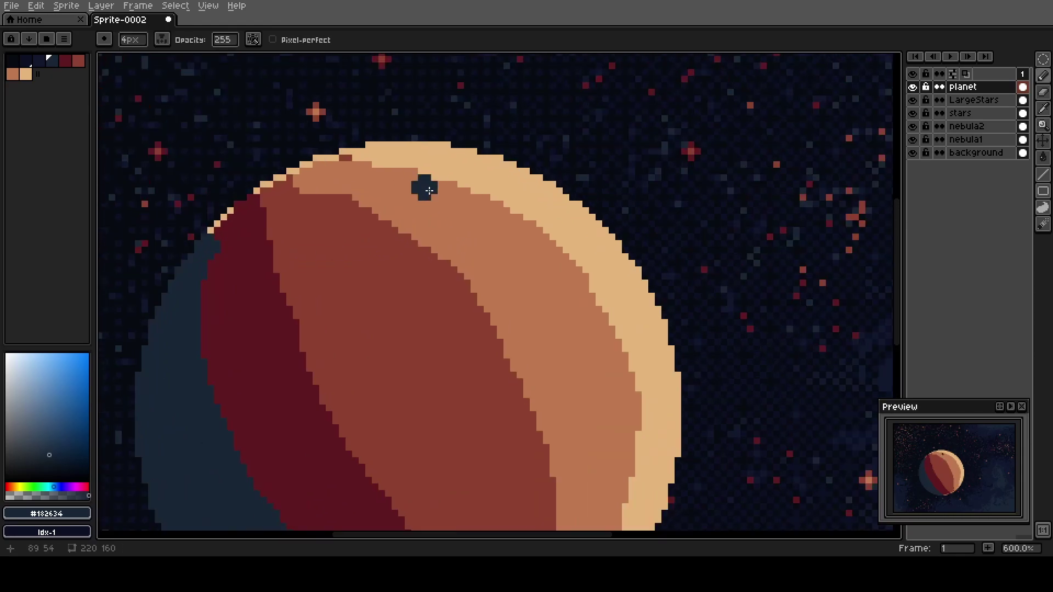
{"action": "key", "text": "b"}
{"action": "key", "text": "minus"}
{"action": "key", "text": "minus"}
{"action": "key", "text": "minus"}
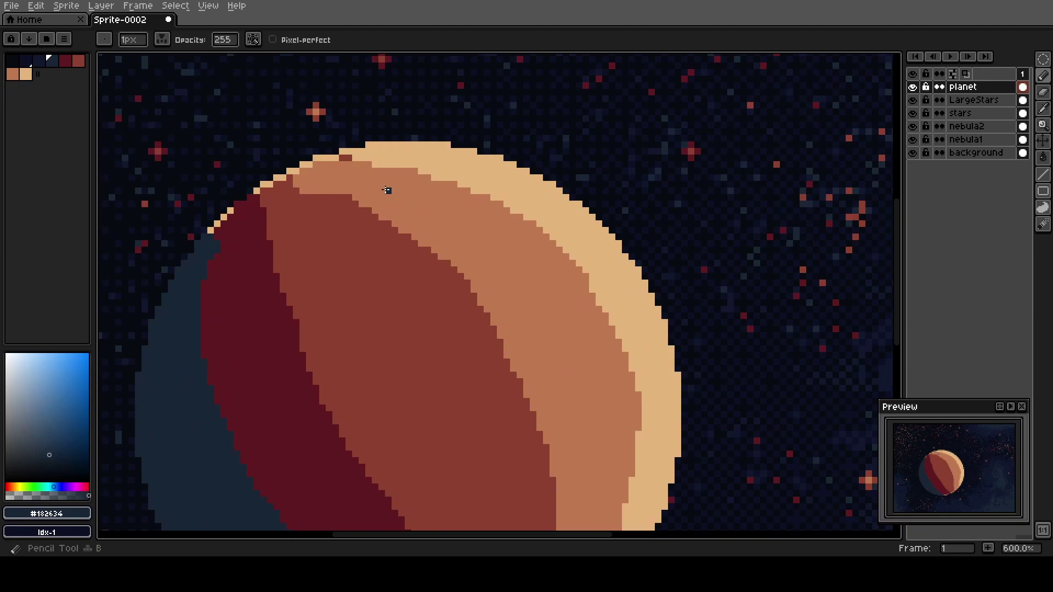
{"action": "key", "text": "i"}
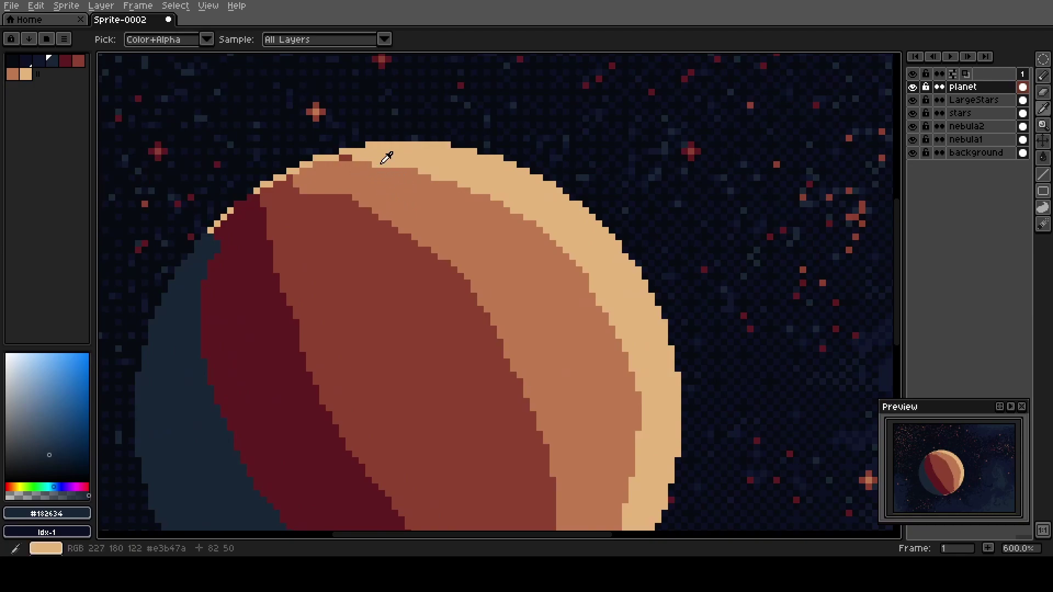
{"action": "left_click", "coordinate": [378, 162]}
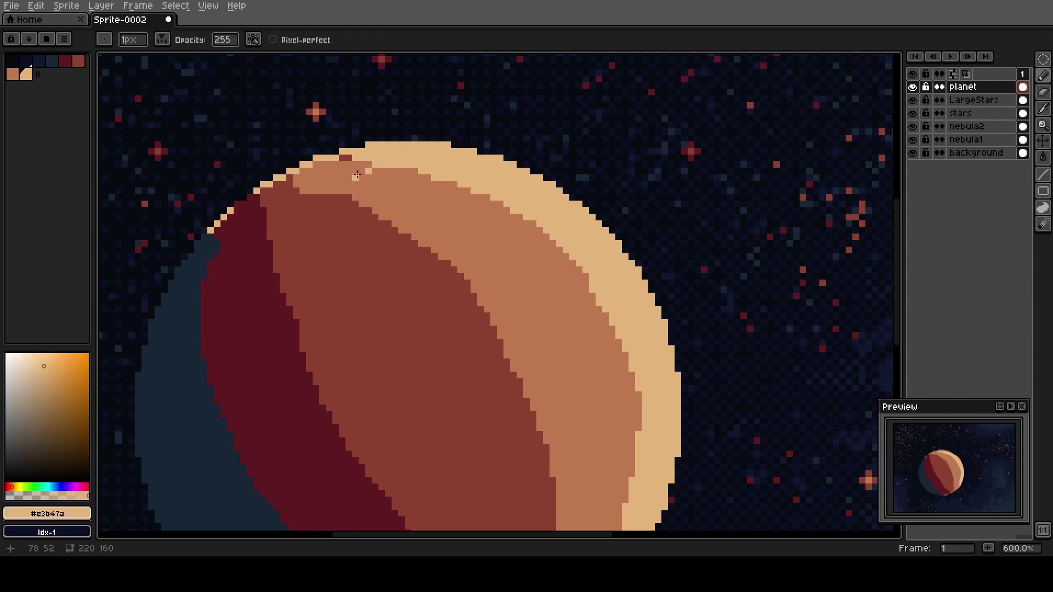
{"action": "key", "text": "m"}
{"action": "left_click_drag", "start_coordinate": [366, 163], "coordinate": [373, 170]}
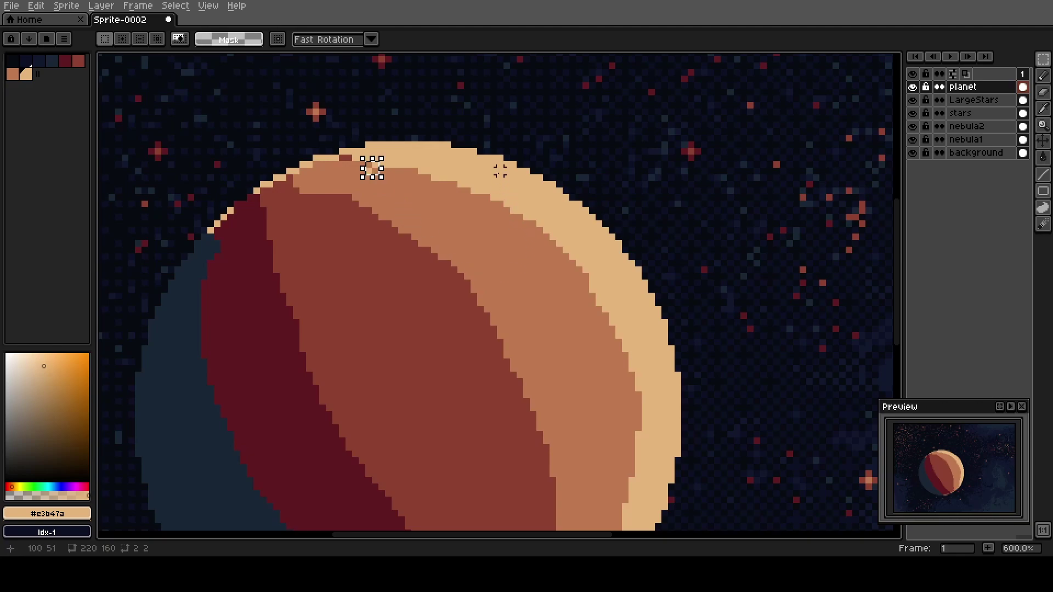
{"action": "key", "text": "ctrl+d"}
{"action": "key", "text": "b"}
Dither the boundary between the #e3b47a highlight and the light midtone band along the planet's upper and right side
{"action": "mouse_move", "coordinate": [351, 165]}
{"action": "left_mouse_down"}
{"action": "mouse_move", "coordinate": [490, 196]}
{"action": "mouse_move", "coordinate": [504, 216]}
{"action": "mouse_move", "coordinate": [585, 258]}
{"action": "mouse_move", "coordinate": [564, 279]}
{"action": "mouse_move", "coordinate": [602, 313]}
{"action": "mouse_move", "coordinate": [600, 290]}
{"action": "left_mouse_up"}
{"action": "key", "text": "space"}
{"action": "left_click_drag", "start_coordinate": [549, 358], "coordinate": [450, 238]}
{"action": "mouse_move", "coordinate": [513, 198]}
{"action": "left_mouse_down"}
{"action": "mouse_move", "coordinate": [497, 232]}
{"action": "mouse_move", "coordinate": [539, 281]}
{"action": "mouse_move", "coordinate": [500, 455]}
{"action": "left_mouse_up"}
{"action": "mouse_move", "coordinate": [523, 331]}
{"action": "left_mouse_down"}
{"action": "mouse_move", "coordinate": [417, 166]}
{"action": "mouse_move", "coordinate": [440, 280]}
{"action": "left_mouse_up"}
{"action": "key", "text": "space"}
{"action": "mouse_move", "coordinate": [396, 163]}
{"action": "left_mouse_down"}
{"action": "mouse_move", "coordinate": [439, 179]}
{"action": "mouse_move", "coordinate": [492, 238]}
{"action": "mouse_move", "coordinate": [451, 205]}
{"action": "mouse_move", "coordinate": [346, 183]}
{"action": "left_mouse_up"}
{"action": "mouse_move", "coordinate": [455, 225]}
{"action": "left_mouse_down"}
{"action": "mouse_move", "coordinate": [545, 341]}
{"action": "mouse_move", "coordinate": [540, 406]}
{"action": "left_mouse_up"}
{"action": "key", "text": "space"}
{"action": "left_click_drag", "start_coordinate": [446, 400], "coordinate": [409, 284]}
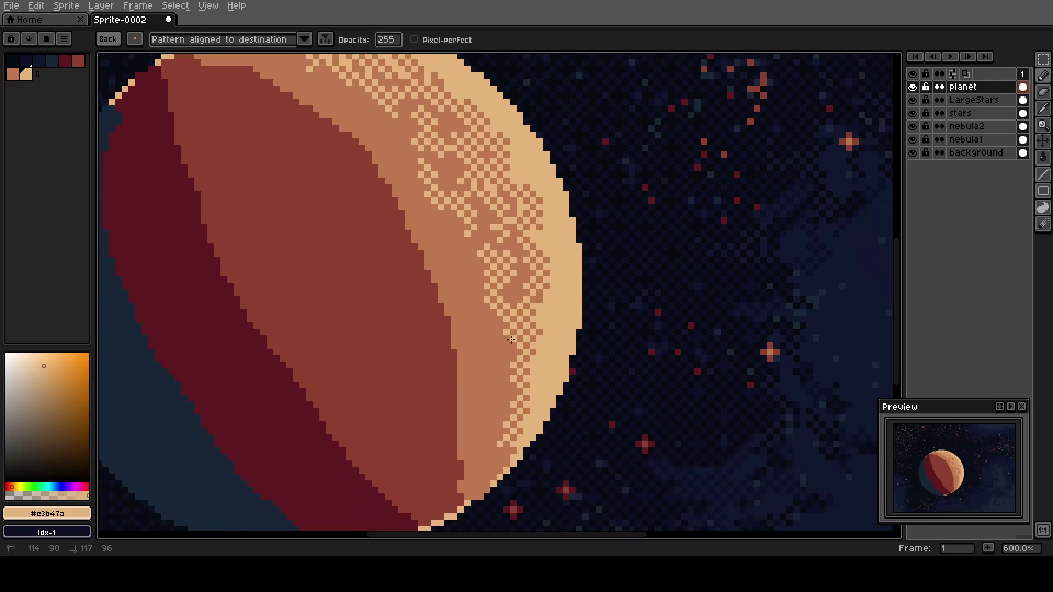
Recolour the pattern brush with #8d402f and #be794f and dither the boundary between those two midtone bands
{"action": "key", "text": "space"}
{"action": "left_click_drag", "start_coordinate": [302, 204], "coordinate": [364, 308]}
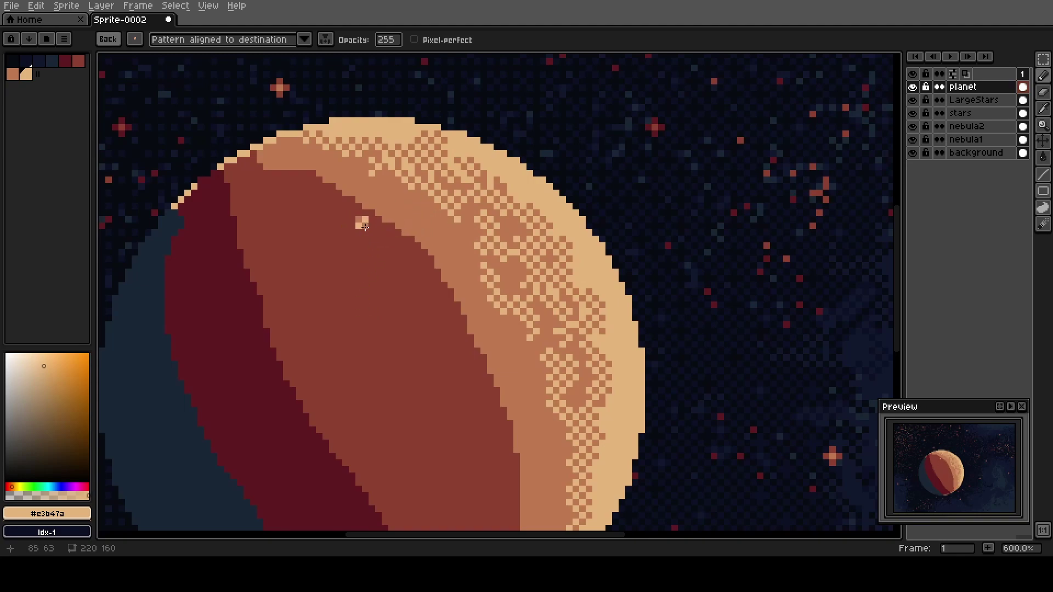
{"action": "key", "text": "alt"}
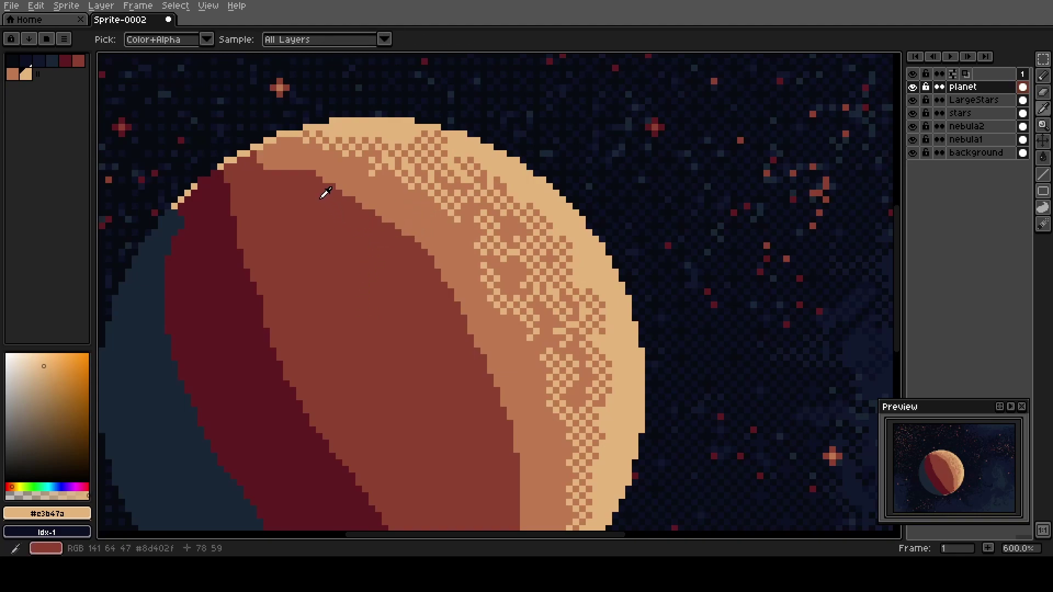
{"action": "left_click", "coordinate": [338, 220]}
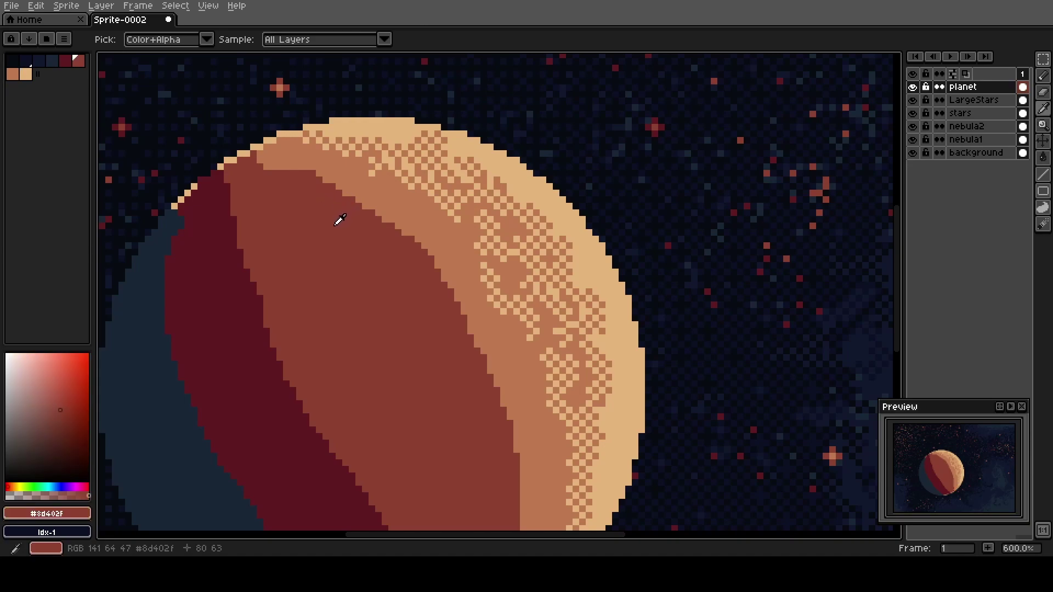
{"action": "right_click", "coordinate": [415, 199]}
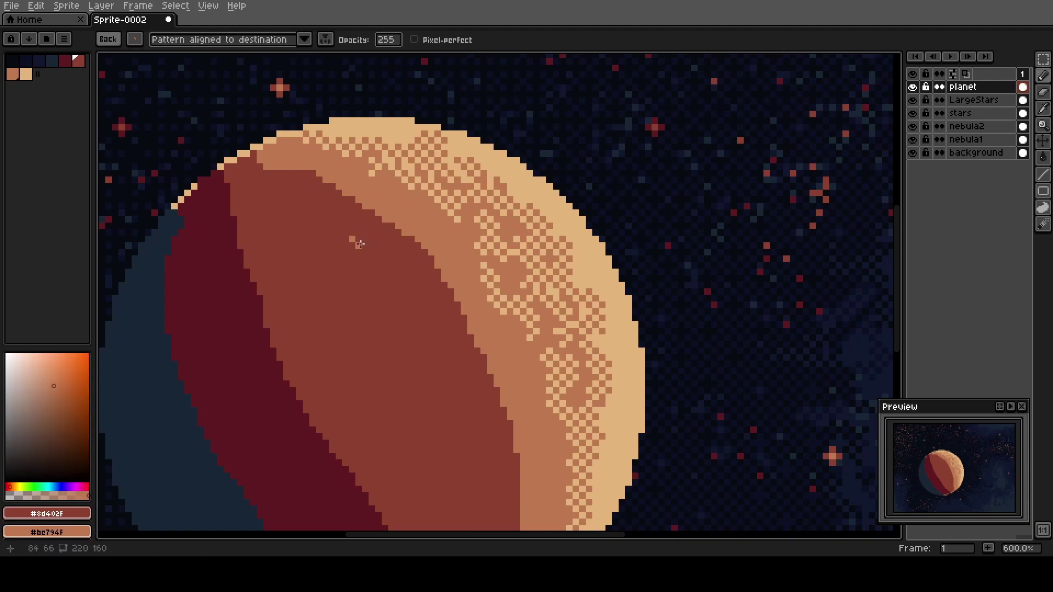
{"action": "mouse_move", "coordinate": [261, 164]}
{"action": "left_mouse_down"}
{"action": "mouse_move", "coordinate": [336, 179]}
{"action": "mouse_move", "coordinate": [303, 191]}
{"action": "mouse_move", "coordinate": [464, 259]}
{"action": "mouse_move", "coordinate": [417, 287]}
{"action": "mouse_move", "coordinate": [405, 236]}
{"action": "mouse_move", "coordinate": [356, 264]}
{"action": "mouse_move", "coordinate": [341, 254]}
{"action": "mouse_move", "coordinate": [435, 271]}
{"action": "mouse_move", "coordinate": [478, 321]}
{"action": "mouse_move", "coordinate": [444, 299]}
{"action": "mouse_move", "coordinate": [478, 356]}
{"action": "mouse_move", "coordinate": [508, 352]}
{"action": "mouse_move", "coordinate": [482, 371]}
{"action": "left_mouse_up"}
{"action": "key", "text": "space"}
{"action": "left_click_drag", "start_coordinate": [455, 446], "coordinate": [397, 309]}
{"action": "mouse_move", "coordinate": [439, 267]}
{"action": "left_mouse_down"}
{"action": "mouse_move", "coordinate": [472, 389]}
{"action": "mouse_move", "coordinate": [447, 455]}
{"action": "mouse_move", "coordinate": [430, 378]}
{"action": "mouse_move", "coordinate": [393, 340]}
{"action": "mouse_move", "coordinate": [417, 280]}
{"action": "mouse_move", "coordinate": [315, 168]}
{"action": "mouse_move", "coordinate": [285, 159]}
{"action": "mouse_move", "coordinate": [361, 248]}
{"action": "left_mouse_up"}
Set the pattern brush to #5e1a20 and #8d402f and dither the transition between the dark red and reddish-brown bands
{"action": "key", "text": "space"}
{"action": "key", "text": "space"}
{"action": "left_click_drag", "start_coordinate": [384, 371], "coordinate": [374, 227]}
{"action": "left_click", "coordinate": [376, 361], "text": "alt"}
{"action": "right_click", "coordinate": [427, 313], "text": "alt"}
{"action": "mouse_move", "coordinate": [458, 389]}
{"action": "left_mouse_down"}
{"action": "mouse_move", "coordinate": [499, 427]}
{"action": "mouse_move", "coordinate": [483, 420]}
{"action": "mouse_move", "coordinate": [484, 364]}
{"action": "mouse_move", "coordinate": [381, 342]}
{"action": "mouse_move", "coordinate": [371, 310]}
{"action": "mouse_move", "coordinate": [382, 281]}
{"action": "mouse_move", "coordinate": [349, 246]}
{"action": "mouse_move", "coordinate": [370, 211]}
{"action": "mouse_move", "coordinate": [289, 176]}
{"action": "mouse_move", "coordinate": [301, 151]}
{"action": "mouse_move", "coordinate": [263, 102]}
{"action": "left_mouse_up"}
{"action": "key", "text": "space"}
{"action": "mouse_move", "coordinate": [273, 138]}
{"action": "left_mouse_down"}
{"action": "mouse_move", "coordinate": [333, 236]}
{"action": "mouse_move", "coordinate": [302, 130]}
{"action": "mouse_move", "coordinate": [309, 107]}
{"action": "left_mouse_up"}
{"action": "mouse_move", "coordinate": [361, 178]}
{"action": "left_mouse_down"}
{"action": "mouse_move", "coordinate": [395, 262]}
{"action": "mouse_move", "coordinate": [434, 290]}
{"action": "mouse_move", "coordinate": [464, 347]}
{"action": "mouse_move", "coordinate": [483, 453]}
{"action": "mouse_move", "coordinate": [367, 352]}
{"action": "mouse_move", "coordinate": [314, 230]}
{"action": "mouse_move", "coordinate": [299, 149]}
{"action": "left_mouse_up"}
Set the pattern brush to #5e1a20 and #182634 and dither the dark red band into the blue shadow region
{"action": "key", "text": "space"}
{"action": "left_click_drag", "start_coordinate": [342, 359], "coordinate": [338, 230]}
{"action": "key", "text": "alt"}
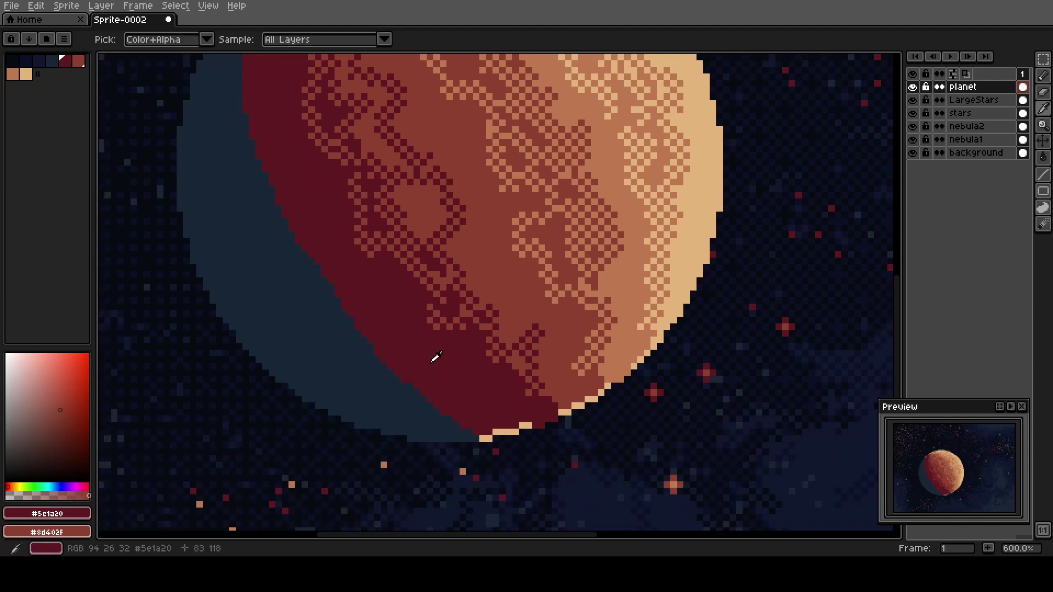
{"action": "right_click", "coordinate": [378, 377]}
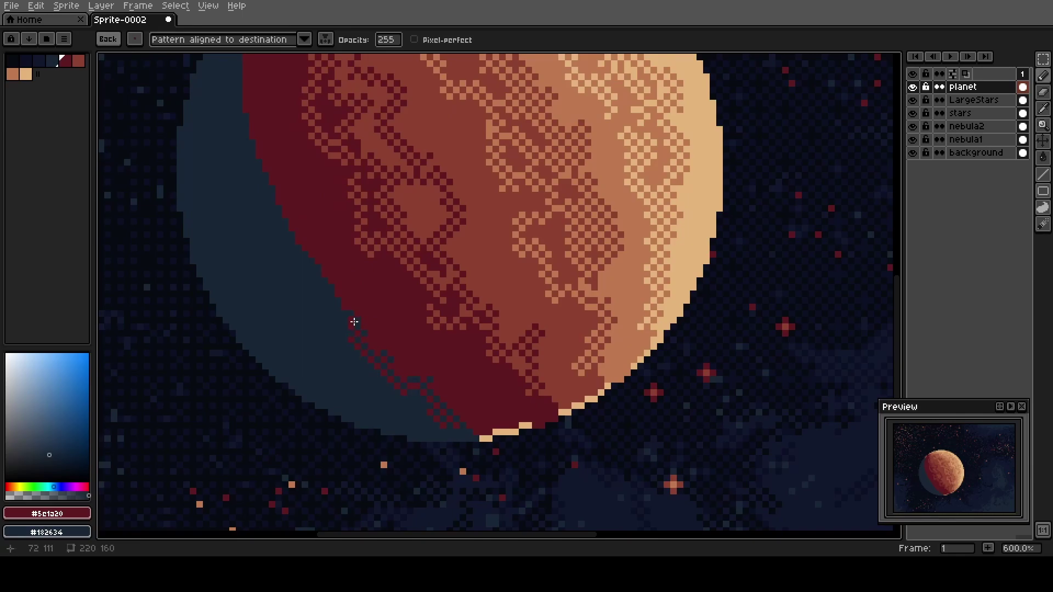
{"action": "key", "text": "space"}
{"action": "left_click_drag", "start_coordinate": [243, 131], "coordinate": [310, 305]}
{"action": "left_click_drag", "start_coordinate": [302, 199], "coordinate": [319, 144]}
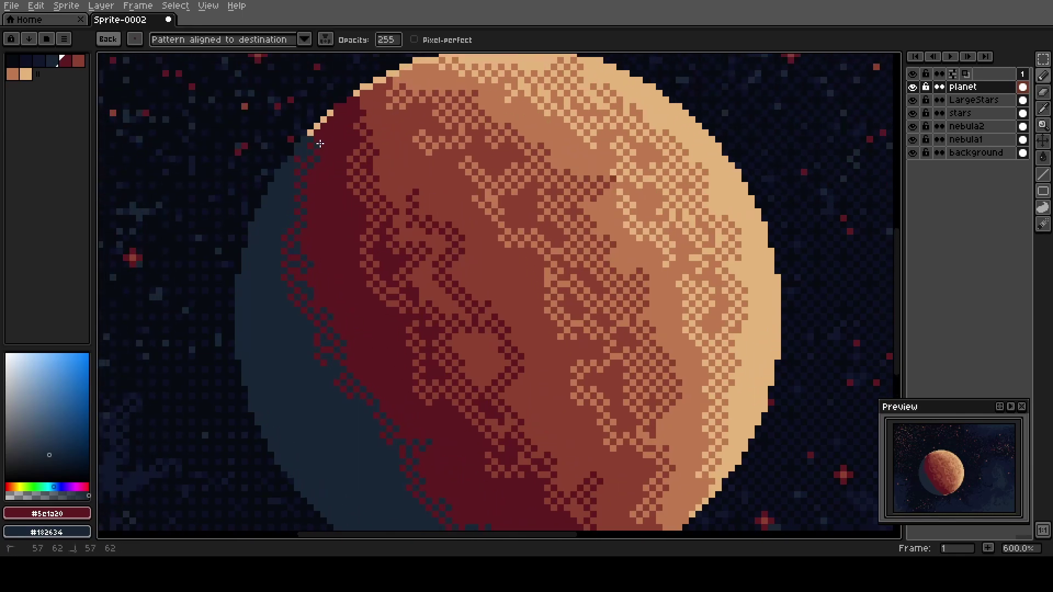
{"action": "key", "text": "space"}
{"action": "left_click_drag", "start_coordinate": [348, 422], "coordinate": [336, 286]}
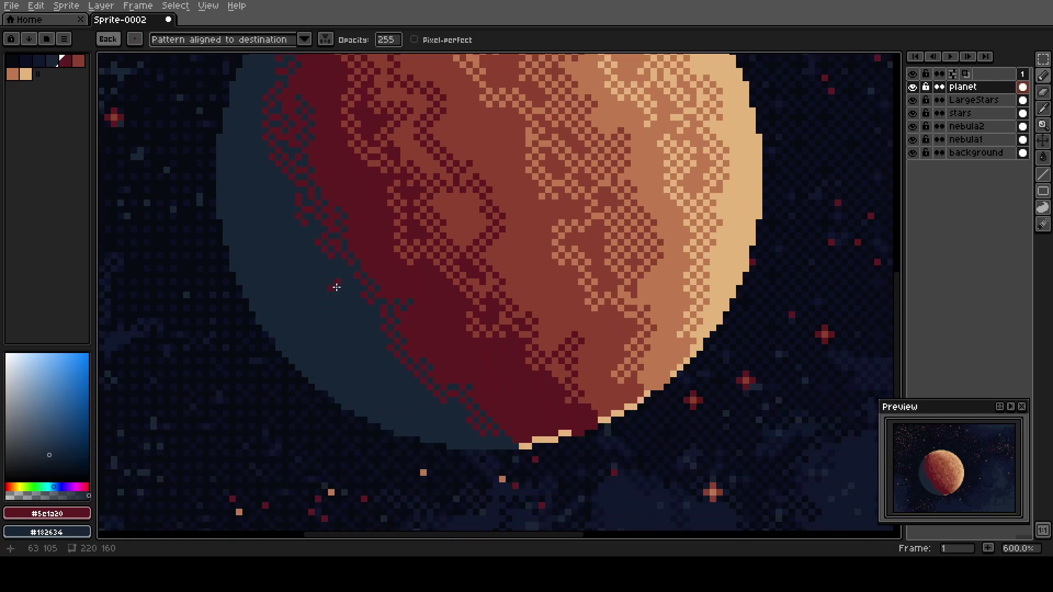
{"action": "left_click_drag", "start_coordinate": [417, 360], "coordinate": [480, 413]}
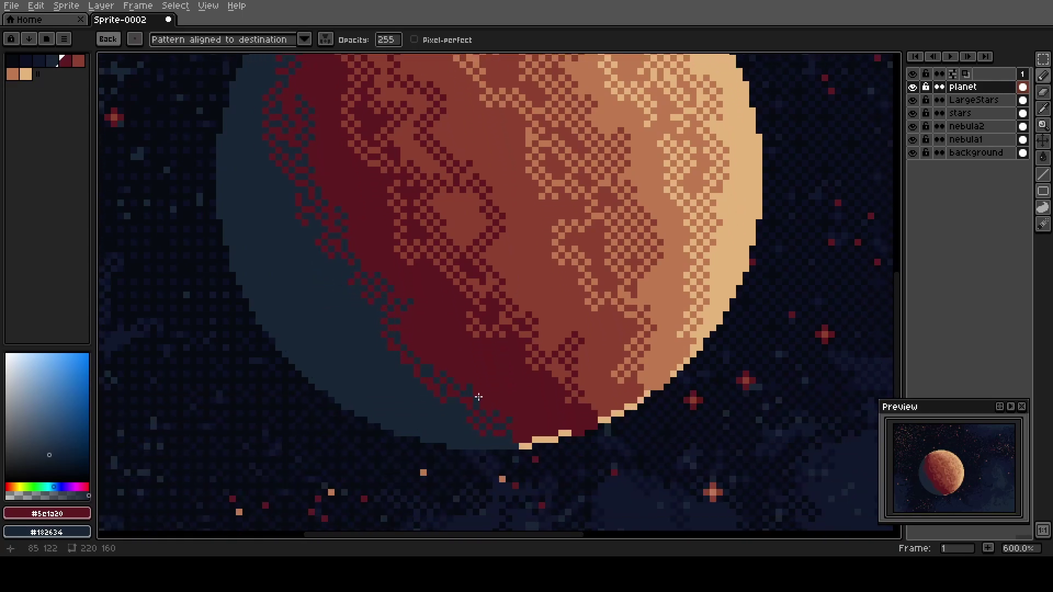
Examine the dithered colour transitions across the whole planet and up close
{"action": "key", "text": "space"}
{"action": "left_click_drag", "start_coordinate": [311, 213], "coordinate": [317, 221]}
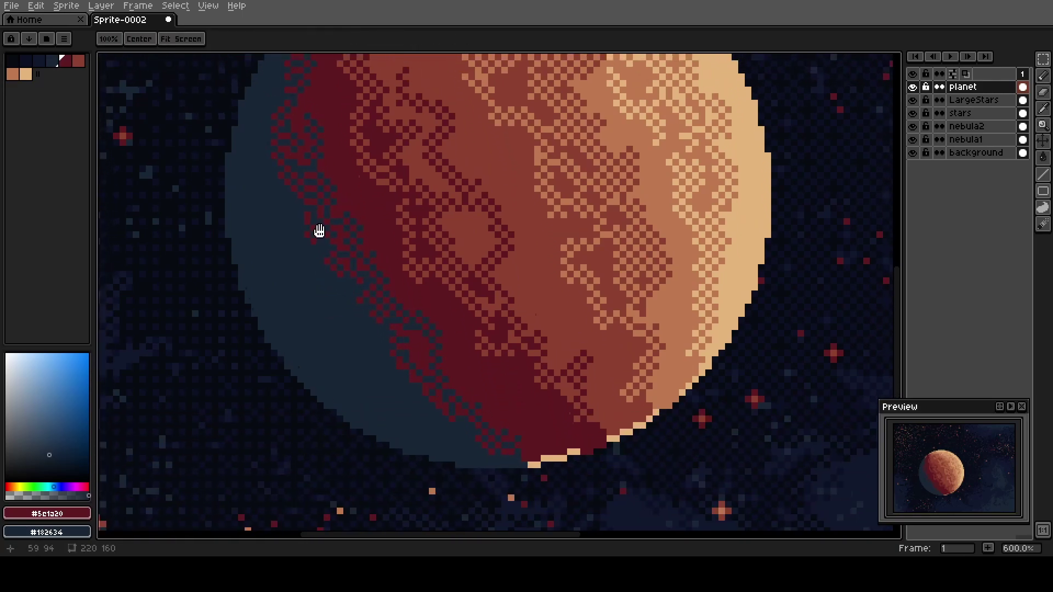
{"action": "scroll", "coordinate": [317, 222], "scroll_direction": "down", "scroll_amount": 5}
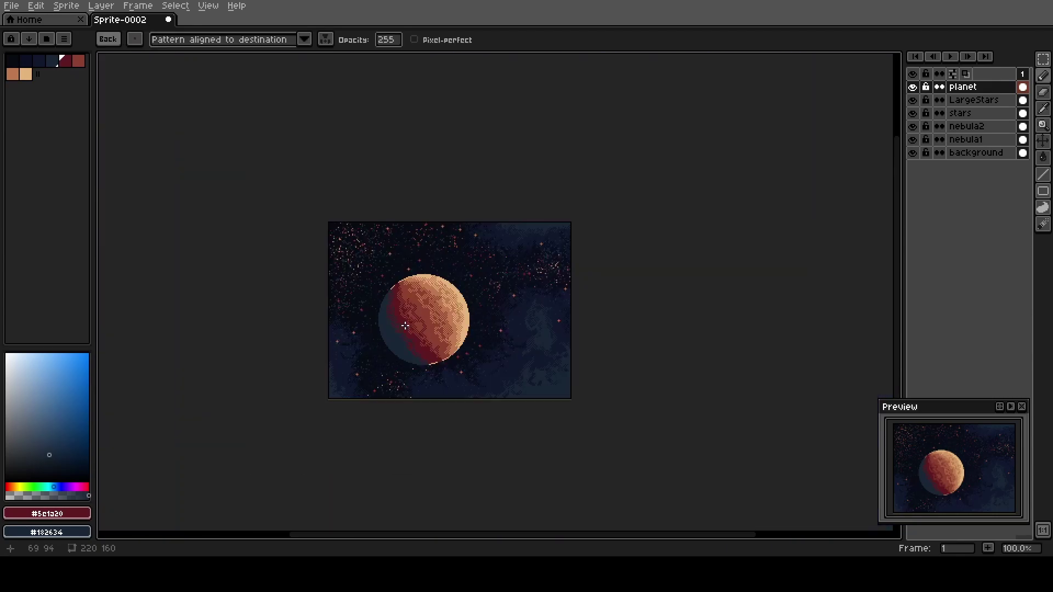
{"action": "scroll", "coordinate": [405, 326], "scroll_direction": "up", "scroll_amount": 1}
{"action": "key", "text": "space"}
{"action": "left_click_drag", "start_coordinate": [444, 313], "coordinate": [407, 342]}
{"action": "scroll", "coordinate": [431, 273], "scroll_direction": "up", "scroll_amount": 3}
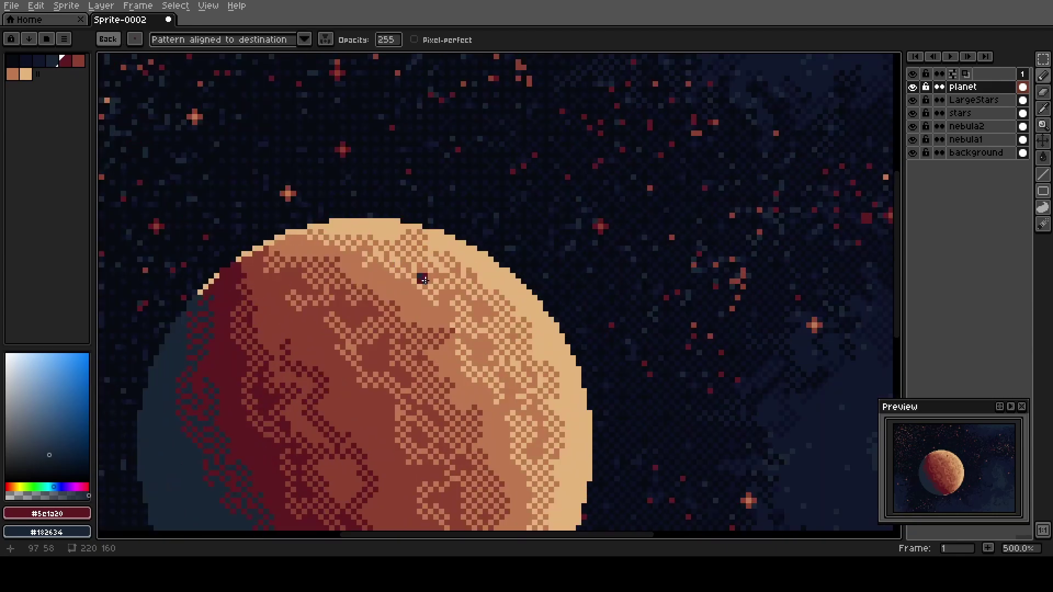
{"action": "key", "text": "space"}
{"action": "left_click_drag", "start_coordinate": [281, 400], "coordinate": [430, 256]}
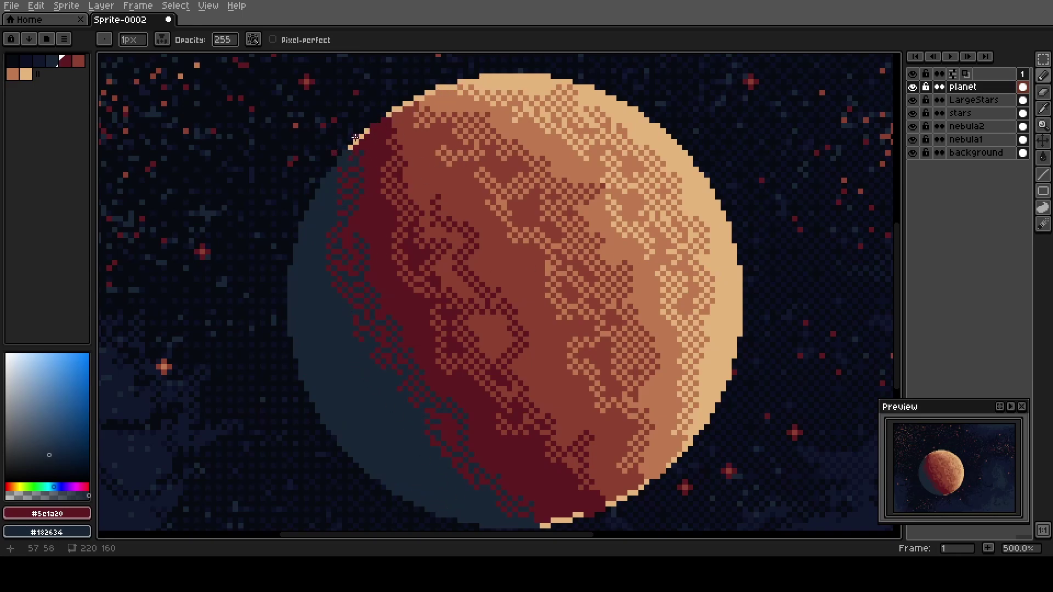
Fill the gaps in the #e3b47a outline at the planet's upper-left and bottom edges with the 1 px pencil
{"action": "scroll", "coordinate": [384, 128], "scroll_direction": "up", "scroll_amount": 2}
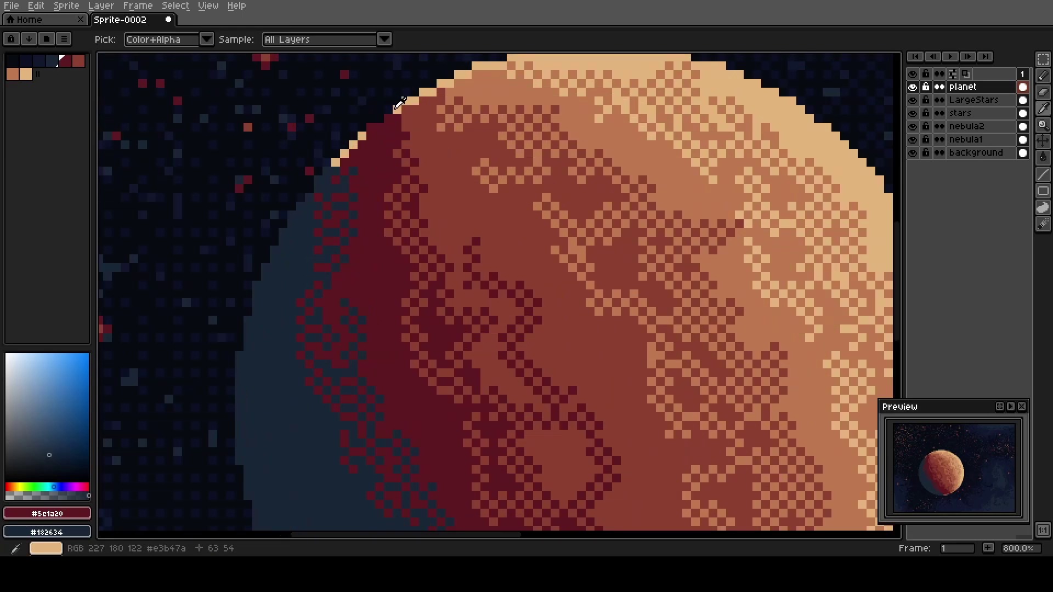
{"action": "left_click", "coordinate": [386, 125], "text": "alt"}
{"action": "left_click", "coordinate": [388, 118]}
{"action": "left_click", "coordinate": [379, 127]}
{"action": "left_click", "coordinate": [371, 126]}
{"action": "key", "text": "space"}
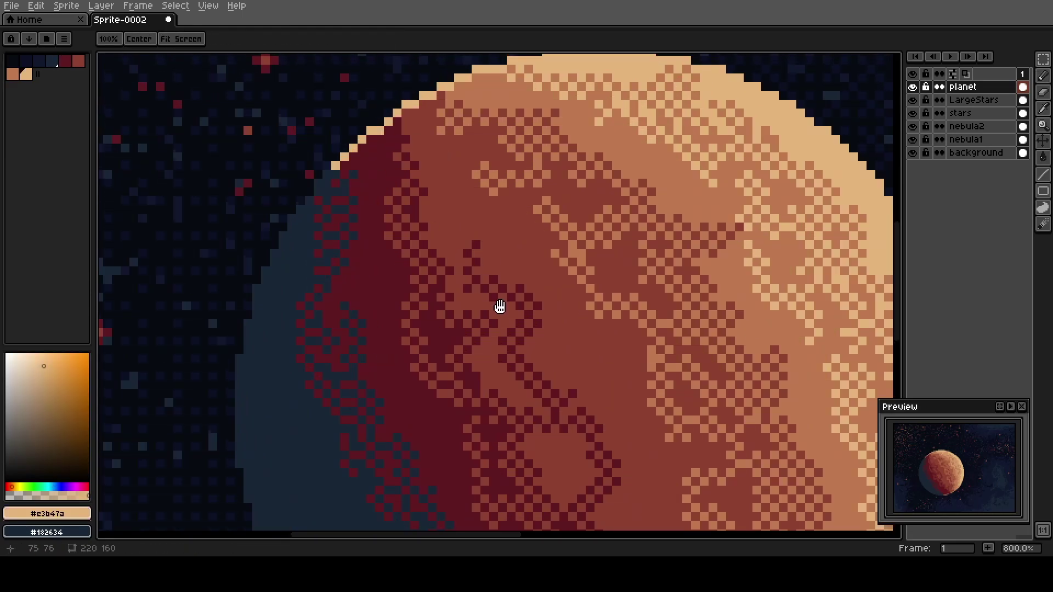
{"action": "left_click_drag", "start_coordinate": [498, 305], "coordinate": [357, 125]}
{"action": "left_click_drag", "start_coordinate": [536, 308], "coordinate": [501, 219]}
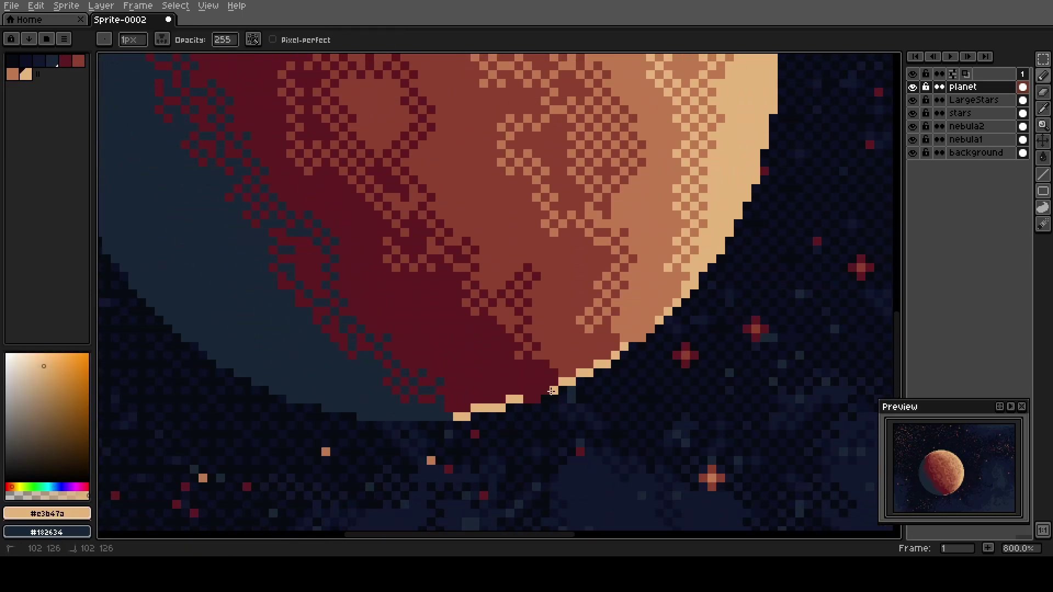
{"action": "left_click", "coordinate": [528, 399]}
{"action": "left_click", "coordinate": [545, 391]}
Draw a 1 px Idx-4 outline along the shadow side of the planet, from its upper left around to the bottom
{"action": "scroll", "coordinate": [456, 330], "scroll_direction": "down", "scroll_amount": 1}
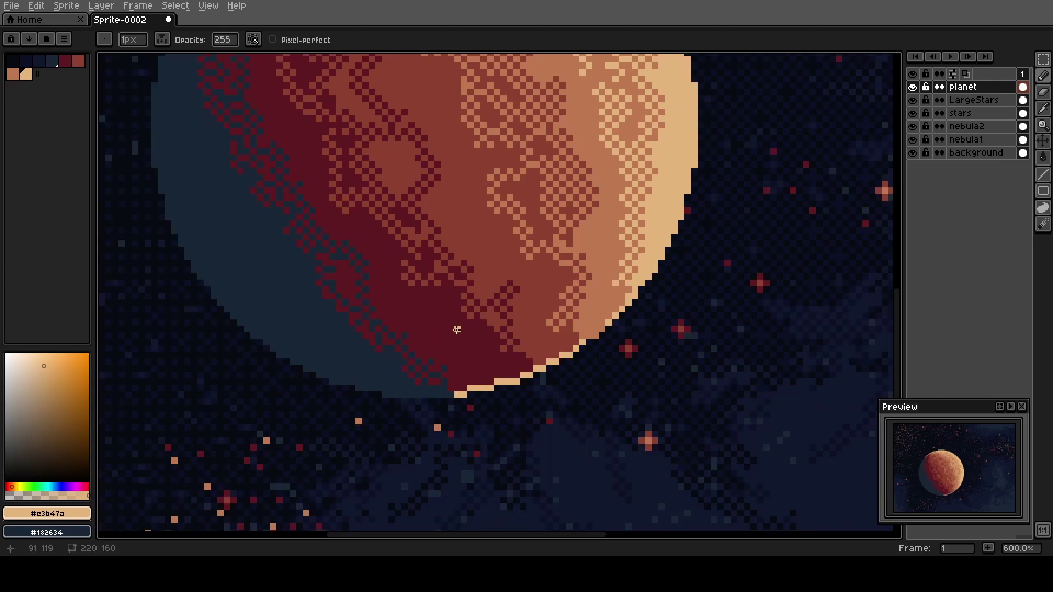
{"action": "scroll", "coordinate": [575, 329], "scroll_direction": "up", "scroll_amount": 2}
{"action": "scroll", "coordinate": [420, 246], "scroll_direction": "down", "scroll_amount": 2}
{"action": "key", "text": "space"}
{"action": "left_click_drag", "start_coordinate": [420, 246], "coordinate": [542, 326]}
{"action": "left_click", "coordinate": [348, 320], "text": "alt"}
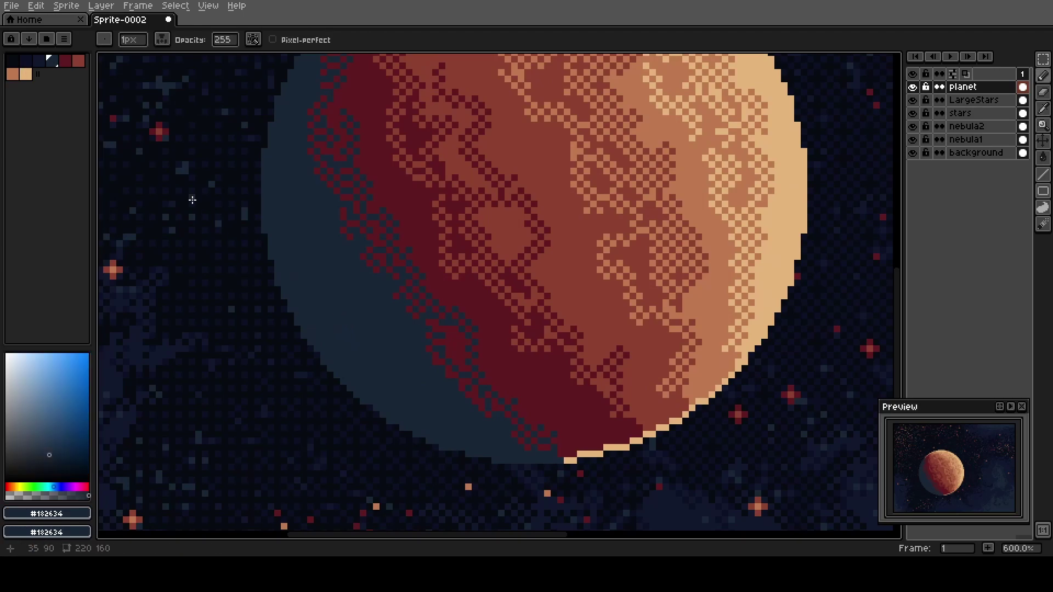
{"action": "left_click", "coordinate": [66, 65]}
{"action": "key", "text": "space"}
{"action": "left_click_drag", "start_coordinate": [299, 155], "coordinate": [343, 254]}
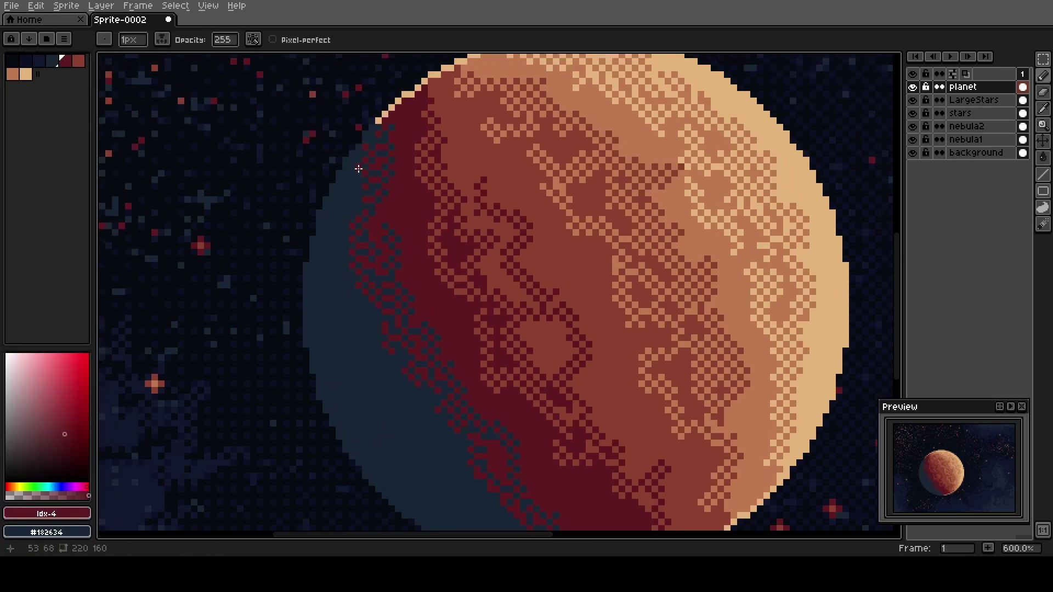
{"action": "left_click", "coordinate": [365, 135]}
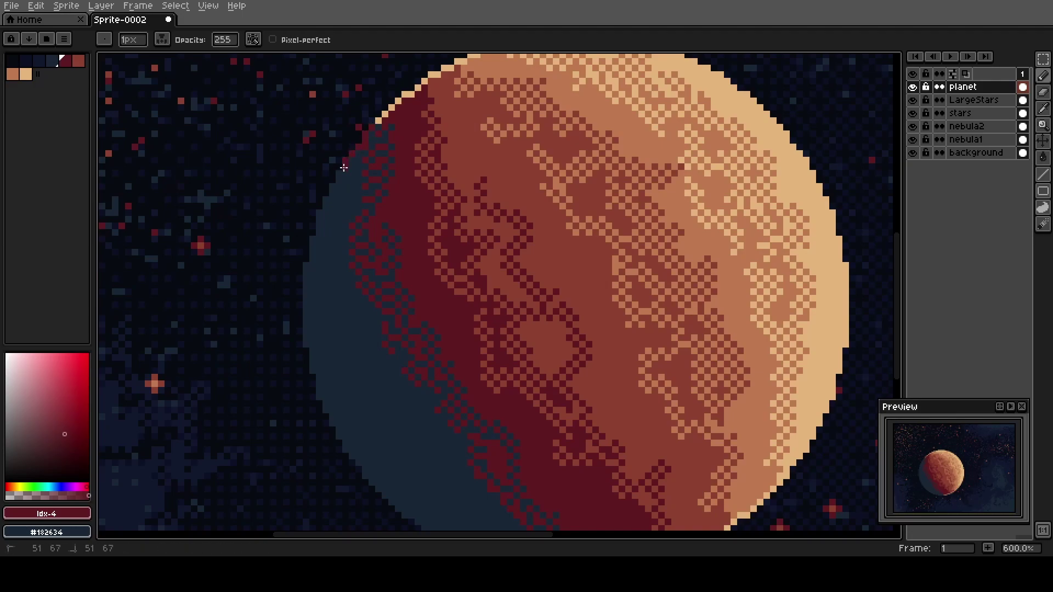
{"action": "mouse_move", "coordinate": [339, 174]}
{"action": "left_mouse_down"}
{"action": "mouse_move", "coordinate": [324, 196]}
{"action": "mouse_move", "coordinate": [340, 185]}
{"action": "mouse_move", "coordinate": [306, 265]}
{"action": "mouse_move", "coordinate": [306, 353]}
{"action": "mouse_move", "coordinate": [308, 343]}
{"action": "mouse_move", "coordinate": [325, 379]}
{"action": "mouse_move", "coordinate": [317, 396]}
{"action": "mouse_move", "coordinate": [359, 401]}
{"action": "mouse_move", "coordinate": [338, 281]}
{"action": "mouse_move", "coordinate": [298, 262]}
{"action": "left_mouse_up"}
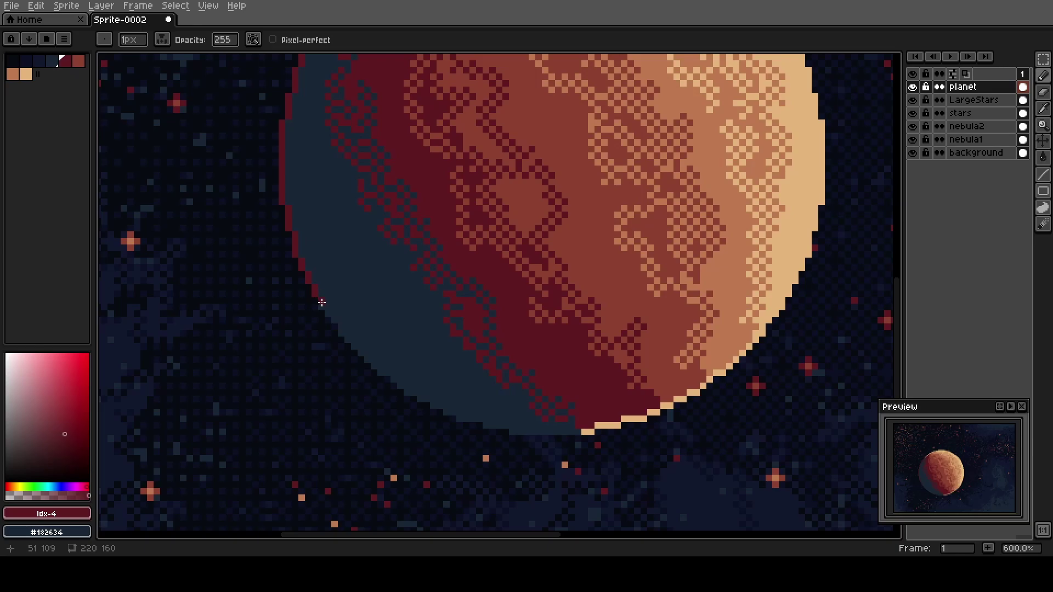
{"action": "left_click_drag", "start_coordinate": [323, 310], "coordinate": [349, 336]}
{"action": "mouse_move", "coordinate": [340, 333]}
{"action": "left_mouse_down"}
{"action": "mouse_move", "coordinate": [379, 374]}
{"action": "mouse_move", "coordinate": [460, 418]}
{"action": "mouse_move", "coordinate": [562, 432]}
{"action": "left_mouse_up"}
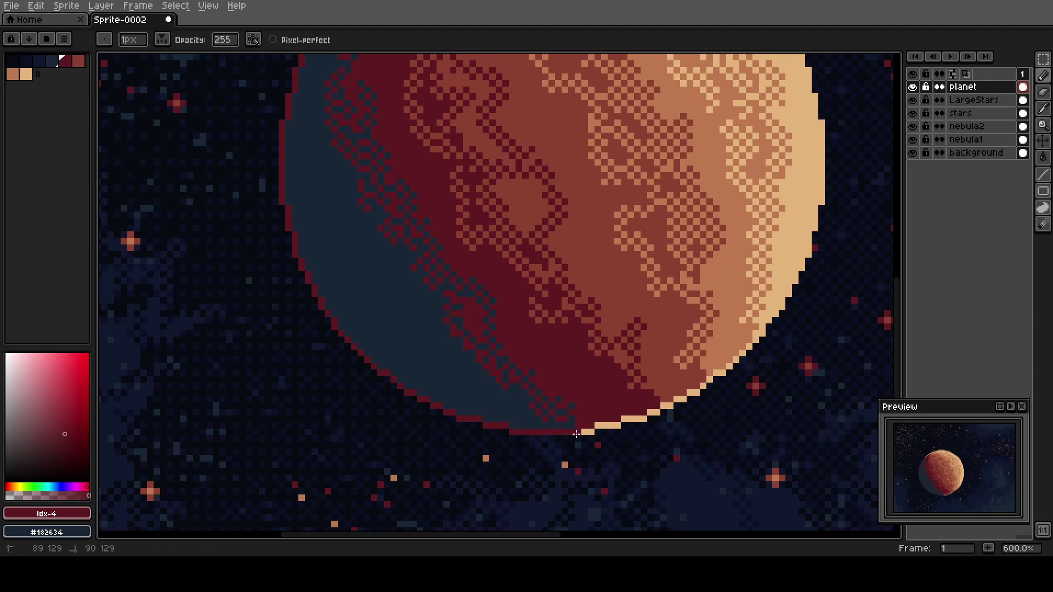
Paint solid #e3b47a patches over parts of the highlight dithering near the planet's upper right
{"action": "scroll", "coordinate": [463, 338], "scroll_direction": "down", "scroll_amount": 4}
{"action": "key", "text": "space"}
{"action": "left_click_drag", "start_coordinate": [475, 261], "coordinate": [405, 323]}
{"action": "scroll", "coordinate": [430, 290], "scroll_direction": "up", "scroll_amount": 4}
{"action": "scroll", "coordinate": [430, 291], "scroll_direction": "up", "scroll_amount": 1}
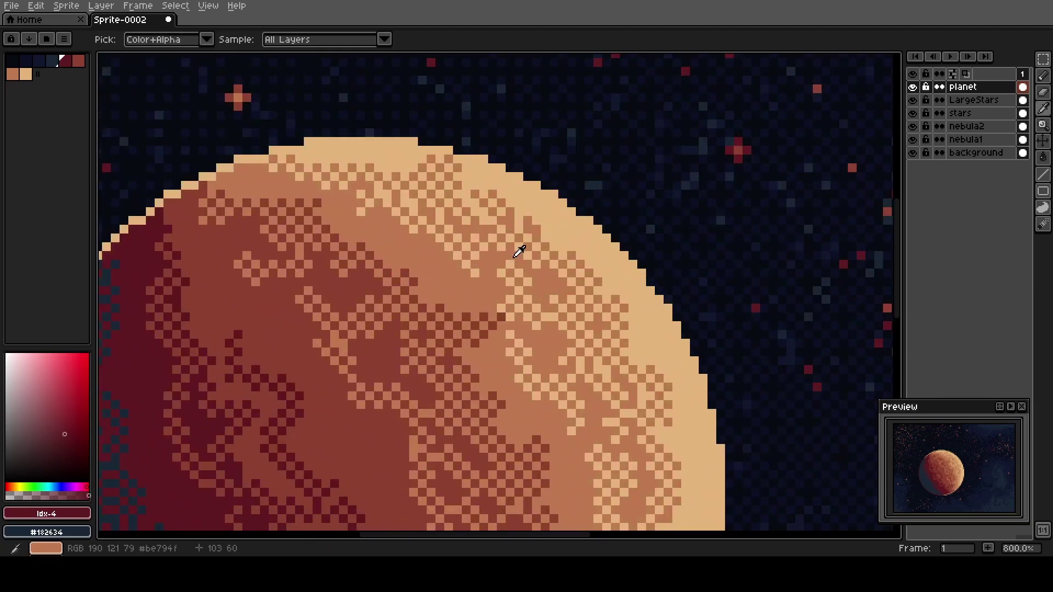
{"action": "left_click", "coordinate": [541, 204], "text": "alt"}
{"action": "mouse_move", "coordinate": [455, 185]}
{"action": "left_mouse_down"}
{"action": "mouse_move", "coordinate": [424, 216]}
{"action": "mouse_move", "coordinate": [446, 230]}
{"action": "mouse_move", "coordinate": [427, 271]}
{"action": "mouse_move", "coordinate": [419, 201]}
{"action": "left_mouse_up"}
{"action": "mouse_move", "coordinate": [614, 300]}
{"action": "left_mouse_down"}
{"action": "mouse_move", "coordinate": [614, 331]}
{"action": "mouse_move", "coordinate": [595, 352]}
{"action": "left_mouse_up"}
Paint solid #be794f patches into the dithering between the light midtone and reddish-brown bands
{"action": "key", "text": "space"}
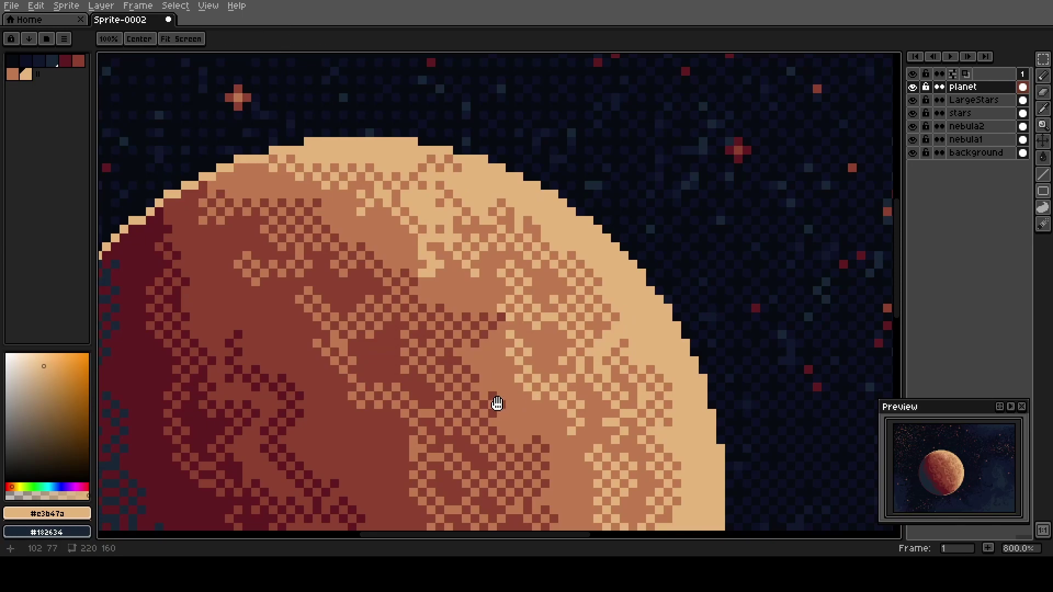
{"action": "left_click_drag", "start_coordinate": [498, 406], "coordinate": [422, 244]}
{"action": "mouse_move", "coordinate": [590, 399]}
{"action": "left_mouse_down"}
{"action": "mouse_move", "coordinate": [570, 398]}
{"action": "mouse_move", "coordinate": [533, 326]}
{"action": "mouse_move", "coordinate": [513, 176]}
{"action": "mouse_move", "coordinate": [433, 252]}
{"action": "mouse_move", "coordinate": [342, 291]}
{"action": "left_mouse_up"}
{"action": "left_click", "coordinate": [441, 248], "text": "alt"}
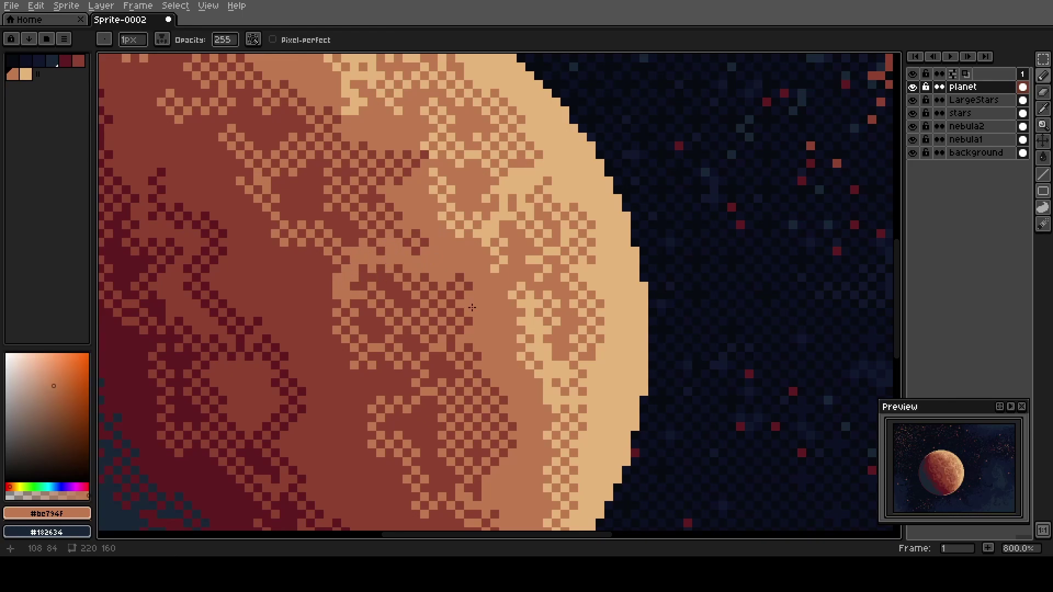
{"action": "mouse_move", "coordinate": [474, 373]}
{"action": "left_mouse_down"}
{"action": "mouse_move", "coordinate": [465, 409]}
{"action": "mouse_move", "coordinate": [407, 392]}
{"action": "left_mouse_up"}
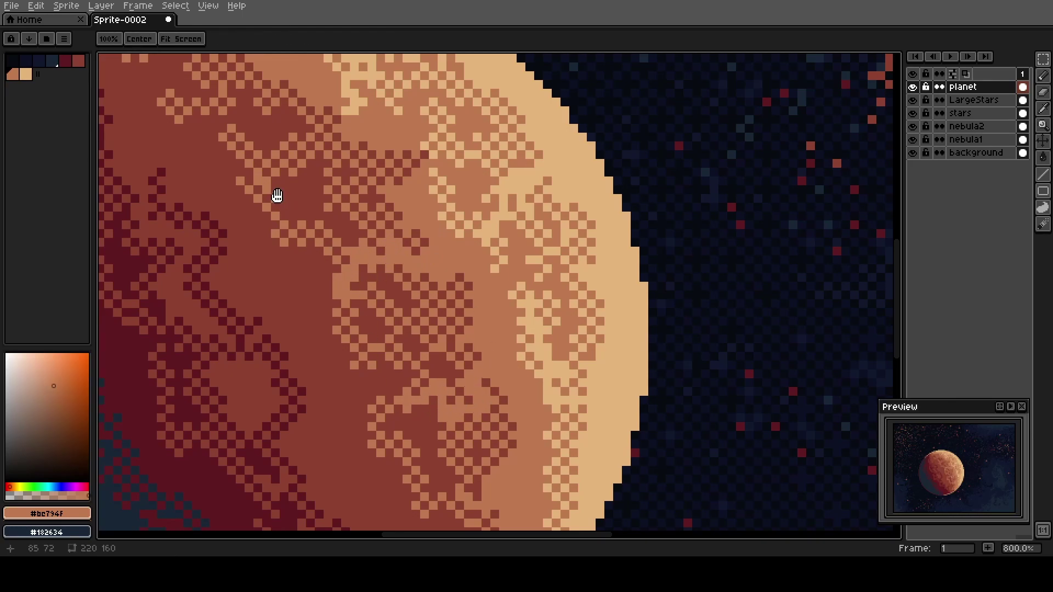
{"action": "left_click_drag", "start_coordinate": [277, 198], "coordinate": [322, 359]}
{"action": "mouse_move", "coordinate": [364, 280]}
{"action": "left_mouse_down"}
{"action": "mouse_move", "coordinate": [335, 321]}
{"action": "mouse_move", "coordinate": [311, 333]}
{"action": "left_mouse_up"}
{"action": "left_click_drag", "start_coordinate": [402, 307], "coordinate": [398, 369]}
{"action": "mouse_move", "coordinate": [275, 200]}
{"action": "left_mouse_down"}
{"action": "mouse_move", "coordinate": [248, 232]}
{"action": "mouse_move", "coordinate": [250, 264]}
{"action": "left_mouse_up"}
Paint a solid #8d402f patch over the dithering in the lower-right part of the light midtone band
{"action": "left_click_drag", "start_coordinate": [245, 398], "coordinate": [284, 194]}
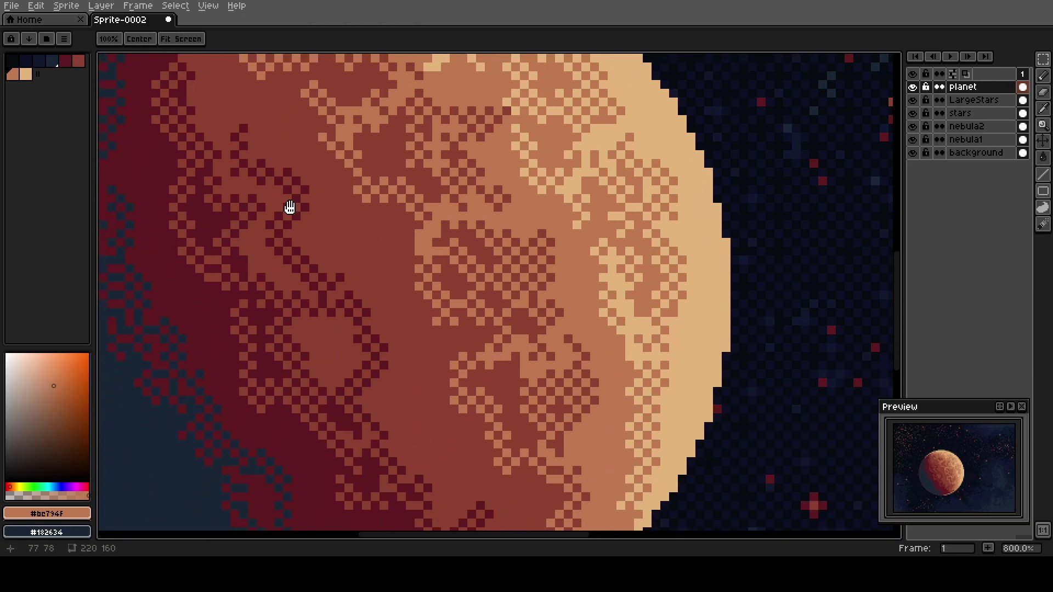
{"action": "left_click_drag", "start_coordinate": [349, 325], "coordinate": [319, 254]}
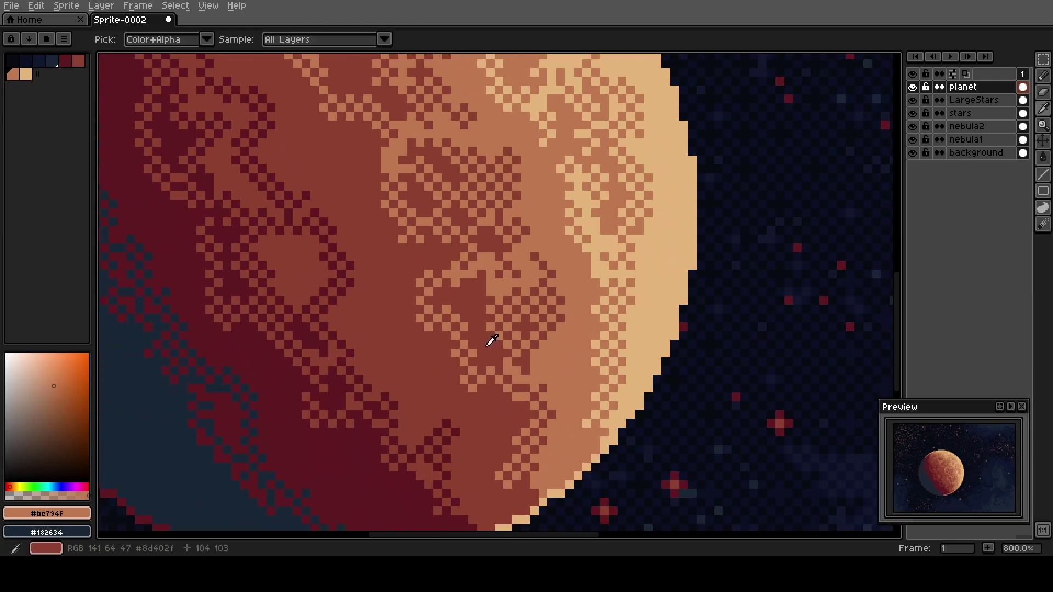
{"action": "left_click", "coordinate": [488, 343], "text": "alt"}
{"action": "mouse_move", "coordinate": [488, 343]}
{"action": "left_mouse_down"}
{"action": "mouse_move", "coordinate": [538, 315]}
{"action": "mouse_move", "coordinate": [563, 283]}
{"action": "mouse_move", "coordinate": [547, 280]}
{"action": "mouse_move", "coordinate": [544, 316]}
{"action": "mouse_move", "coordinate": [526, 293]}
{"action": "mouse_move", "coordinate": [544, 279]}
{"action": "left_mouse_up"}
{"action": "left_click_drag", "start_coordinate": [274, 356], "coordinate": [437, 364]}
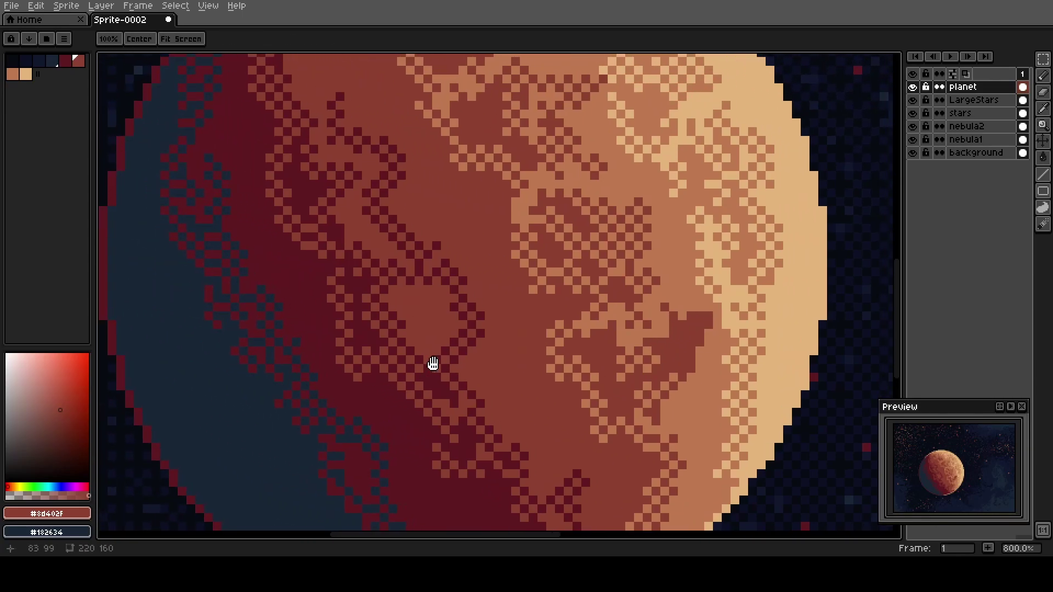
Paint a solid #5e1a20 patch into the upper-left reddish-brown dithering and a solid #8d402f patch into the dark red band's lower dithering
{"action": "left_click", "coordinate": [319, 320], "text": "alt"}
{"action": "mouse_move", "coordinate": [340, 271]}
{"action": "left_mouse_down"}
{"action": "mouse_move", "coordinate": [323, 189]}
{"action": "mouse_move", "coordinate": [354, 152]}
{"action": "mouse_move", "coordinate": [390, 160]}
{"action": "mouse_move", "coordinate": [371, 159]}
{"action": "left_mouse_up"}
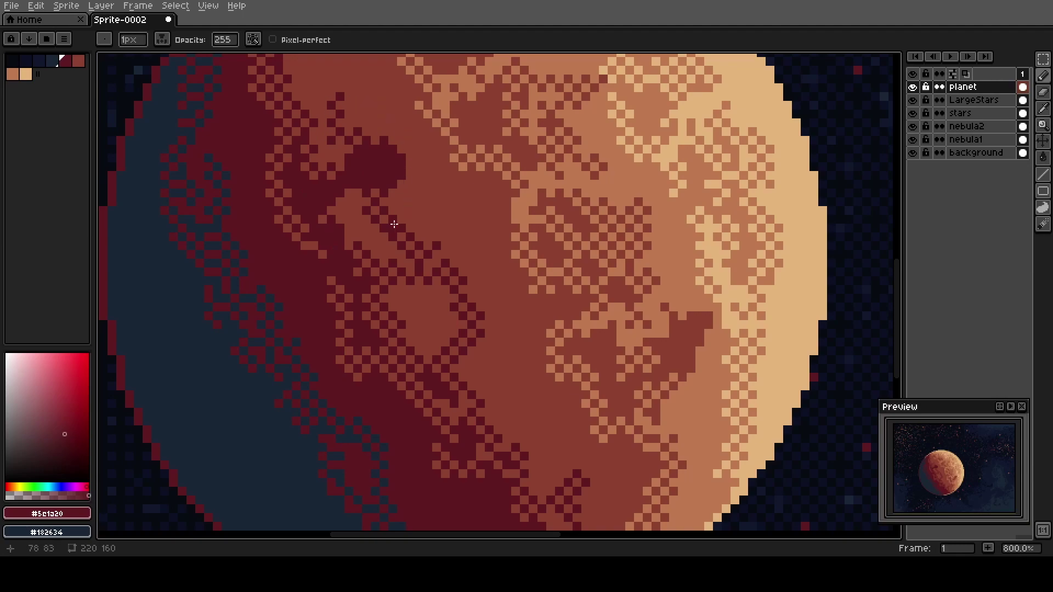
{"action": "left_click_drag", "start_coordinate": [534, 404], "coordinate": [525, 256]}
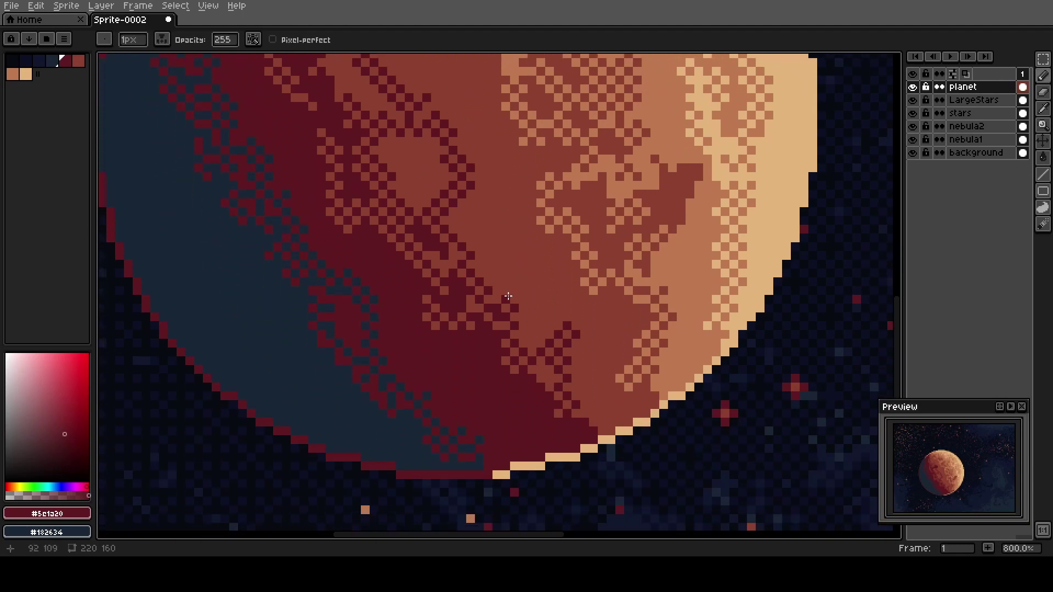
{"action": "left_click", "coordinate": [618, 353], "text": "alt"}
{"action": "mouse_move", "coordinate": [570, 360]}
{"action": "left_mouse_down"}
{"action": "mouse_move", "coordinate": [518, 346]}
{"action": "mouse_move", "coordinate": [474, 371]}
{"action": "mouse_move", "coordinate": [487, 386]}
{"action": "mouse_move", "coordinate": [496, 360]}
{"action": "left_mouse_up"}
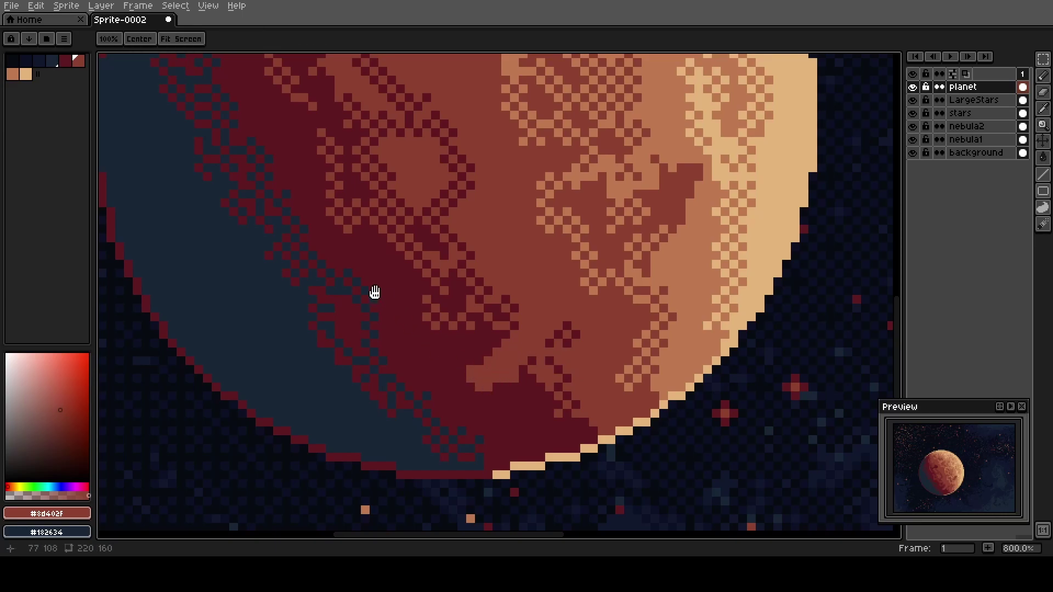
Paint solid #182634 patches into the dithering between the planet's shadow side and the dark red band
{"action": "left_click_drag", "start_coordinate": [373, 291], "coordinate": [523, 372]}
{"action": "left_click", "coordinate": [446, 373], "text": "alt"}
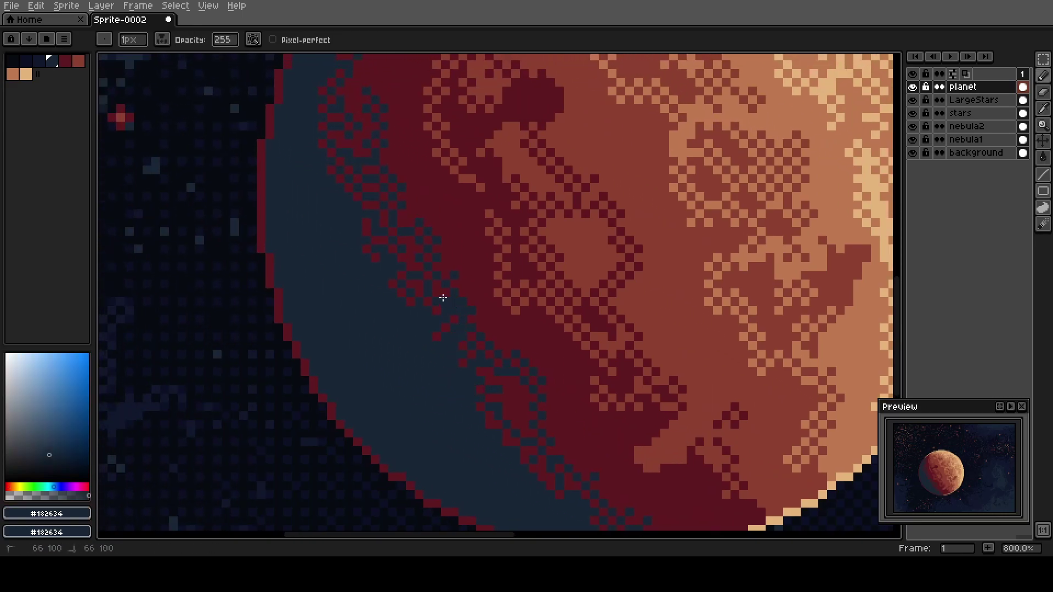
{"action": "left_click_drag", "start_coordinate": [438, 211], "coordinate": [432, 238]}
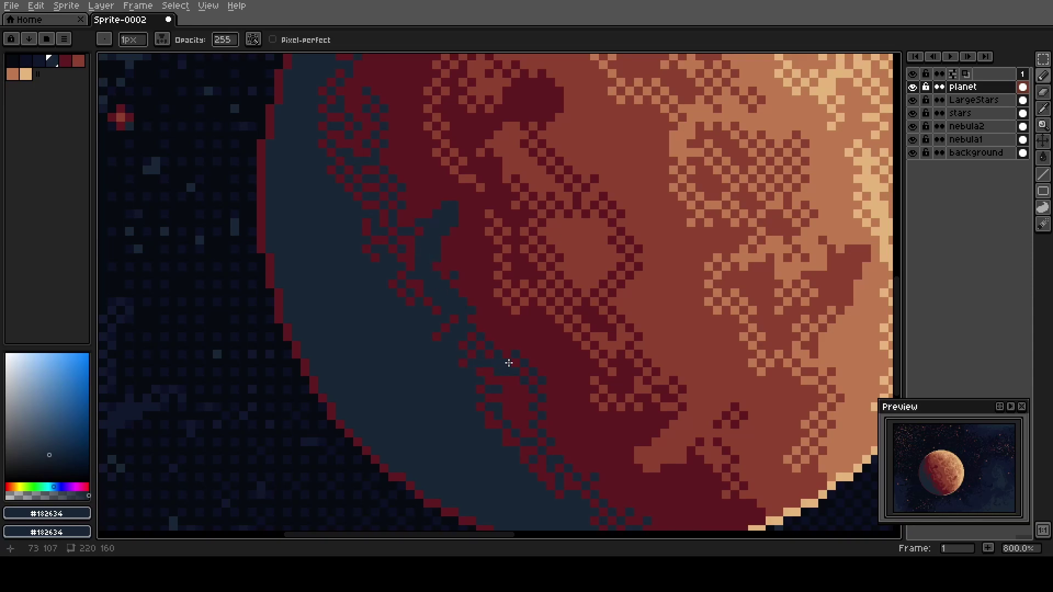
Examine the planet's shadow-side edge and how its solid accents read against the whole scene
{"action": "left_click_drag", "start_coordinate": [345, 213], "coordinate": [406, 365]}
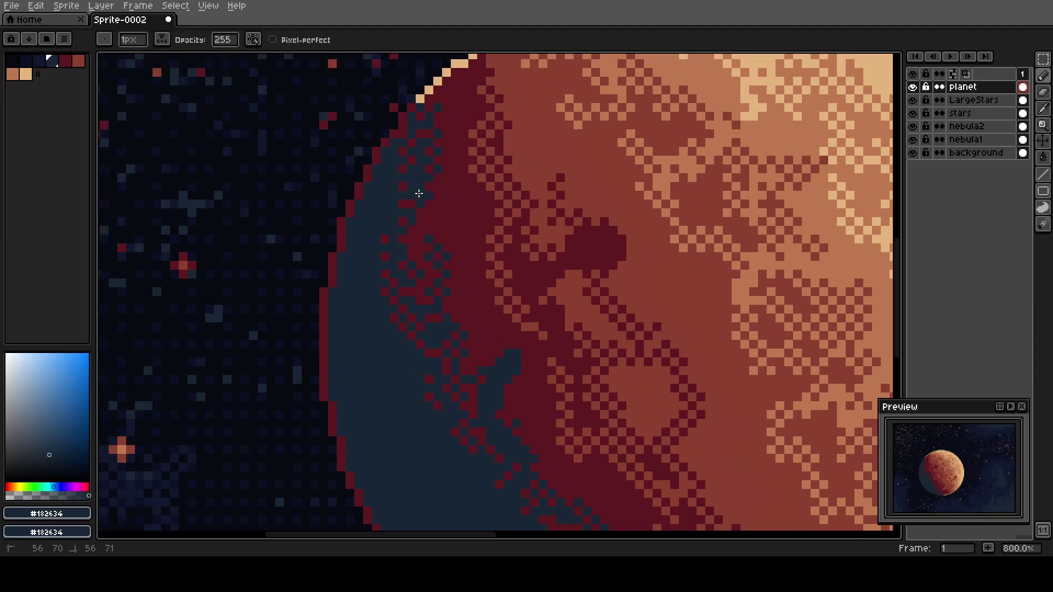
{"action": "scroll", "coordinate": [449, 285], "scroll_direction": "down", "scroll_amount": 4}
{"action": "scroll", "coordinate": [450, 285], "scroll_direction": "down", "scroll_amount": 2}
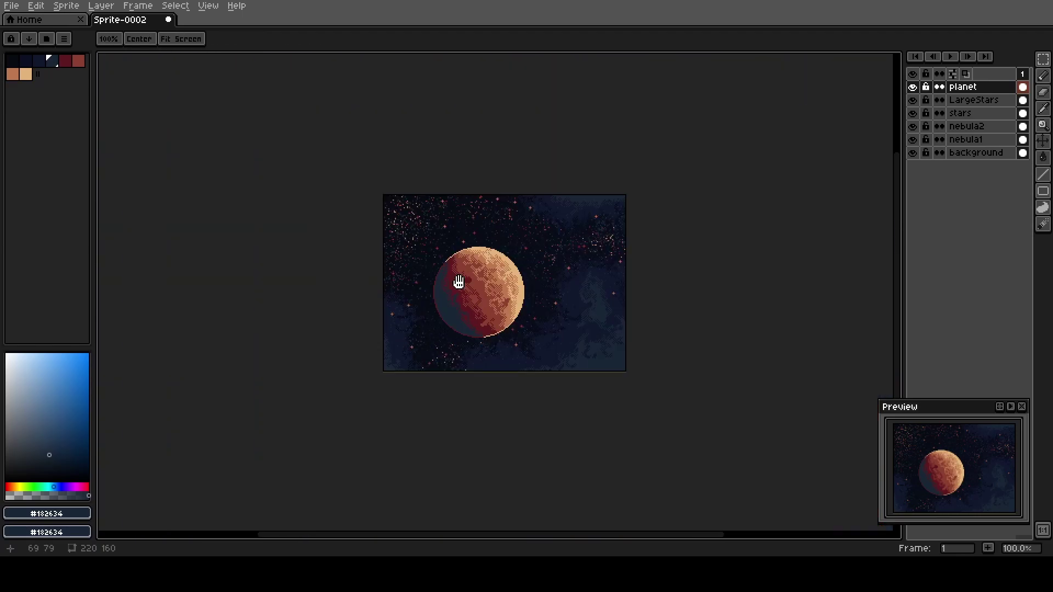
{"action": "left_click_drag", "start_coordinate": [548, 284], "coordinate": [499, 313]}
{"action": "scroll", "coordinate": [480, 330], "scroll_direction": "up", "scroll_amount": 1}
{"action": "scroll", "coordinate": [479, 330], "scroll_direction": "up", "scroll_amount": 1}
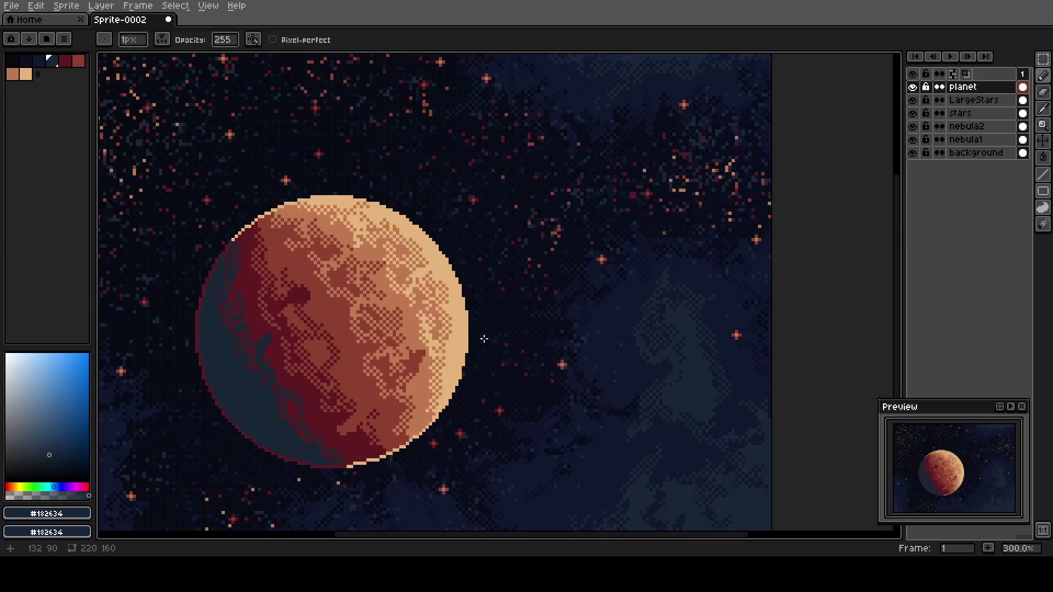
{"action": "key", "text": "space"}
{"action": "left_click_drag", "start_coordinate": [404, 359], "coordinate": [490, 339]}
{"action": "scroll", "coordinate": [491, 339], "scroll_direction": "up", "scroll_amount": 2}
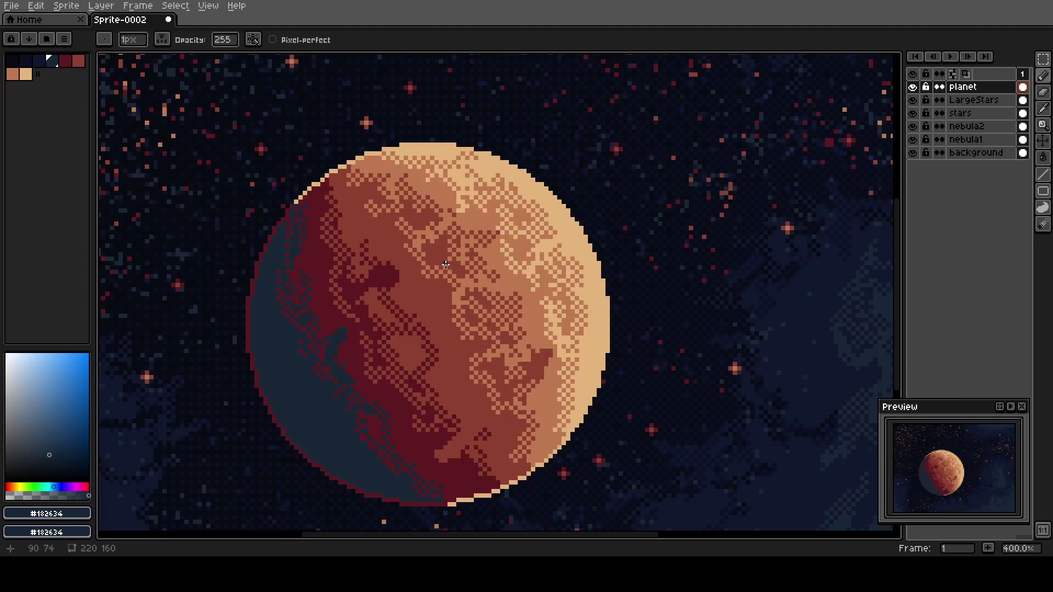
Paint solid #8d402f patches and curved strokes over the dithering in the planet's light midtone band
{"action": "left_click", "coordinate": [441, 244], "text": "alt"}
{"action": "left_click_drag", "start_coordinate": [467, 228], "coordinate": [492, 231]}
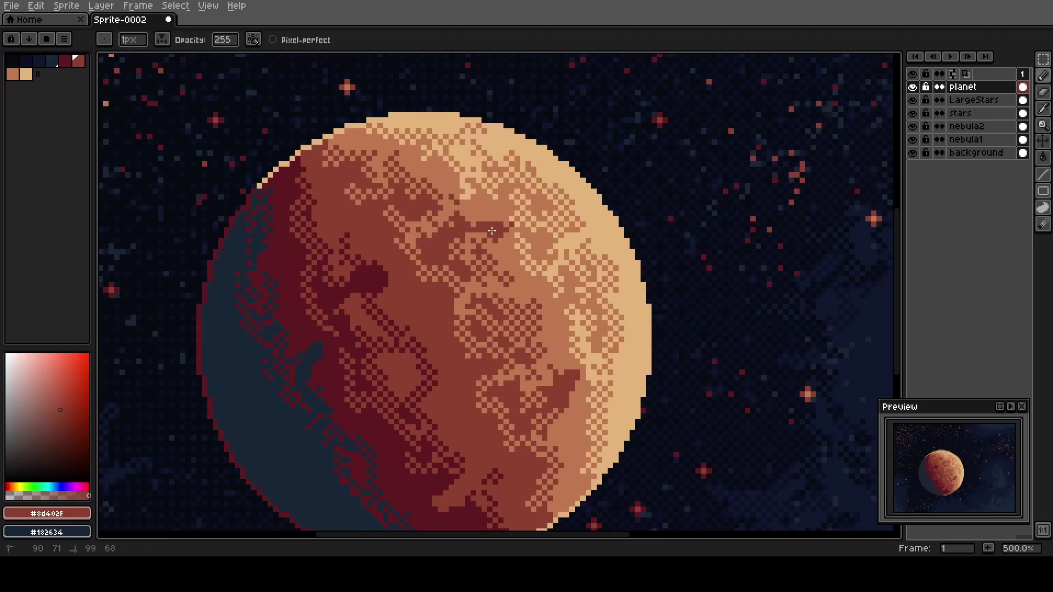
{"action": "left_click_drag", "start_coordinate": [506, 333], "coordinate": [522, 320]}
{"action": "key", "text": "alt"}
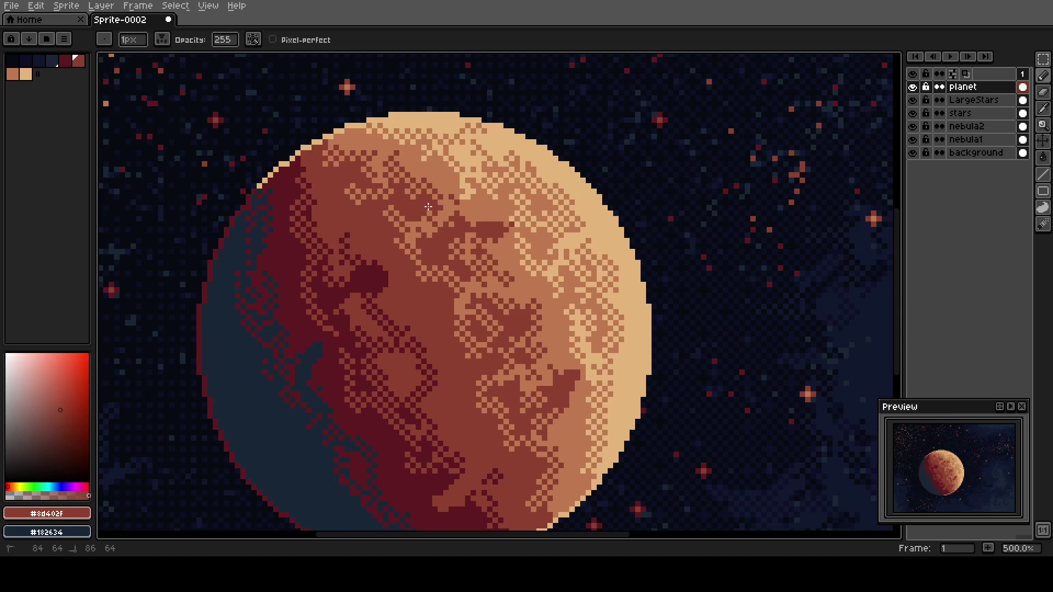
{"action": "mouse_move", "coordinate": [494, 199]}
{"action": "left_mouse_down"}
{"action": "mouse_move", "coordinate": [474, 218]}
{"action": "mouse_move", "coordinate": [497, 217]}
{"action": "mouse_move", "coordinate": [499, 202]}
{"action": "mouse_move", "coordinate": [473, 192]}
{"action": "left_mouse_up"}
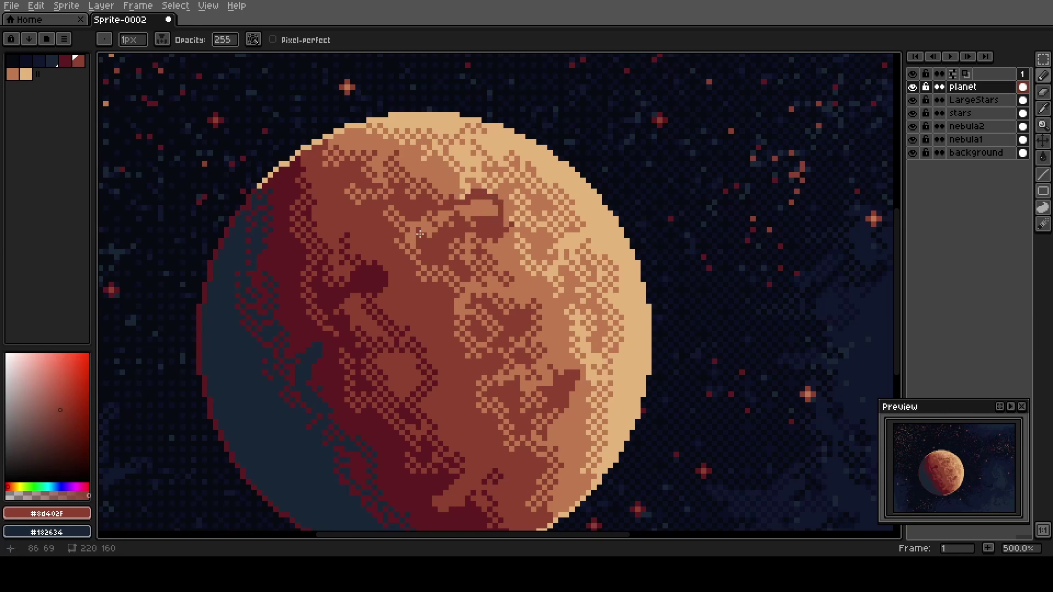
{"action": "left_click_drag", "start_coordinate": [477, 293], "coordinate": [545, 298]}
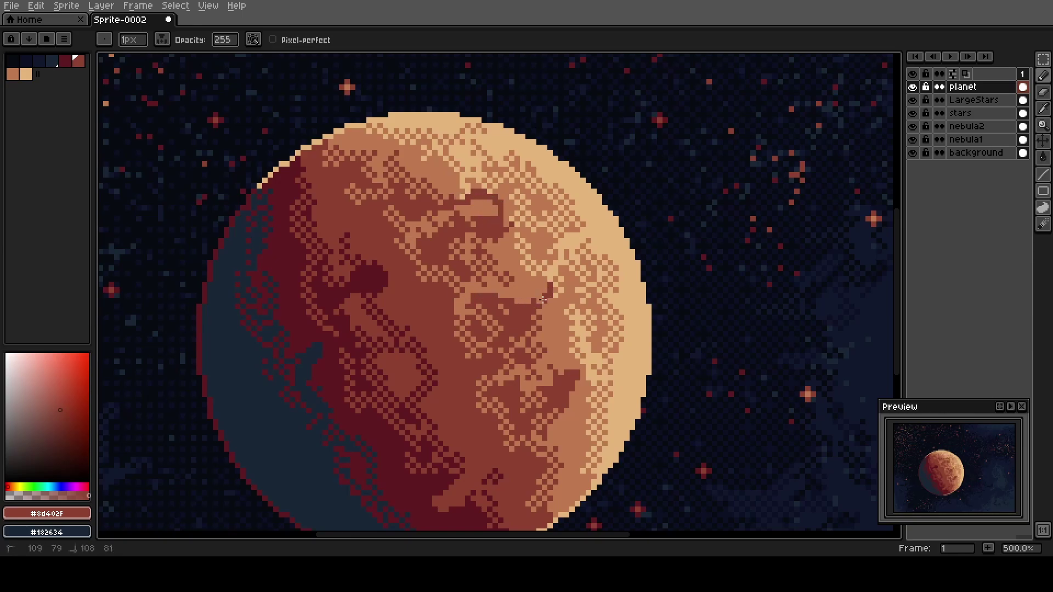
Paint curved #e3b47a highlight strokes around the dark patches on the planet's lit side and near its upper edge
{"action": "left_click", "coordinate": [538, 254], "text": "alt"}
{"action": "left_click_drag", "start_coordinate": [525, 260], "coordinate": [487, 263]}
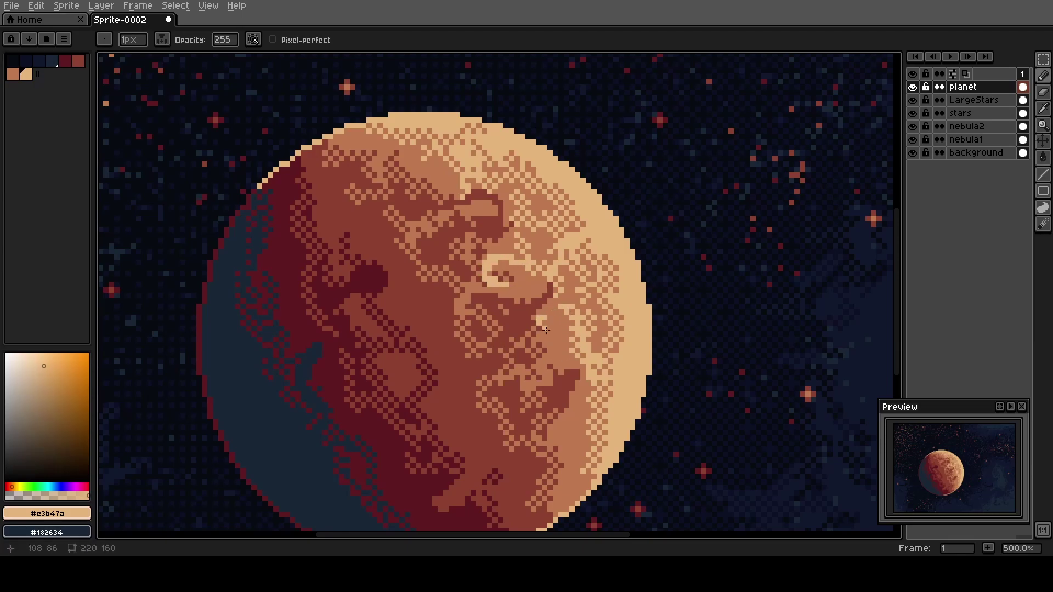
{"action": "mouse_move", "coordinate": [548, 315]}
{"action": "left_mouse_down"}
{"action": "mouse_move", "coordinate": [503, 343]}
{"action": "mouse_move", "coordinate": [526, 341]}
{"action": "mouse_move", "coordinate": [565, 311]}
{"action": "left_mouse_up"}
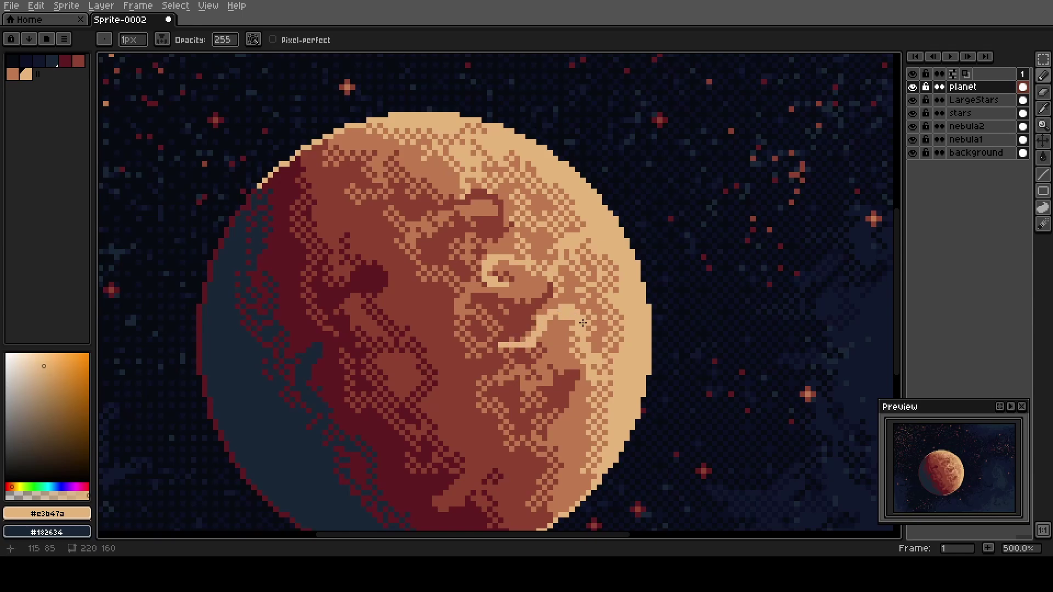
{"action": "mouse_move", "coordinate": [569, 357]}
{"action": "left_mouse_down"}
{"action": "mouse_move", "coordinate": [584, 384]}
{"action": "mouse_move", "coordinate": [568, 413]}
{"action": "mouse_move", "coordinate": [544, 414]}
{"action": "mouse_move", "coordinate": [596, 380]}
{"action": "left_mouse_up"}
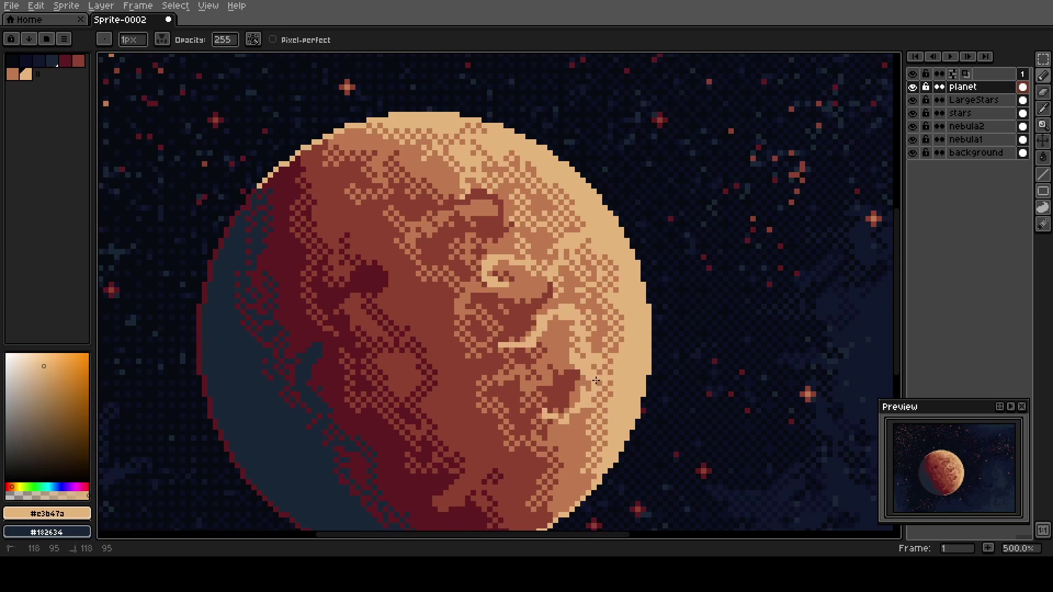
{"action": "mouse_move", "coordinate": [572, 418]}
{"action": "left_mouse_down"}
{"action": "mouse_move", "coordinate": [592, 442]}
{"action": "mouse_move", "coordinate": [585, 464]}
{"action": "mouse_move", "coordinate": [557, 465]}
{"action": "left_mouse_up"}
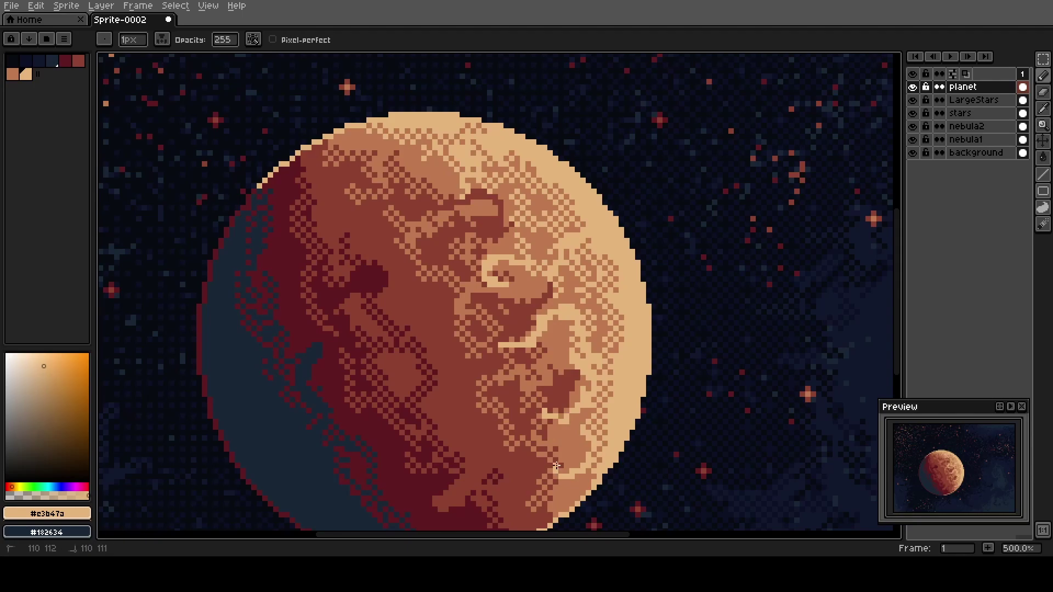
{"action": "left_click_drag", "start_coordinate": [456, 151], "coordinate": [372, 164]}
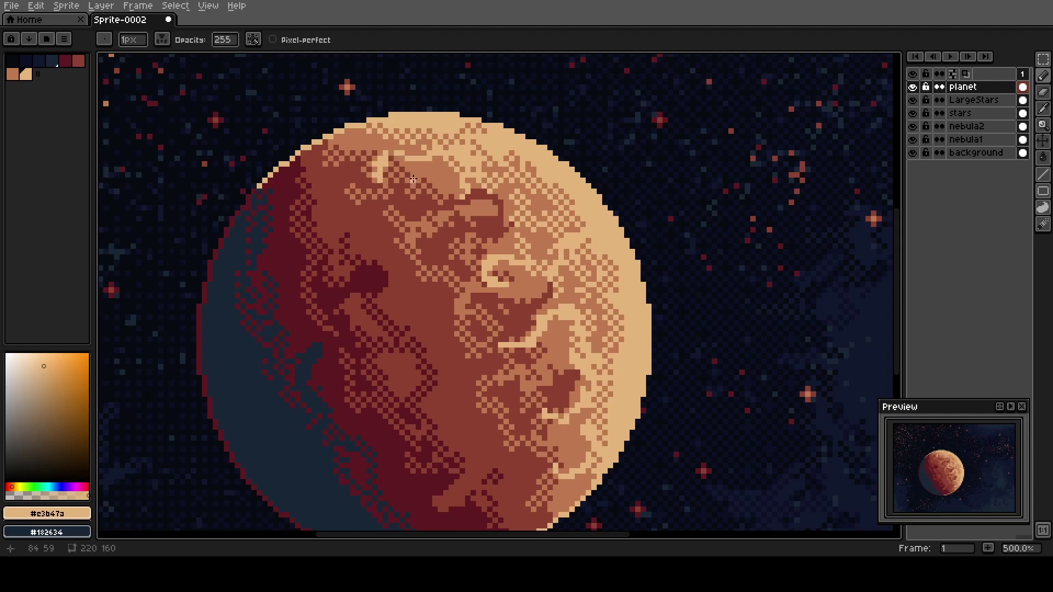
Paint small #8d402f accent strokes along the upper, middle and lower parts of the planet's dark red band
{"action": "left_click", "coordinate": [351, 205], "text": "alt"}
{"action": "mouse_move", "coordinate": [294, 219]}
{"action": "left_mouse_down"}
{"action": "mouse_move", "coordinate": [282, 268]}
{"action": "mouse_move", "coordinate": [298, 217]}
{"action": "left_mouse_up"}
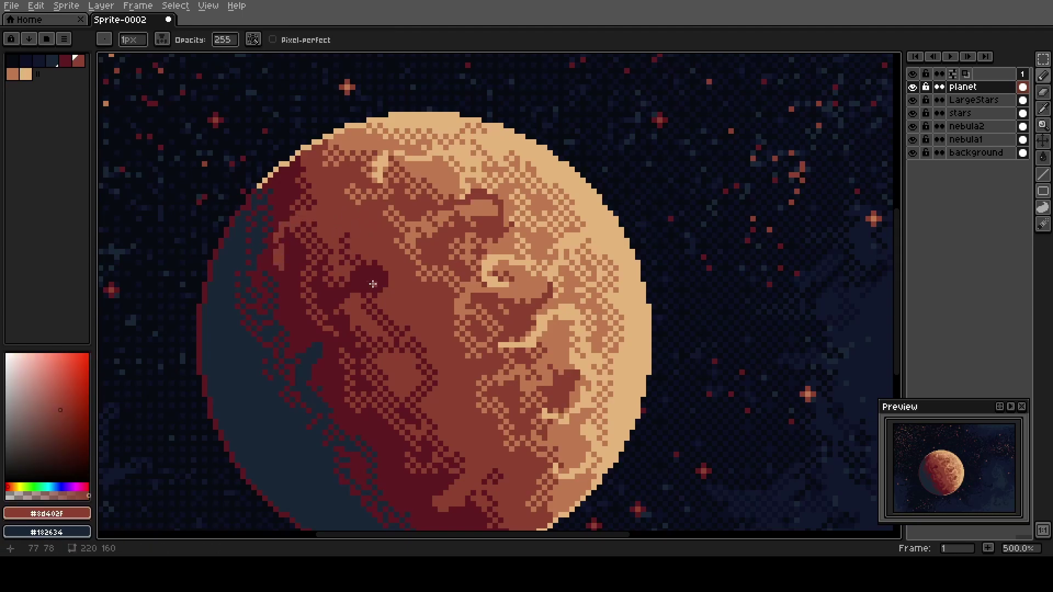
{"action": "mouse_move", "coordinate": [372, 342]}
{"action": "left_mouse_down"}
{"action": "mouse_move", "coordinate": [352, 354]}
{"action": "mouse_move", "coordinate": [303, 330]}
{"action": "mouse_move", "coordinate": [366, 347]}
{"action": "left_mouse_up"}
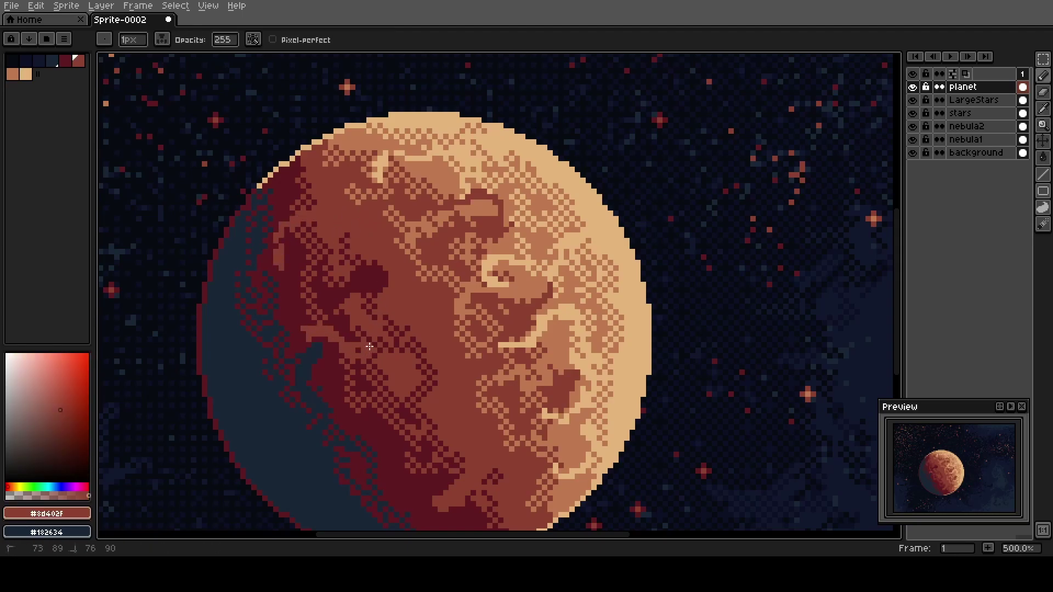
{"action": "mouse_move", "coordinate": [452, 463]}
{"action": "left_mouse_down"}
{"action": "mouse_move", "coordinate": [402, 452]}
{"action": "mouse_move", "coordinate": [387, 471]}
{"action": "left_mouse_up"}
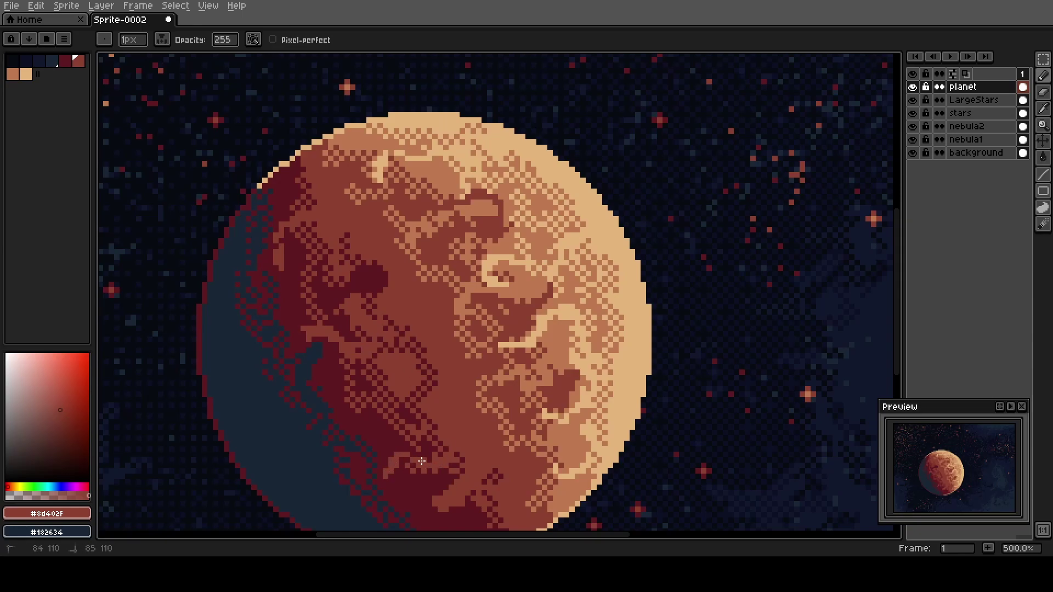
Add a new layer above the planet layer and name it planet2
{"action": "scroll", "coordinate": [421, 461], "scroll_direction": "down", "scroll_amount": 5}
{"action": "mouse_move", "coordinate": [368, 410]}
{"action": "left_mouse_down"}
{"action": "mouse_move", "coordinate": [338, 383]}
{"action": "mouse_move", "coordinate": [345, 373]}
{"action": "left_mouse_up"}
{"action": "scroll", "coordinate": [410, 313], "scroll_direction": "up", "scroll_amount": 1}
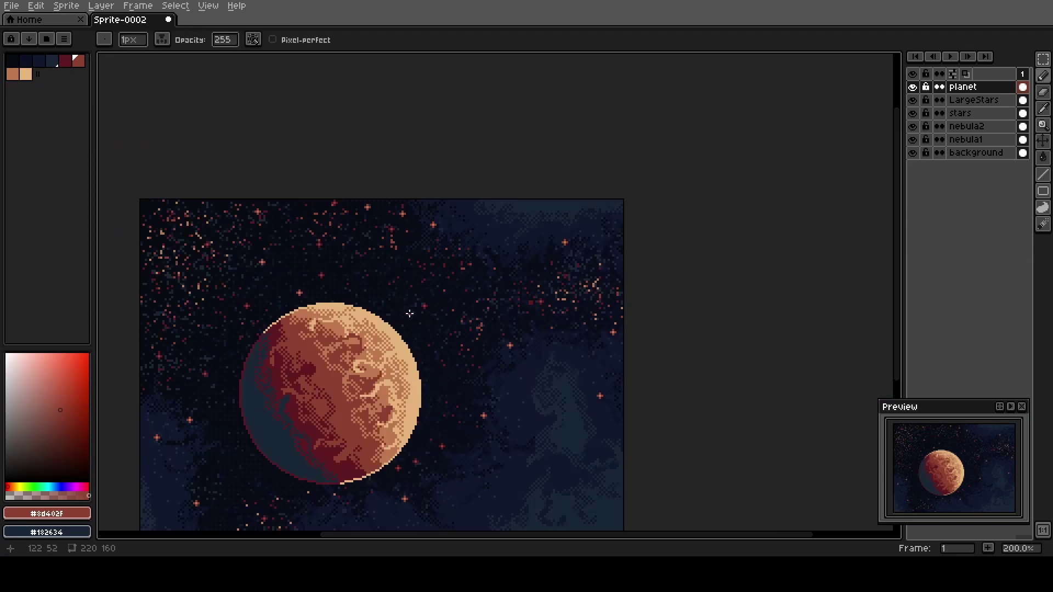
{"action": "scroll", "coordinate": [409, 313], "scroll_direction": "up", "scroll_amount": 1}
{"action": "mouse_move", "coordinate": [296, 331]}
{"action": "left_mouse_down"}
{"action": "mouse_move", "coordinate": [348, 272]}
{"action": "mouse_move", "coordinate": [416, 255]}
{"action": "mouse_move", "coordinate": [395, 265]}
{"action": "left_mouse_up"}
{"action": "left_click", "coordinate": [556, 239], "text": "shift"}
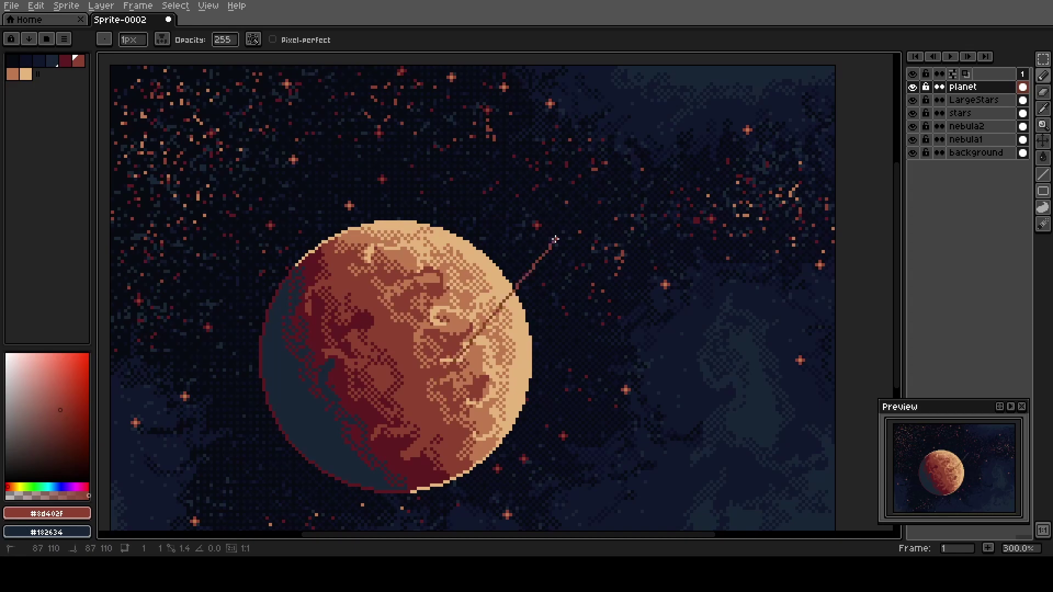
{"action": "key", "text": "shift+n"}
{"action": "key", "text": "shift+p"}
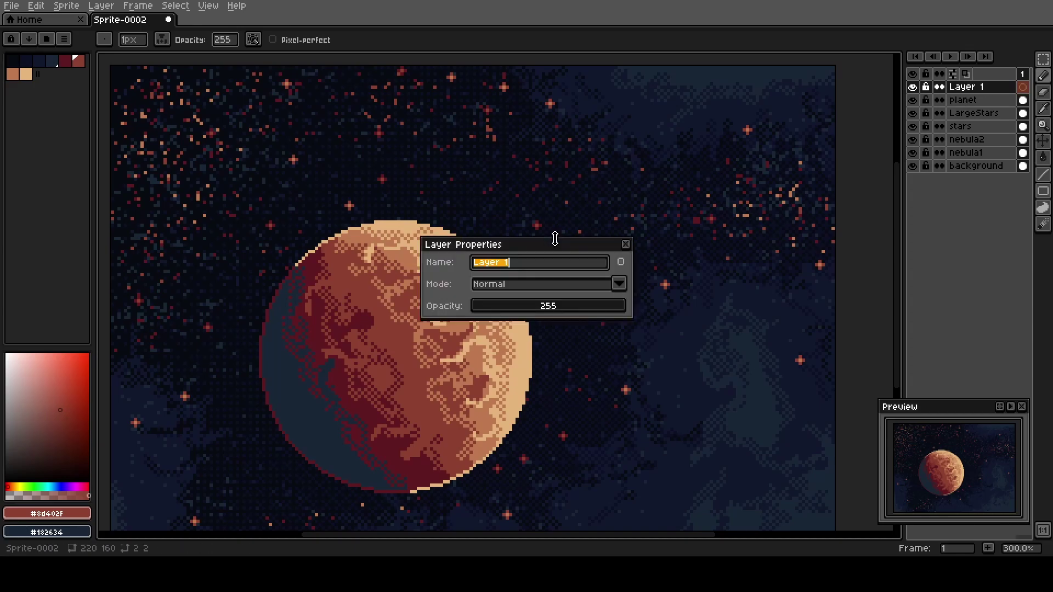
{"action": "type", "text": "planet2"}
{"action": "key", "text": "Return"}
Make a 14 x 14 px circular selection above and right of the large planet and fill it with Idx-3
{"action": "left_click_drag", "start_coordinate": [679, 249], "coordinate": [528, 275]}
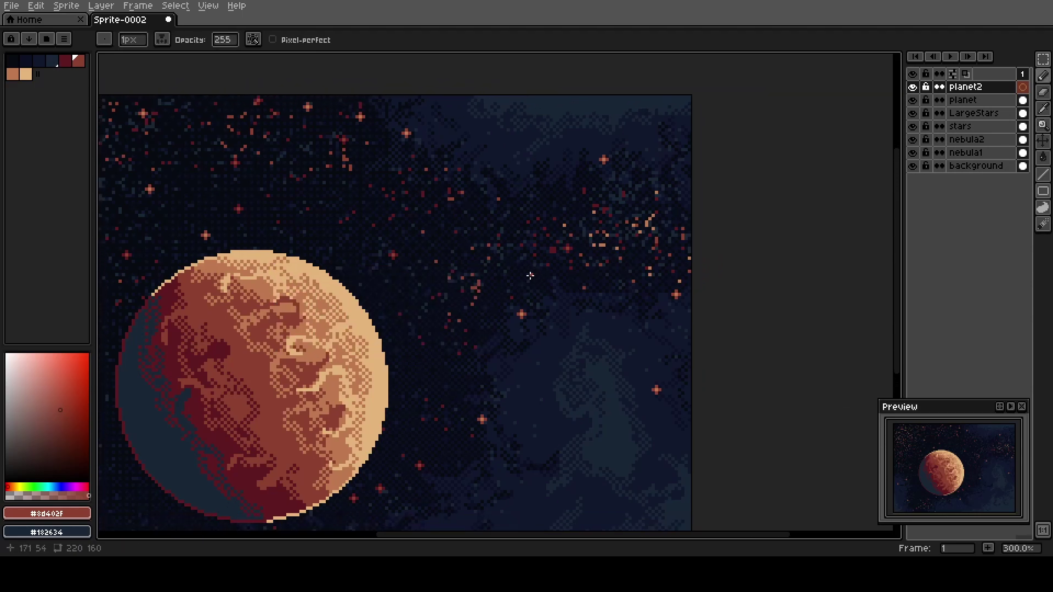
{"action": "key", "text": "shift+m"}
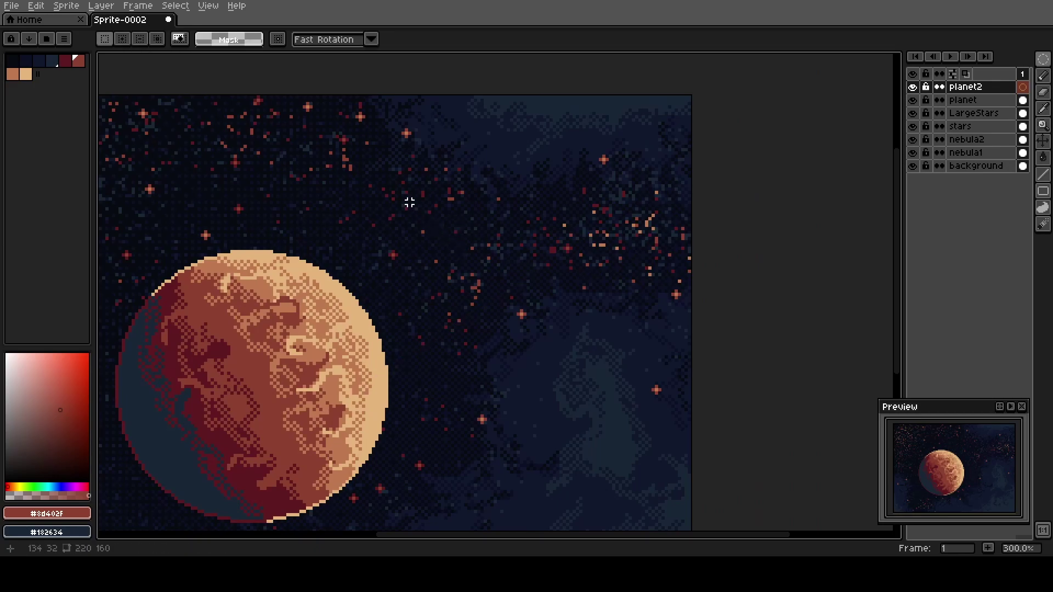
{"action": "left_click_drag", "start_coordinate": [405, 188], "coordinate": [449, 235]}
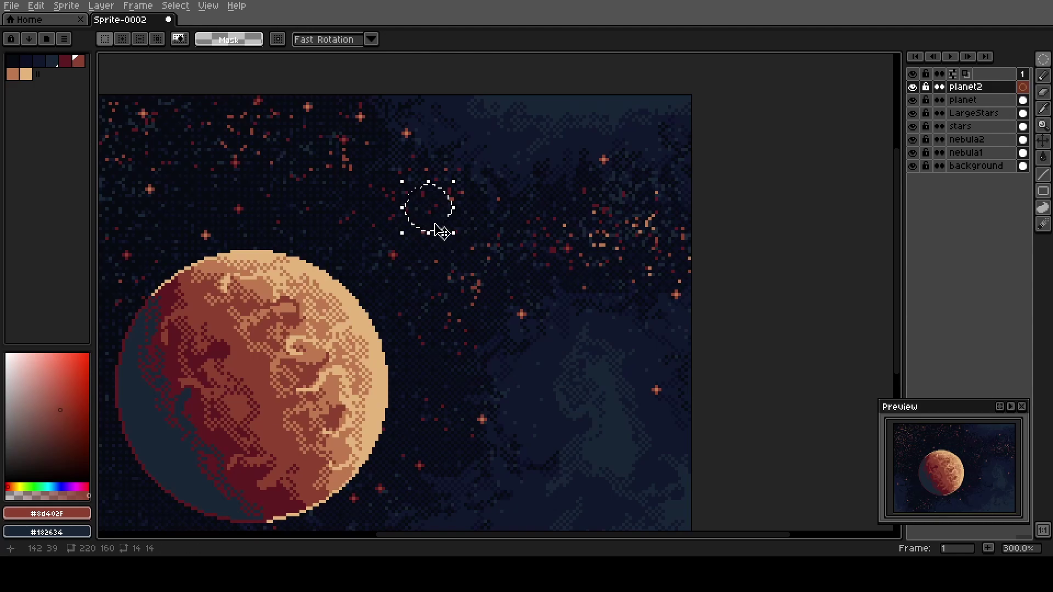
{"action": "left_click", "coordinate": [49, 64]}
{"action": "scroll", "coordinate": [447, 207], "scroll_direction": "up", "scroll_amount": 2}
{"action": "key", "text": "space"}
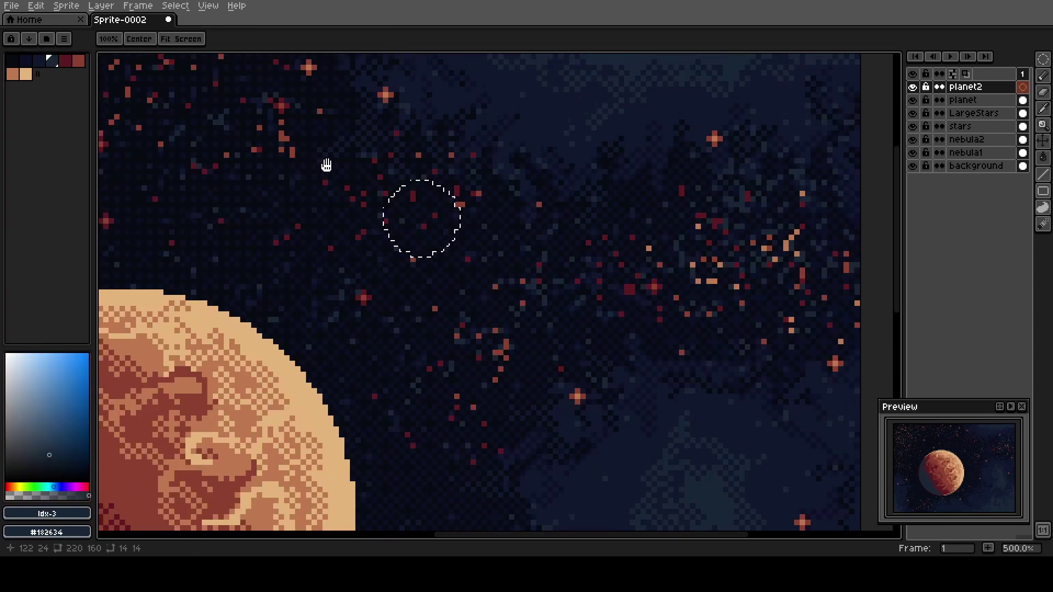
{"action": "left_click_drag", "start_coordinate": [326, 160], "coordinate": [324, 216]}
{"action": "key", "text": "f"}
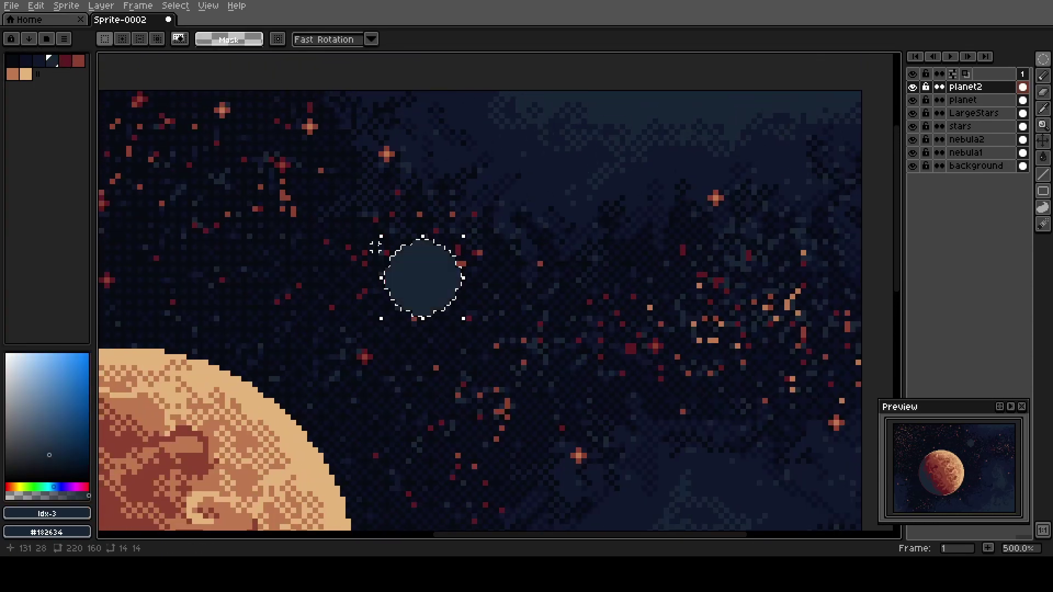
Stroke the edge of the circular selection, trying Idx-4 first and replacing it with Idx-6
{"action": "left_click", "coordinate": [66, 61]}
{"action": "key", "text": "s"}
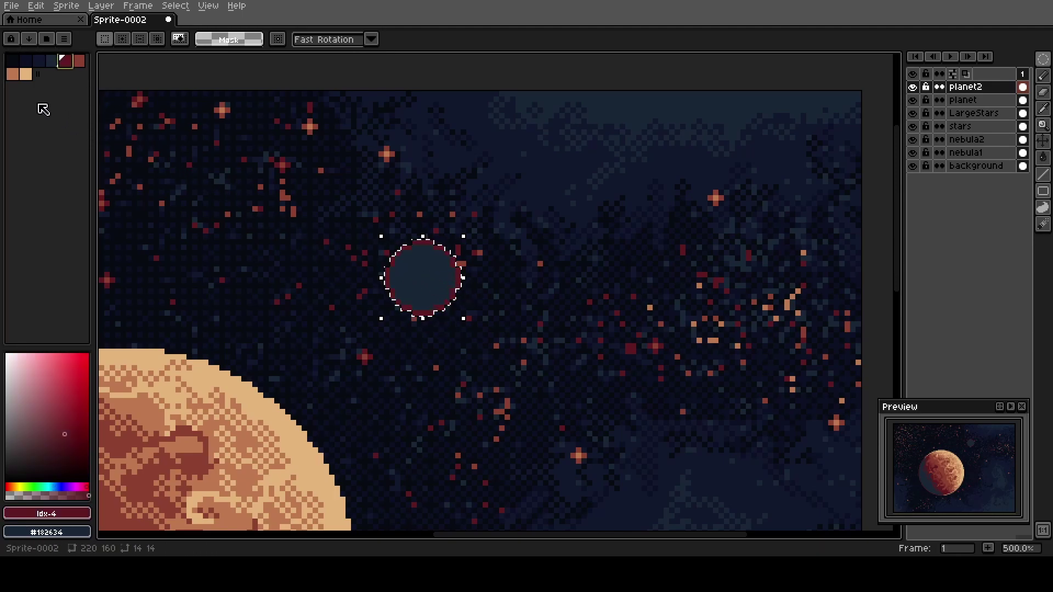
{"action": "left_click", "coordinate": [12, 74]}
{"action": "key", "text": "s"}
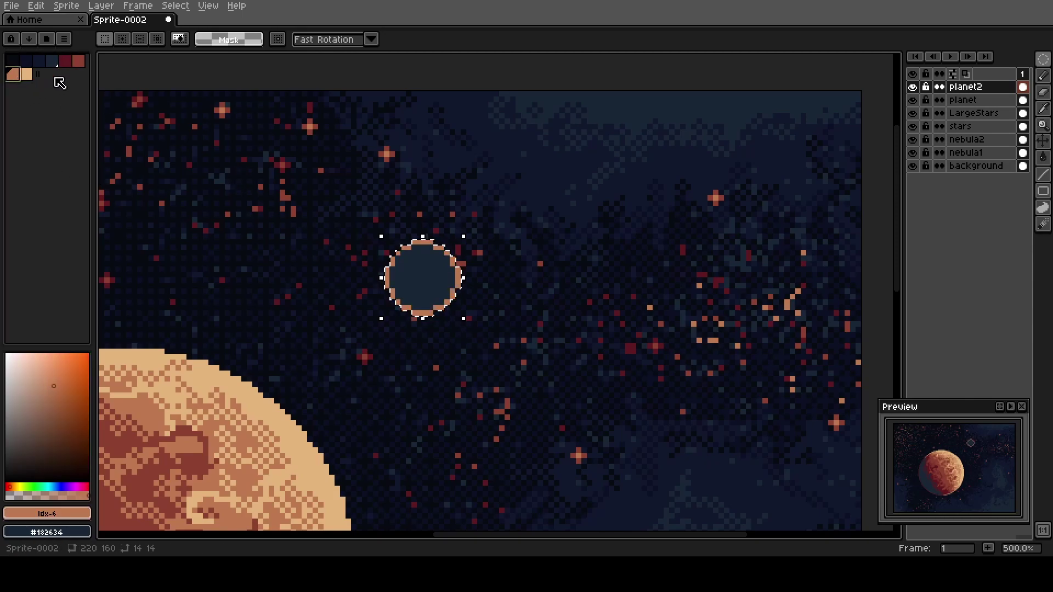
Paint an irregular Idx-5 lit area over the right side of the small planet, extending inward through its middle
{"action": "left_click", "coordinate": [85, 64]}
{"action": "scroll", "coordinate": [422, 292], "scroll_direction": "up", "scroll_amount": 5}
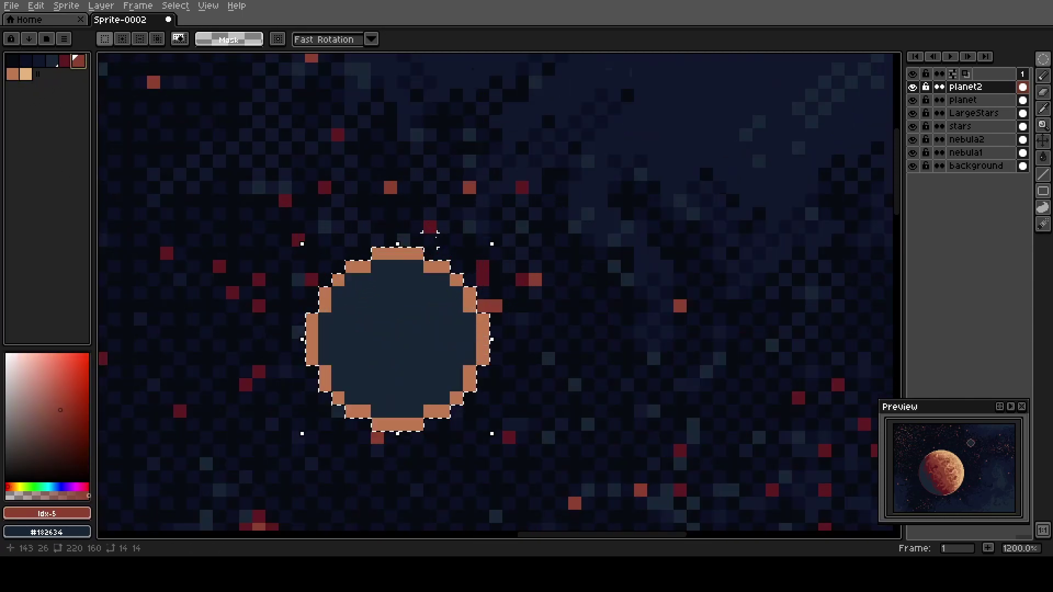
{"action": "key", "text": "b"}
{"action": "left_click", "coordinate": [402, 295]}
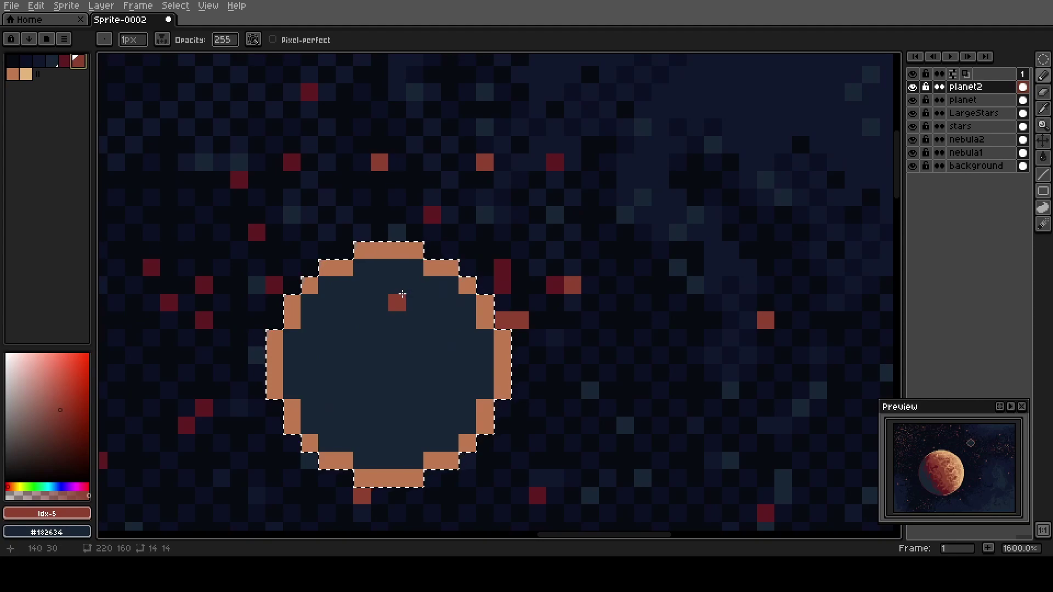
{"action": "left_click", "coordinate": [379, 267]}
{"action": "mouse_move", "coordinate": [451, 297]}
{"action": "left_mouse_down"}
{"action": "mouse_move", "coordinate": [472, 339]}
{"action": "mouse_move", "coordinate": [485, 340]}
{"action": "mouse_move", "coordinate": [482, 384]}
{"action": "mouse_move", "coordinate": [414, 468]}
{"action": "mouse_move", "coordinate": [445, 455]}
{"action": "mouse_move", "coordinate": [395, 478]}
{"action": "left_mouse_up"}
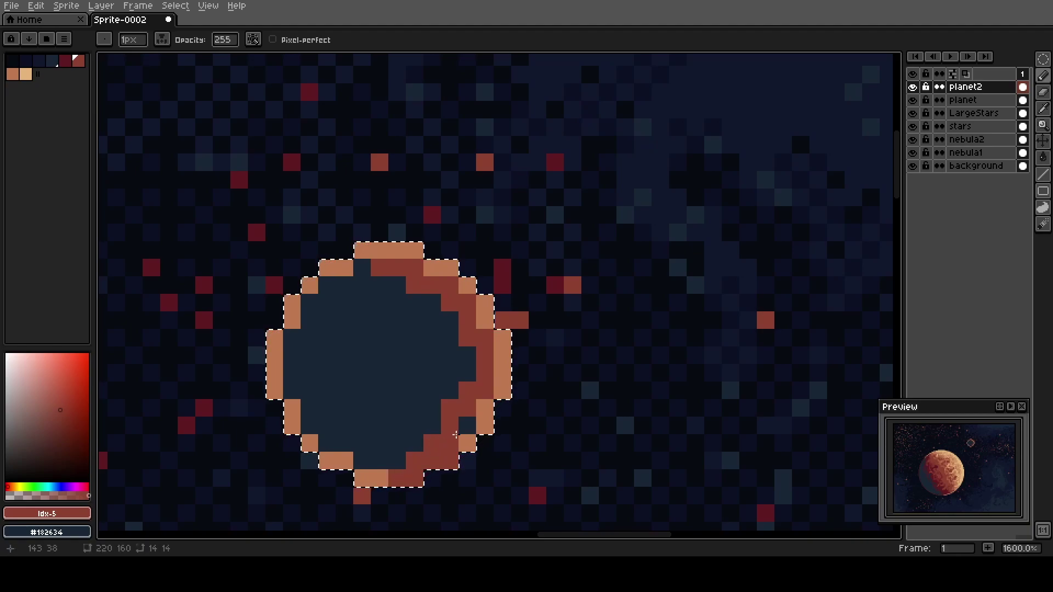
{"action": "mouse_move", "coordinate": [471, 348]}
{"action": "left_mouse_down"}
{"action": "mouse_move", "coordinate": [410, 286]}
{"action": "mouse_move", "coordinate": [369, 271]}
{"action": "left_mouse_up"}
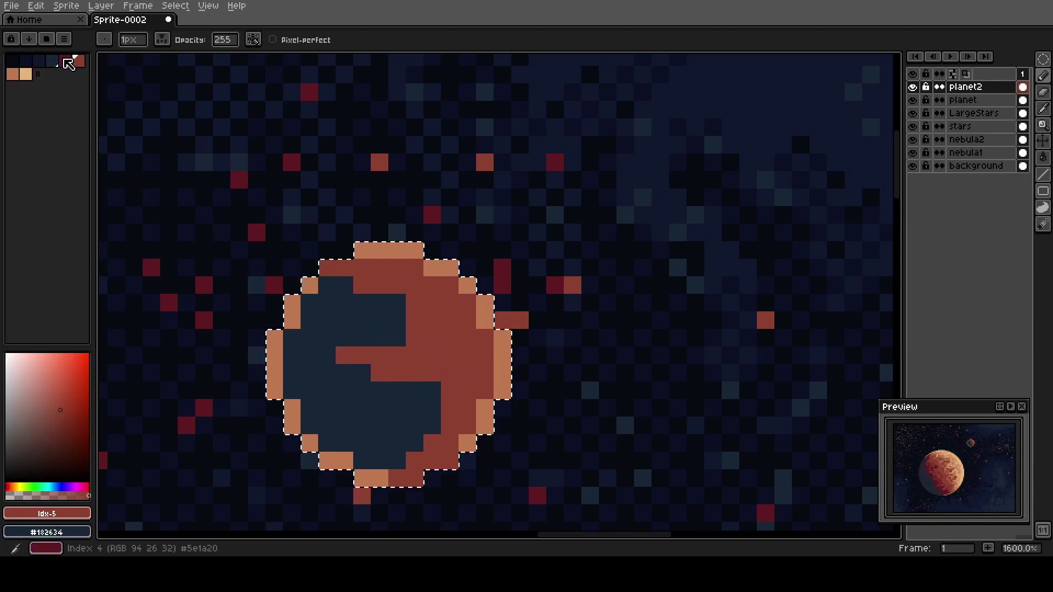
Paint an Idx-4 shadow along the small planet's left edge, with irregular patches reaching inward at its upper and lower parts
{"action": "left_click", "coordinate": [68, 59]}
{"action": "left_click_drag", "start_coordinate": [310, 285], "coordinate": [296, 301]}
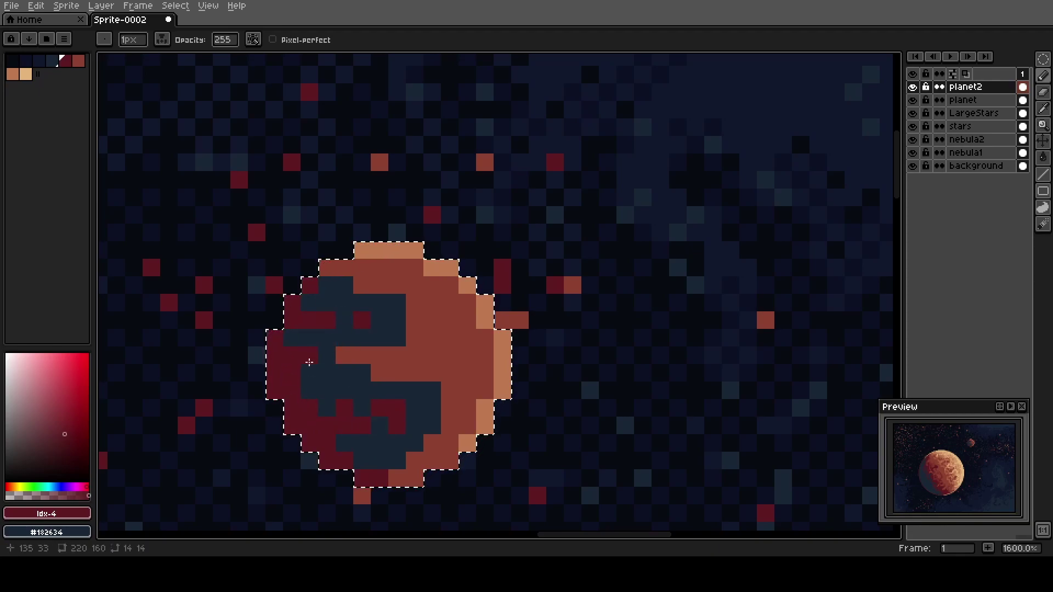
{"action": "scroll", "coordinate": [293, 365], "scroll_direction": "down", "scroll_amount": 5}
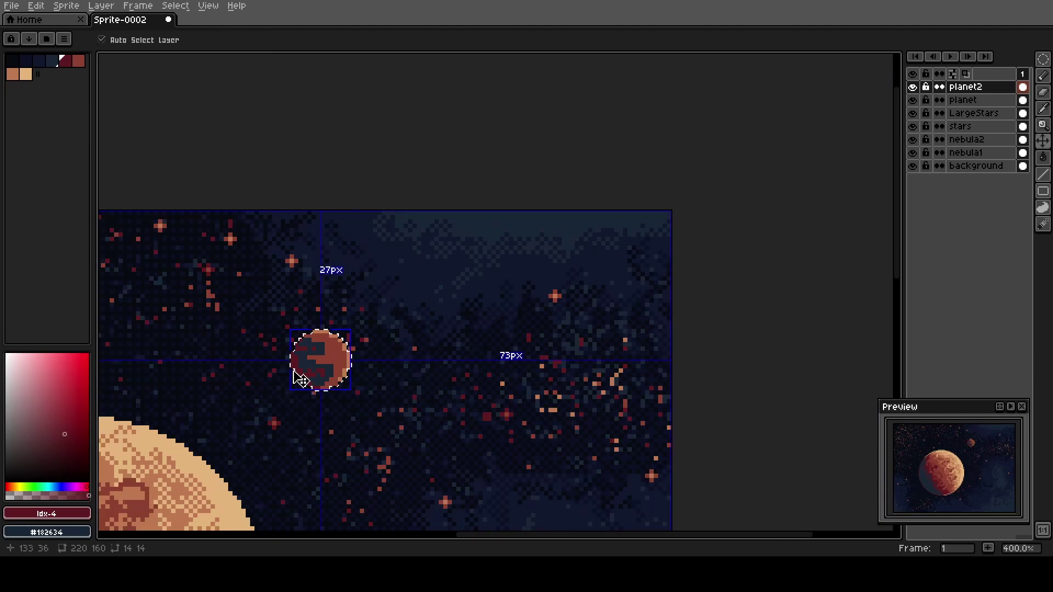
Break up the small planet's lit area with irregular #182634 patches sampled from its dark side
{"action": "scroll", "coordinate": [318, 356], "scroll_direction": "up", "scroll_amount": 3}
{"action": "left_click", "coordinate": [327, 335], "text": "alt"}
{"action": "mouse_move", "coordinate": [336, 342]}
{"action": "left_mouse_down"}
{"action": "mouse_move", "coordinate": [317, 381]}
{"action": "mouse_move", "coordinate": [362, 368]}
{"action": "left_mouse_up"}
Duplicate the selected small planet and place the copy below and to the right of the original
{"action": "scroll", "coordinate": [298, 396], "scroll_direction": "down", "scroll_amount": 3}
{"action": "key", "text": "space"}
{"action": "mouse_move", "coordinate": [212, 436]}
{"action": "left_mouse_down"}
{"action": "mouse_move", "coordinate": [252, 367]}
{"action": "mouse_move", "coordinate": [348, 259]}
{"action": "mouse_move", "coordinate": [402, 230]}
{"action": "mouse_move", "coordinate": [410, 271]}
{"action": "left_mouse_up"}
{"action": "scroll", "coordinate": [411, 270], "scroll_direction": "down", "scroll_amount": 1}
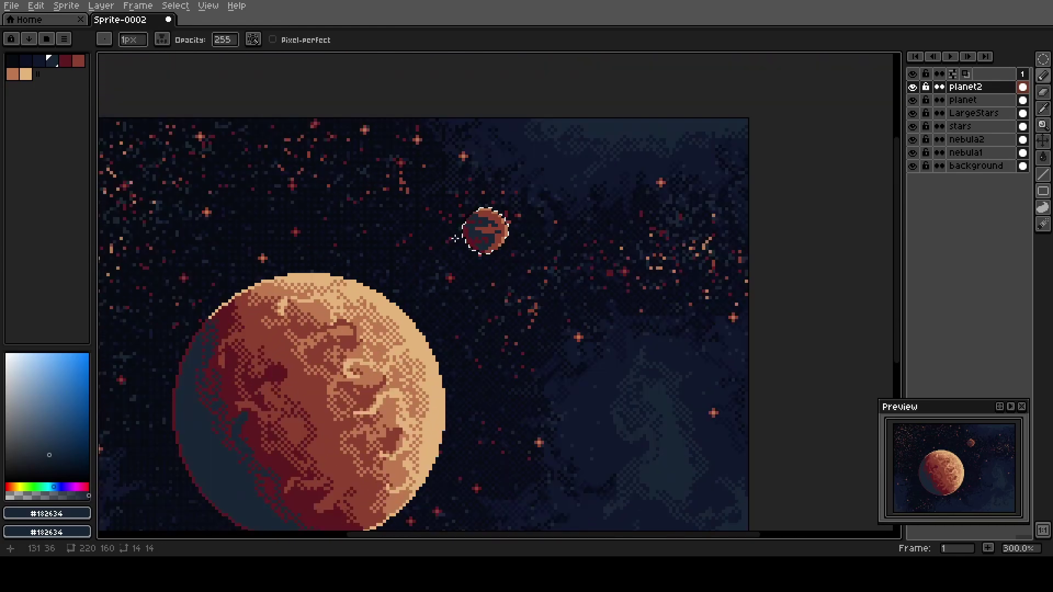
{"action": "key", "text": "ctrl"}
{"action": "key", "text": "ctrl+c"}
{"action": "key", "text": "ctrl+v"}
{"action": "left_click_drag", "start_coordinate": [490, 227], "coordinate": [550, 380]}
{"action": "left_click_drag", "start_coordinate": [472, 446], "coordinate": [411, 324]}
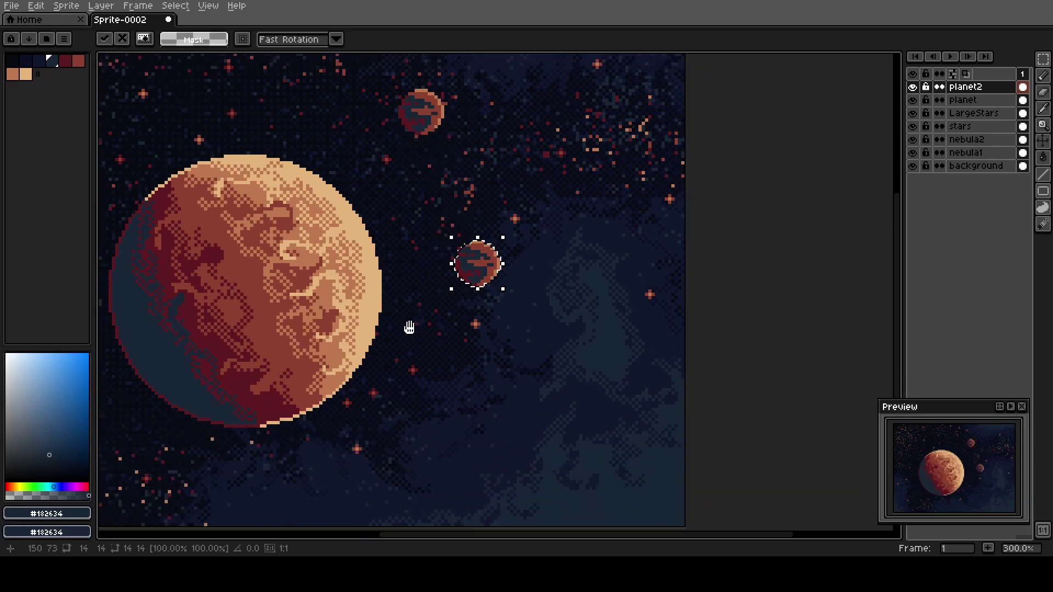
{"action": "left_click_drag", "start_coordinate": [477, 299], "coordinate": [488, 234]}
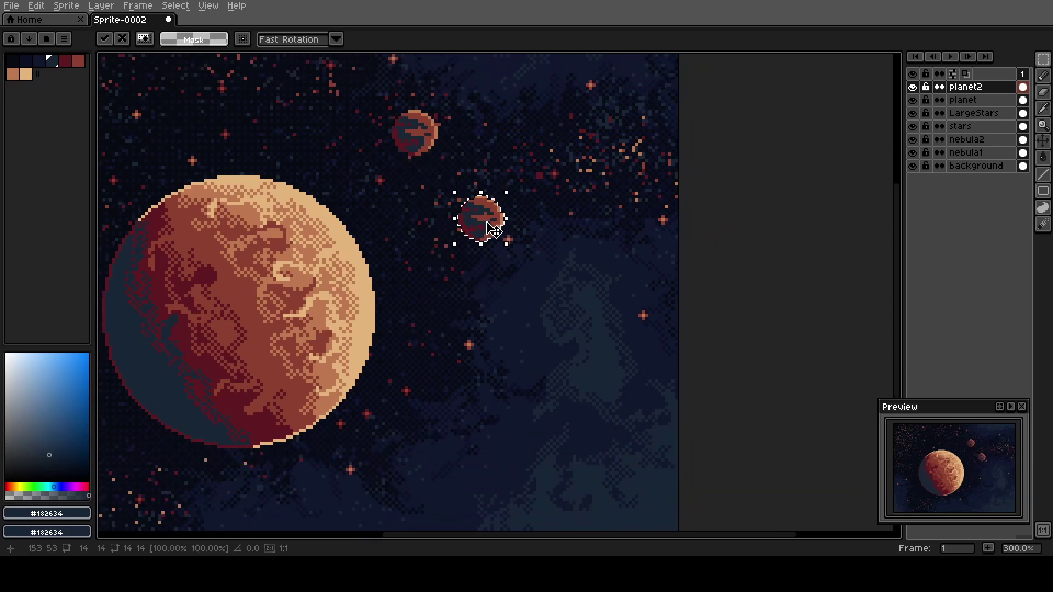
Paste two more copies of the small planet, one farther down beside the large planet and one below its lower right
{"action": "key", "text": "ctrl+v"}
{"action": "left_click_drag", "start_coordinate": [426, 142], "coordinate": [487, 341]}
{"action": "key", "text": "ctrl+v"}
{"action": "left_click_drag", "start_coordinate": [411, 137], "coordinate": [379, 480]}
{"action": "left_click_drag", "start_coordinate": [396, 363], "coordinate": [460, 422]}
{"action": "scroll", "coordinate": [535, 289], "scroll_direction": "up", "scroll_amount": 3}
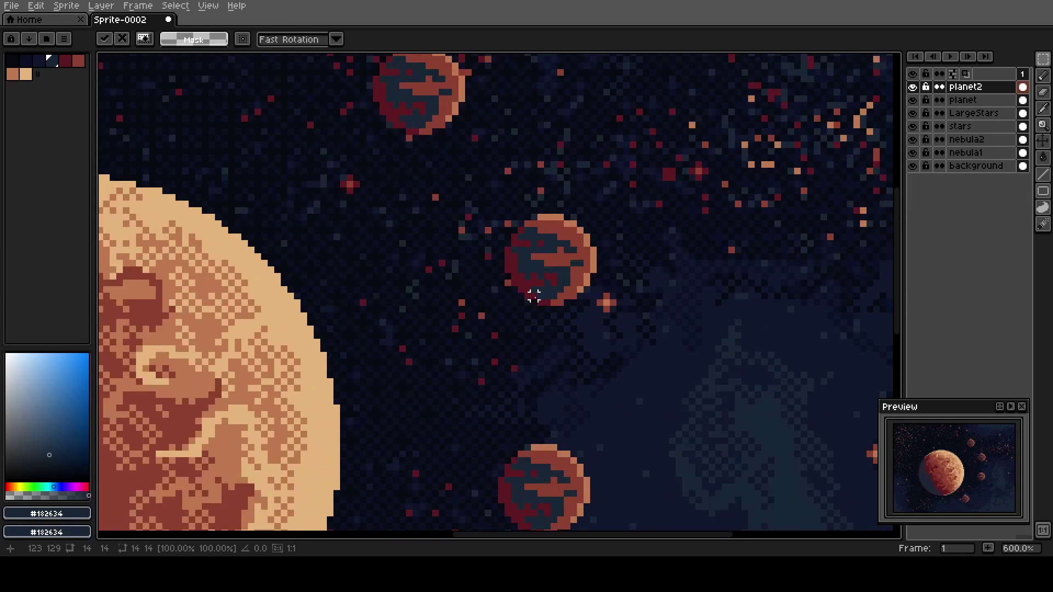
{"action": "left_click", "coordinate": [527, 309]}
Vary the second small planet's surface by painting #182634 over parts of its red patches and lit area
{"action": "key", "text": "b"}
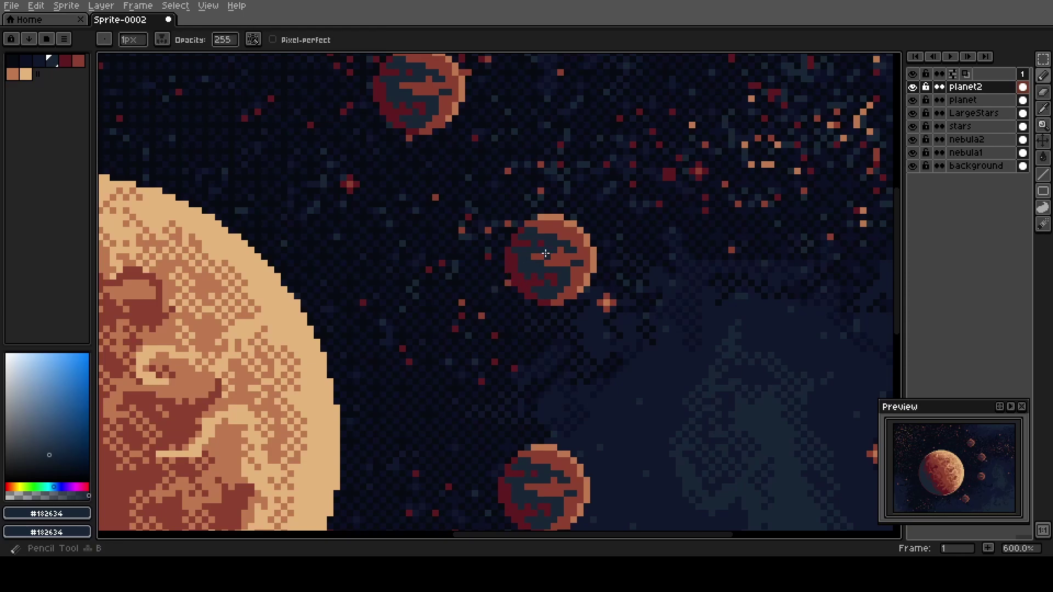
{"action": "scroll", "coordinate": [545, 249], "scroll_direction": "up", "scroll_amount": 4}
{"action": "left_click_drag", "start_coordinate": [560, 198], "coordinate": [573, 220]}
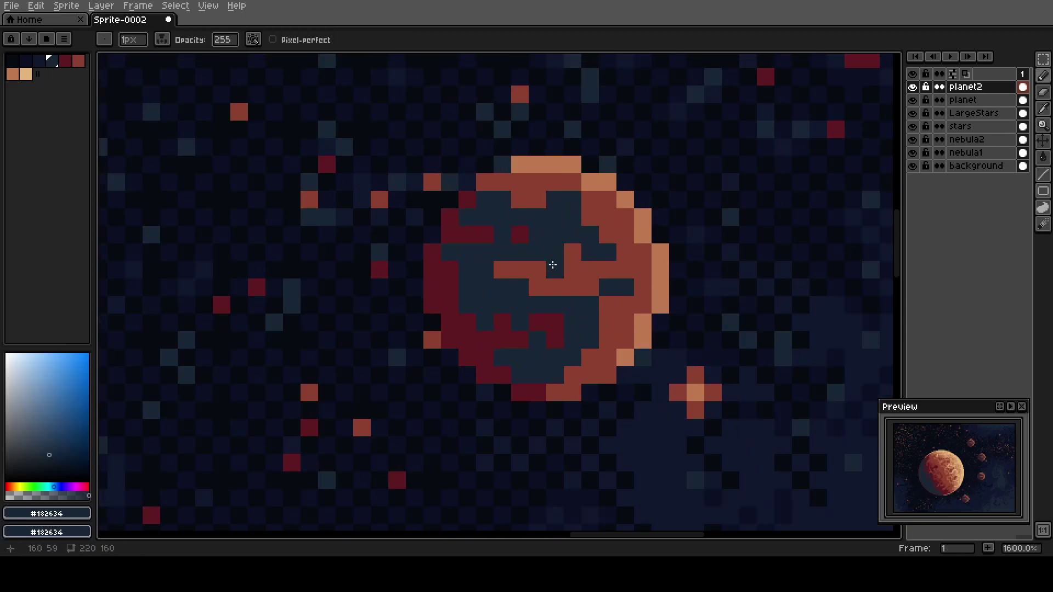
{"action": "left_click_drag", "start_coordinate": [603, 299], "coordinate": [607, 326]}
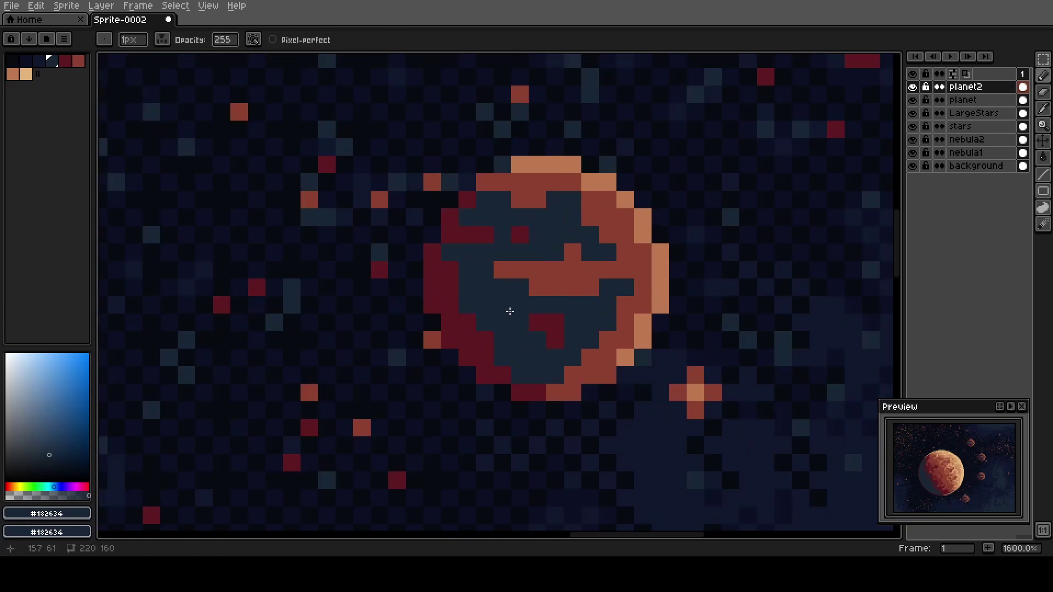
Paint irregular #8d402f streaks across the second small planet's dark areas and add #5e1a20 patches inward from its shadow side
{"action": "left_click", "coordinate": [556, 282], "text": "alt"}
{"action": "mouse_move", "coordinate": [556, 303]}
{"action": "left_mouse_down"}
{"action": "mouse_move", "coordinate": [530, 331]}
{"action": "mouse_move", "coordinate": [549, 339]}
{"action": "left_mouse_up"}
{"action": "left_click_drag", "start_coordinate": [590, 323], "coordinate": [587, 302]}
{"action": "mouse_move", "coordinate": [539, 216]}
{"action": "left_mouse_down"}
{"action": "mouse_move", "coordinate": [466, 252]}
{"action": "mouse_move", "coordinate": [507, 212]}
{"action": "left_mouse_up"}
{"action": "mouse_move", "coordinate": [520, 323]}
{"action": "left_mouse_down"}
{"action": "mouse_move", "coordinate": [502, 322]}
{"action": "mouse_move", "coordinate": [505, 333]}
{"action": "left_mouse_up"}
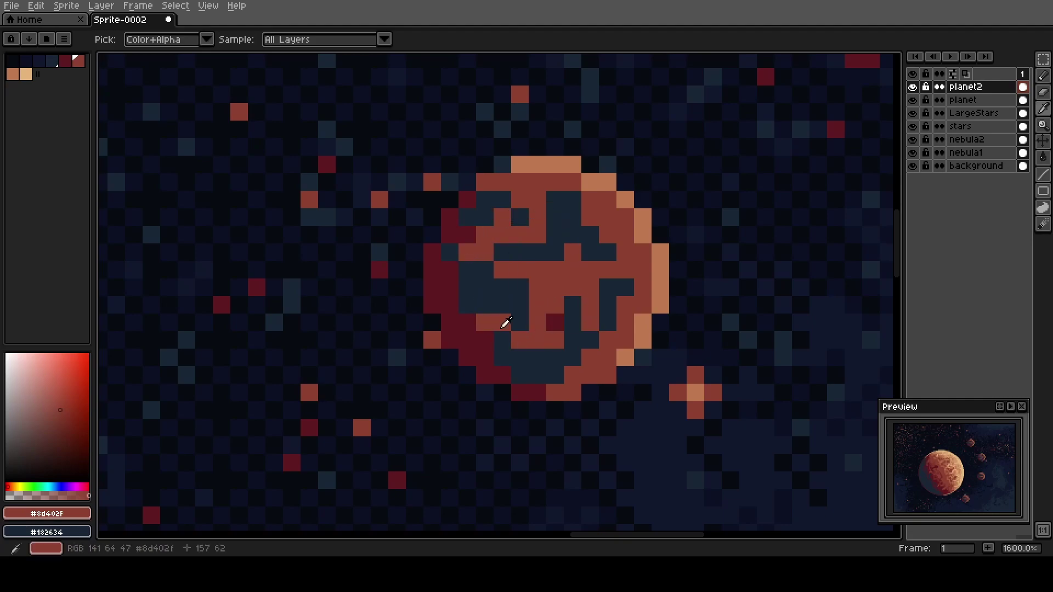
{"action": "left_click", "coordinate": [459, 318], "text": "alt"}
{"action": "mouse_move", "coordinate": [466, 304]}
{"action": "left_mouse_down"}
{"action": "mouse_move", "coordinate": [493, 271]}
{"action": "mouse_move", "coordinate": [513, 298]}
{"action": "mouse_move", "coordinate": [558, 303]}
{"action": "left_mouse_up"}
Repaint the third small planet's lower red patches and parts of its lit area with #182634
{"action": "scroll", "coordinate": [462, 380], "scroll_direction": "down", "scroll_amount": 3}
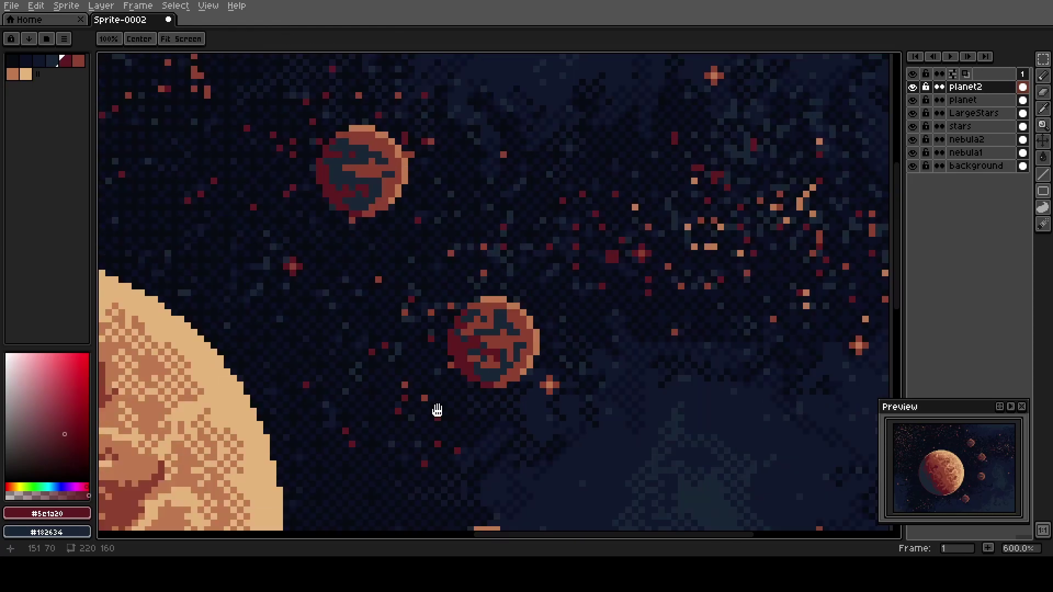
{"action": "scroll", "coordinate": [477, 364], "scroll_direction": "up", "scroll_amount": 2}
{"action": "left_click", "coordinate": [482, 328], "text": "alt"}
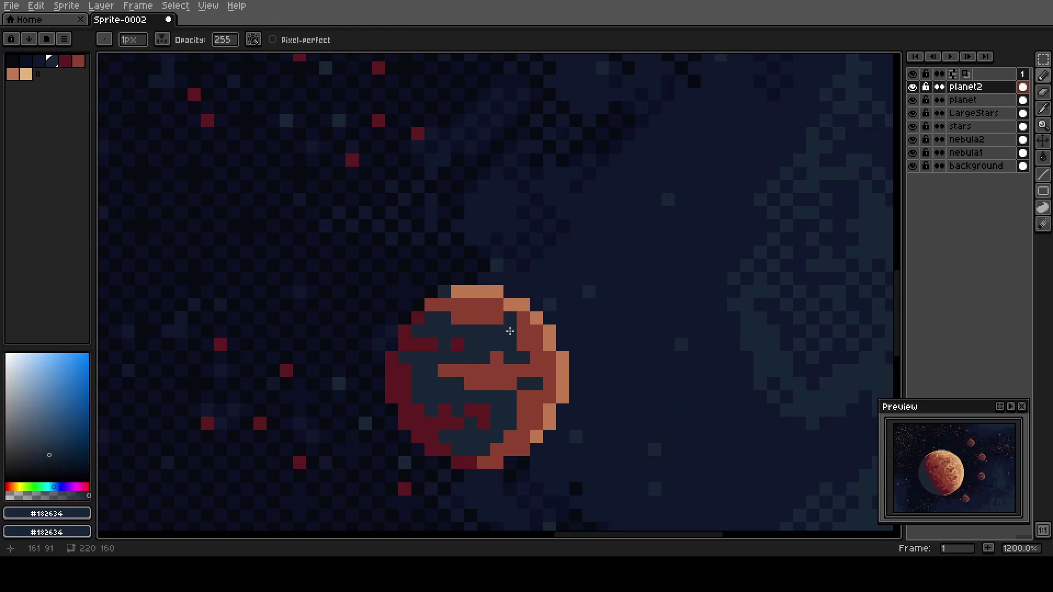
{"action": "mouse_move", "coordinate": [521, 390]}
{"action": "left_mouse_down"}
{"action": "mouse_move", "coordinate": [515, 415]}
{"action": "mouse_move", "coordinate": [488, 427]}
{"action": "left_mouse_up"}
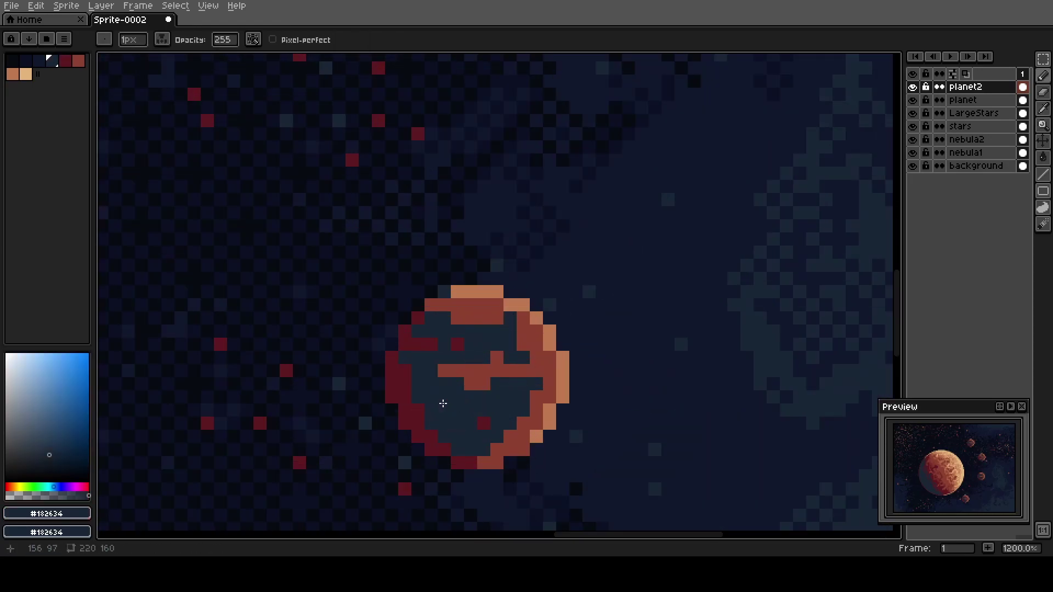
Add #8d402f streaks through the middle of the third small planet and #5e1a20 patches in its lower part
{"action": "left_click", "coordinate": [400, 383], "text": "alt"}
{"action": "left_click", "coordinate": [477, 369], "text": "alt"}
{"action": "mouse_move", "coordinate": [476, 373]}
{"action": "left_mouse_down"}
{"action": "mouse_move", "coordinate": [479, 412]}
{"action": "mouse_move", "coordinate": [455, 340]}
{"action": "left_mouse_up"}
{"action": "left_click", "coordinate": [418, 416], "text": "alt"}
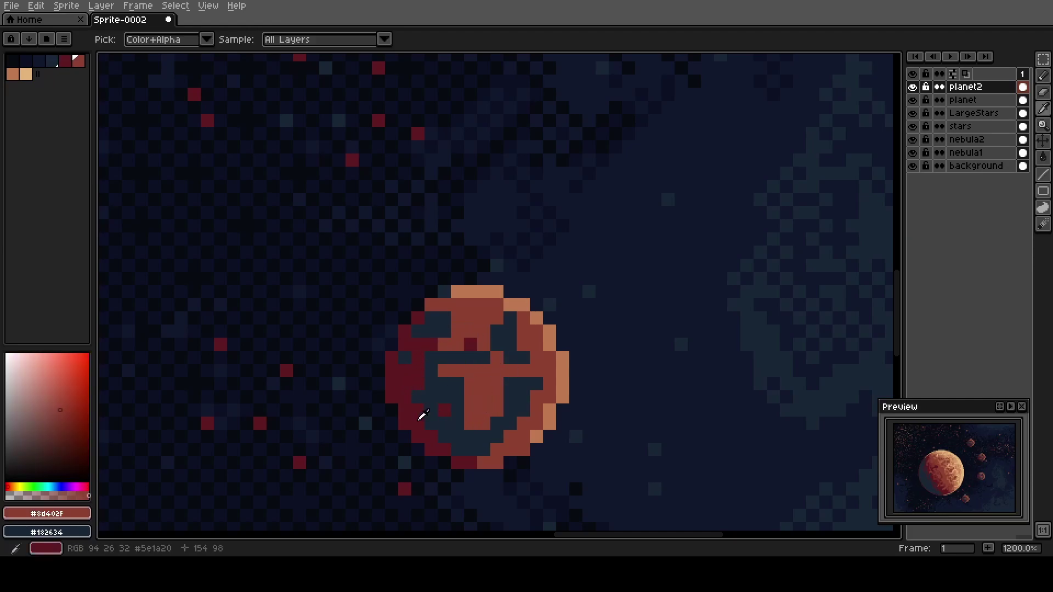
{"action": "left_click_drag", "start_coordinate": [472, 428], "coordinate": [503, 402]}
Extend the lit area of the fourth small planet, below the large one, with irregular #8d402f patches
{"action": "scroll", "coordinate": [448, 442], "scroll_direction": "down", "scroll_amount": 1}
{"action": "left_click_drag", "start_coordinate": [372, 463], "coordinate": [401, 263]}
{"action": "left_click_drag", "start_coordinate": [393, 430], "coordinate": [573, 310]}
{"action": "scroll", "coordinate": [487, 369], "scroll_direction": "up", "scroll_amount": 3}
{"action": "left_click", "coordinate": [490, 358], "text": "alt"}
{"action": "mouse_move", "coordinate": [488, 254]}
{"action": "left_mouse_down"}
{"action": "mouse_move", "coordinate": [470, 301]}
{"action": "mouse_move", "coordinate": [470, 369]}
{"action": "mouse_move", "coordinate": [514, 383]}
{"action": "mouse_move", "coordinate": [504, 405]}
{"action": "left_mouse_up"}
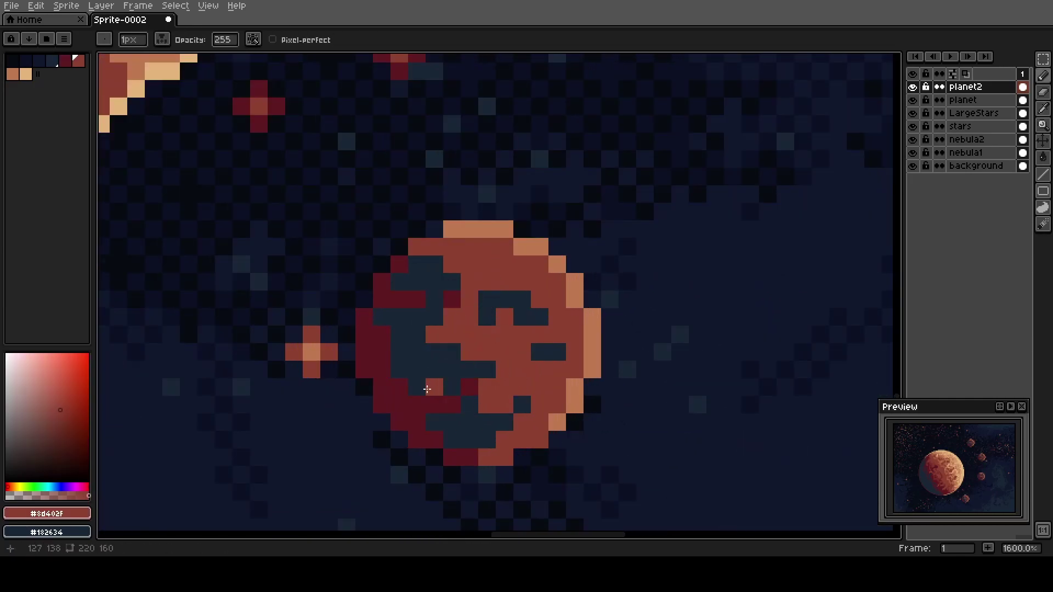
{"action": "left_click_drag", "start_coordinate": [417, 369], "coordinate": [414, 334]}
Paint a #5e1a20 patch diagonally through the fourth small planet and add #182634 spots across its surface
{"action": "left_click", "coordinate": [396, 389], "text": "alt"}
{"action": "mouse_move", "coordinate": [418, 404]}
{"action": "left_mouse_down"}
{"action": "mouse_move", "coordinate": [452, 350]}
{"action": "mouse_move", "coordinate": [500, 313]}
{"action": "left_mouse_up"}
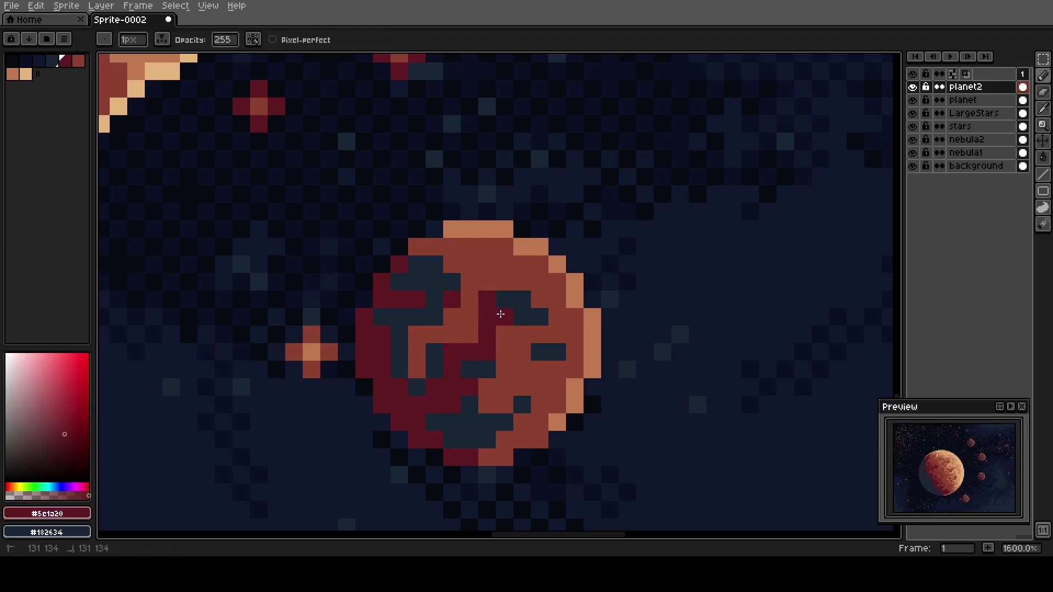
{"action": "left_click", "coordinate": [425, 316], "text": "alt"}
{"action": "left_click_drag", "start_coordinate": [470, 264], "coordinate": [488, 298]}
{"action": "left_click", "coordinate": [522, 352]}
{"action": "left_click_drag", "start_coordinate": [506, 405], "coordinate": [488, 404]}
{"action": "left_click_drag", "start_coordinate": [434, 353], "coordinate": [440, 384]}
{"action": "scroll", "coordinate": [441, 384], "scroll_direction": "down", "scroll_amount": 8}
{"action": "mouse_move", "coordinate": [386, 324]}
{"action": "left_mouse_down"}
{"action": "mouse_move", "coordinate": [485, 376]}
{"action": "mouse_move", "coordinate": [472, 367]}
{"action": "left_mouse_up"}
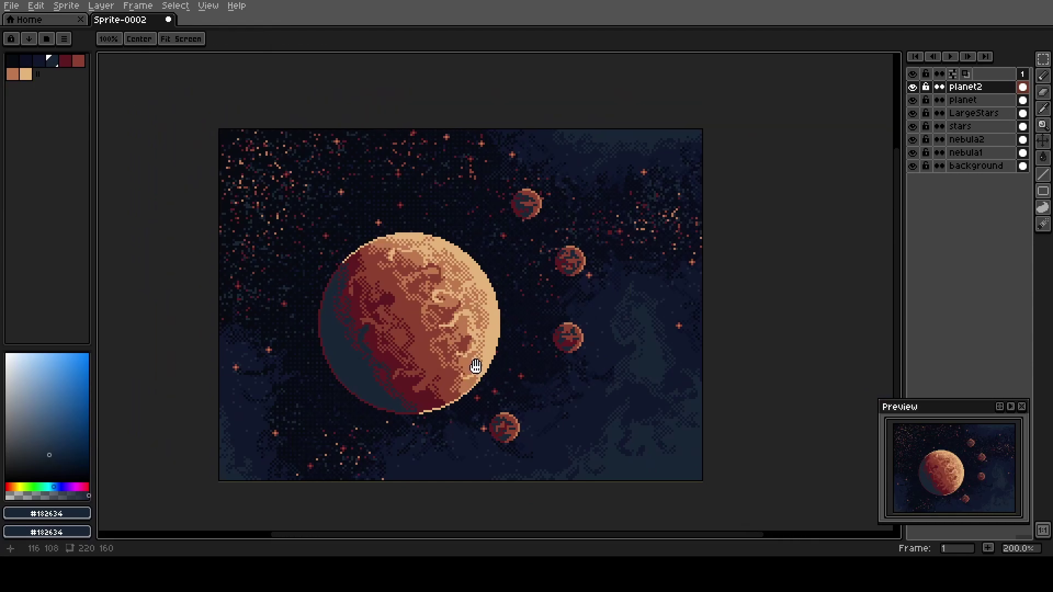